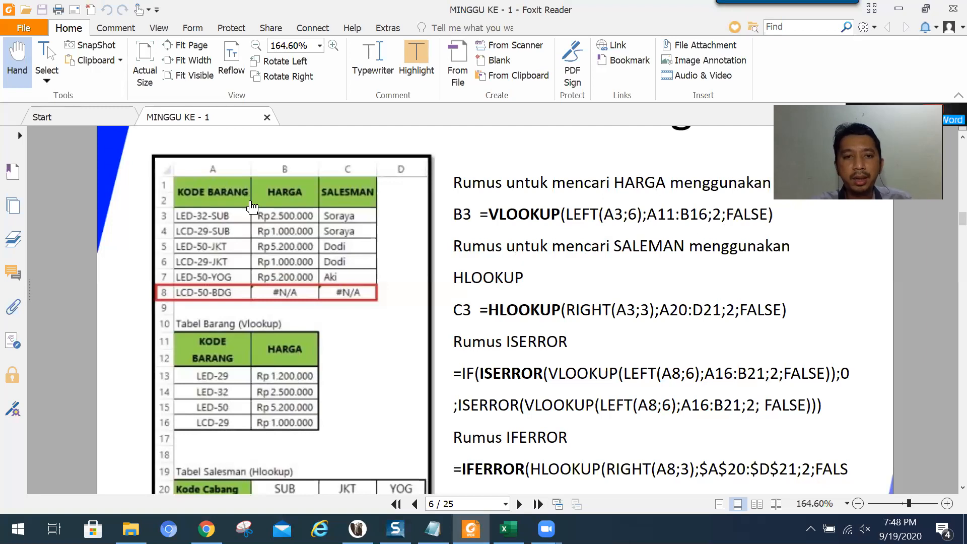
Step: Switch to the lat pert 2.xlsx workbook in Excel and view the VLOOKUP formula in B3 on Sheet2
{"action": "left_click", "coordinate": [508, 528]}
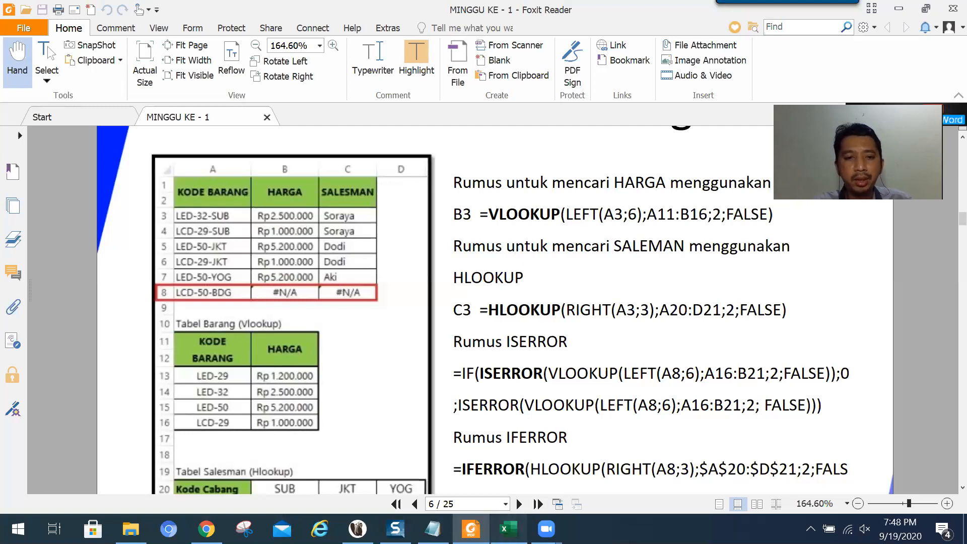
{"action": "left_click", "coordinate": [126, 488]}
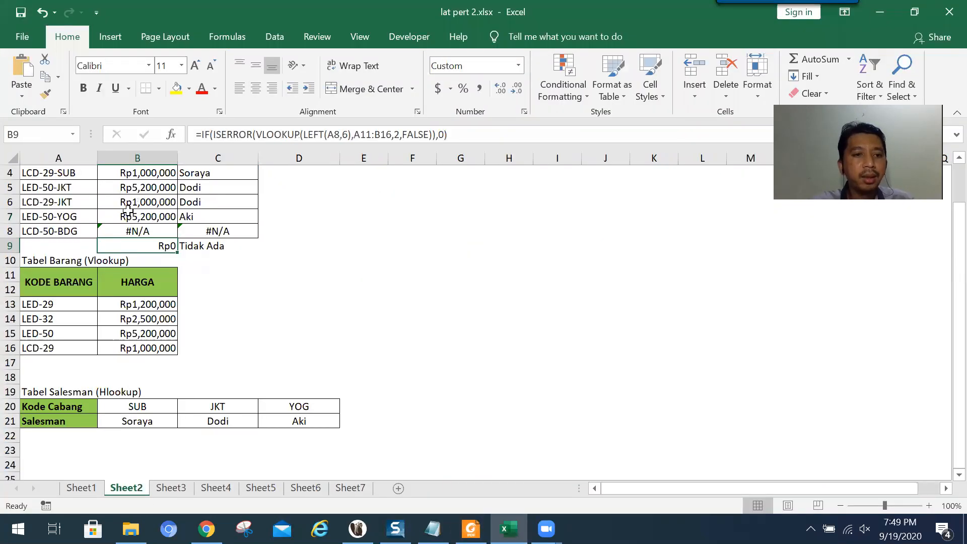
{"action": "scroll", "coordinate": [216, 248], "scroll_direction": "up", "scroll_amount": 1}
{"action": "left_click", "coordinate": [173, 203]}
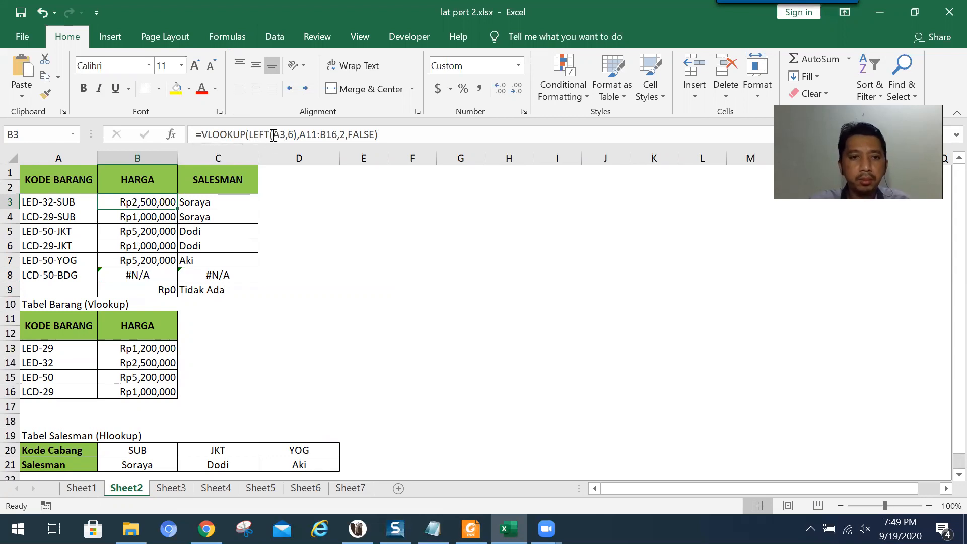
{"action": "left_click", "coordinate": [929, 506]}
{"action": "scroll", "coordinate": [417, 228], "scroll_direction": "up", "scroll_amount": 1}
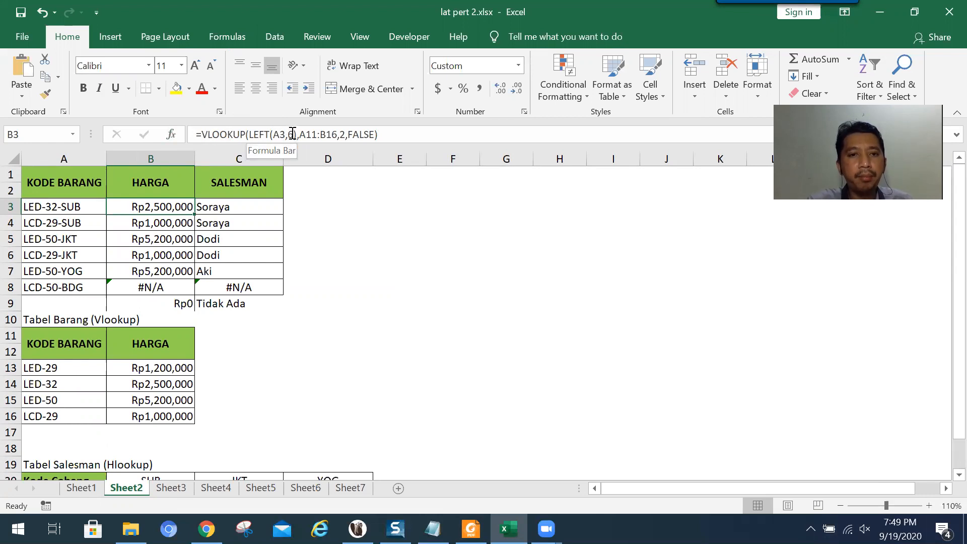
Step: Examine the LEFT character count in B3's formula against the PDF example in Foxit Reader, keeping the formula as is
{"action": "left_click", "coordinate": [292, 134]}
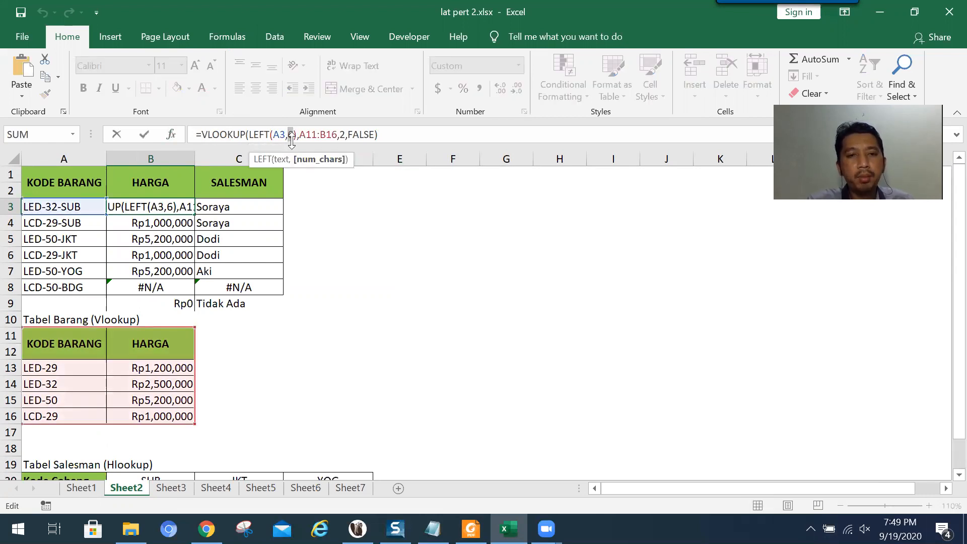
{"action": "left_click", "coordinate": [471, 528]}
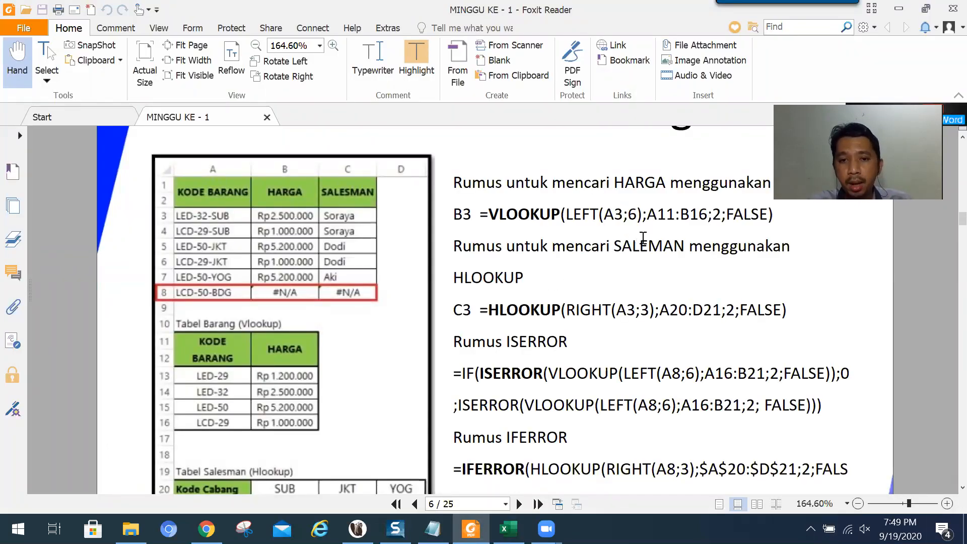
{"action": "left_click", "coordinate": [508, 529]}
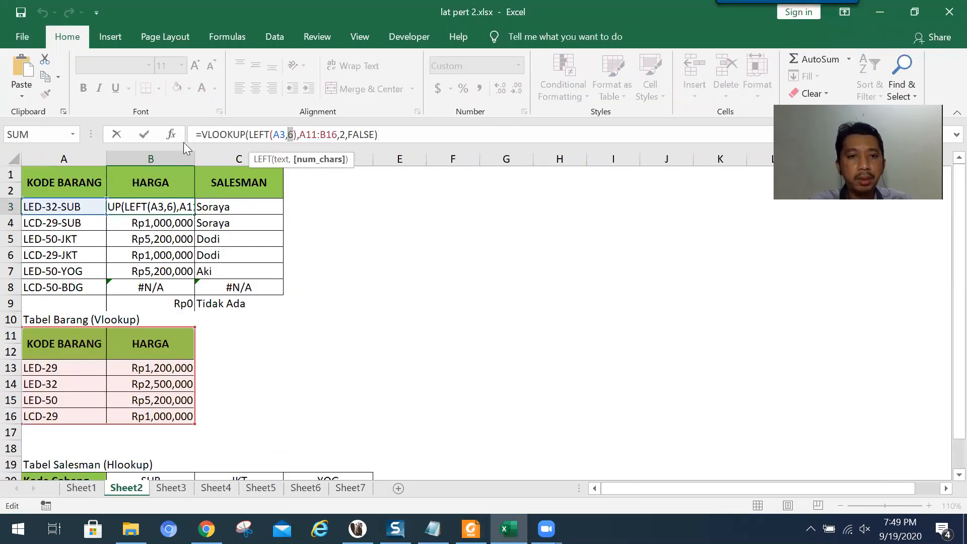
{"action": "left_click", "coordinate": [367, 262]}
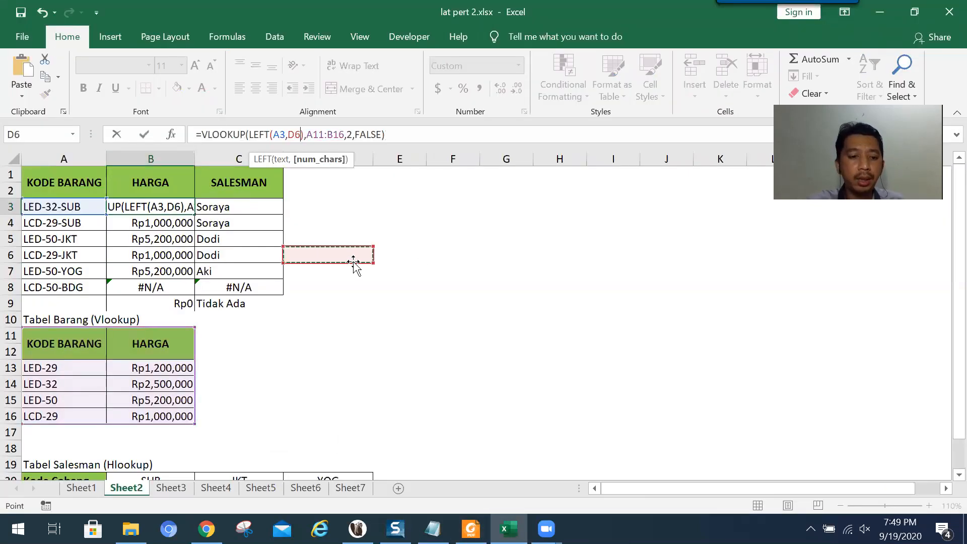
{"action": "key", "text": "Escape"}
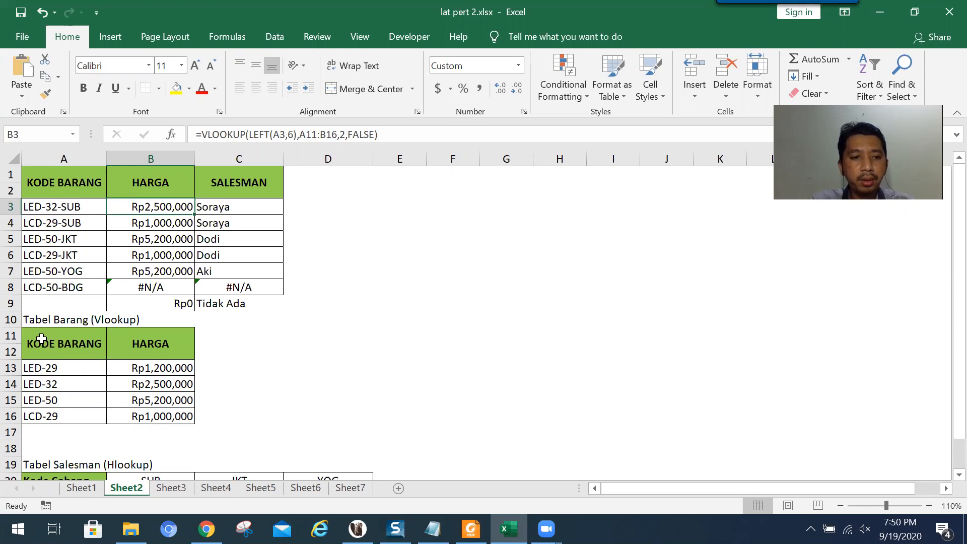
Step: Highlight the lookup table A11:B16 and inspect the VLOOKUP formulas in the first HARGA cells from B3 down
{"action": "left_click_drag", "start_coordinate": [41, 335], "coordinate": [160, 419]}
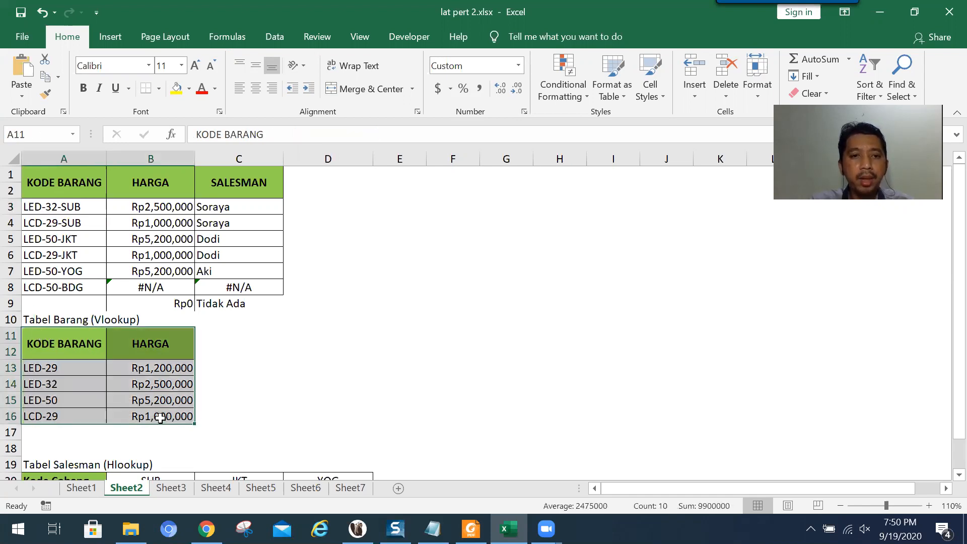
{"action": "left_click", "coordinate": [164, 206]}
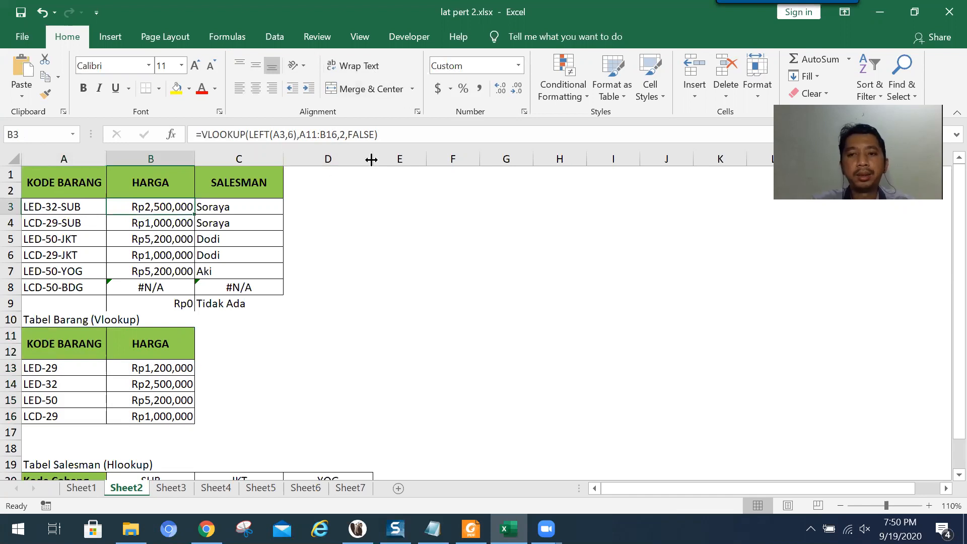
{"action": "left_click", "coordinate": [160, 224]}
{"action": "left_click", "coordinate": [161, 238]}
{"action": "left_click", "coordinate": [159, 256]}
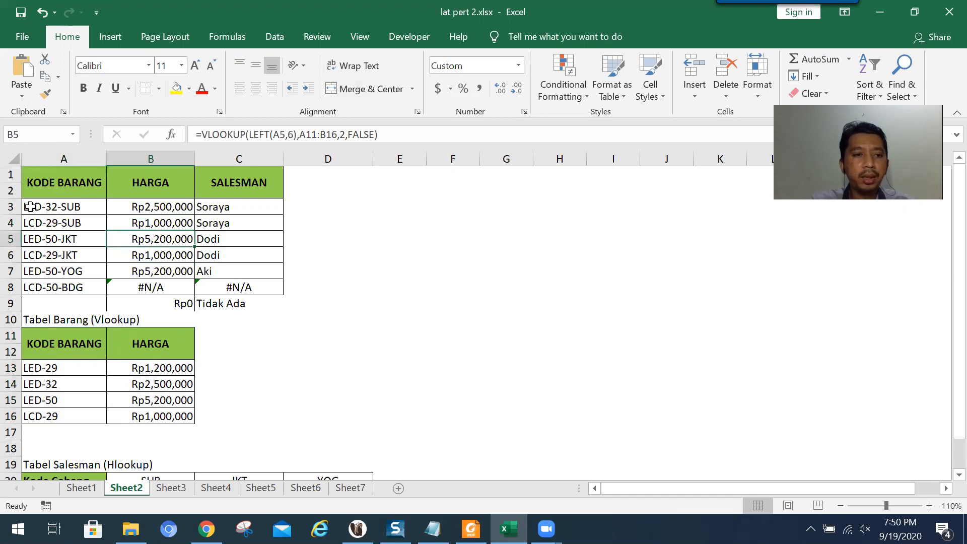
Step: Check the item code in A4 and inspect the VLOOKUP formulas in B3 through B8
{"action": "left_click", "coordinate": [42, 223]}
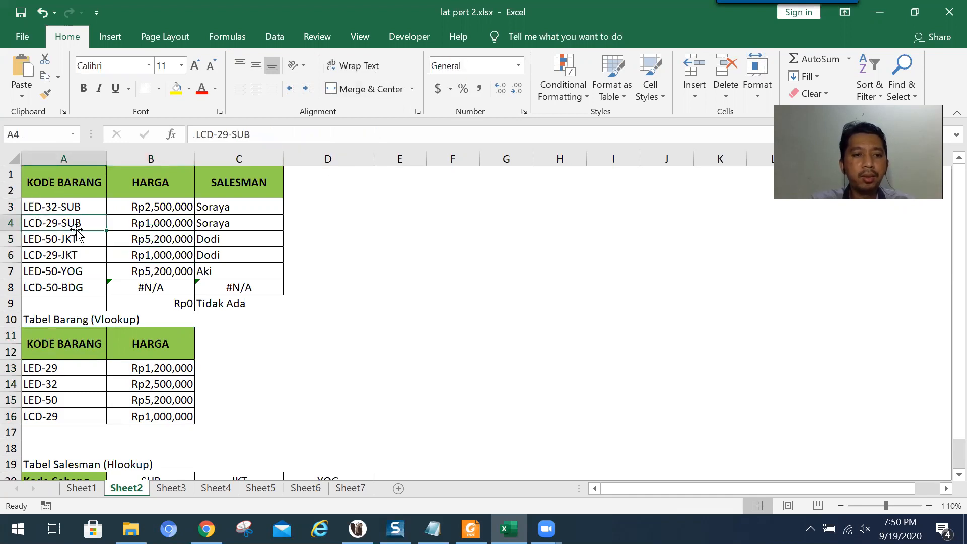
{"action": "left_click", "coordinate": [150, 207]}
{"action": "left_click", "coordinate": [151, 223]}
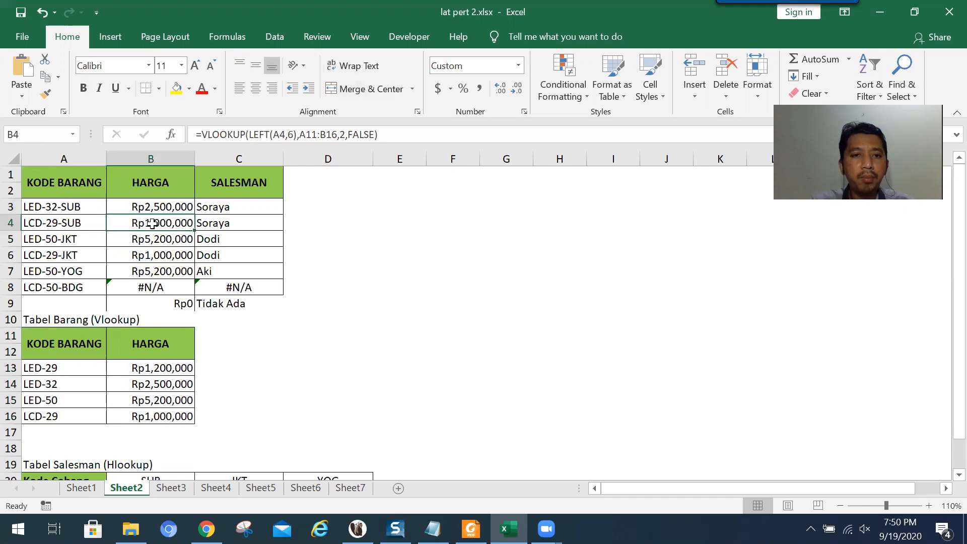
{"action": "left_click", "coordinate": [152, 239]}
{"action": "left_click", "coordinate": [150, 252]}
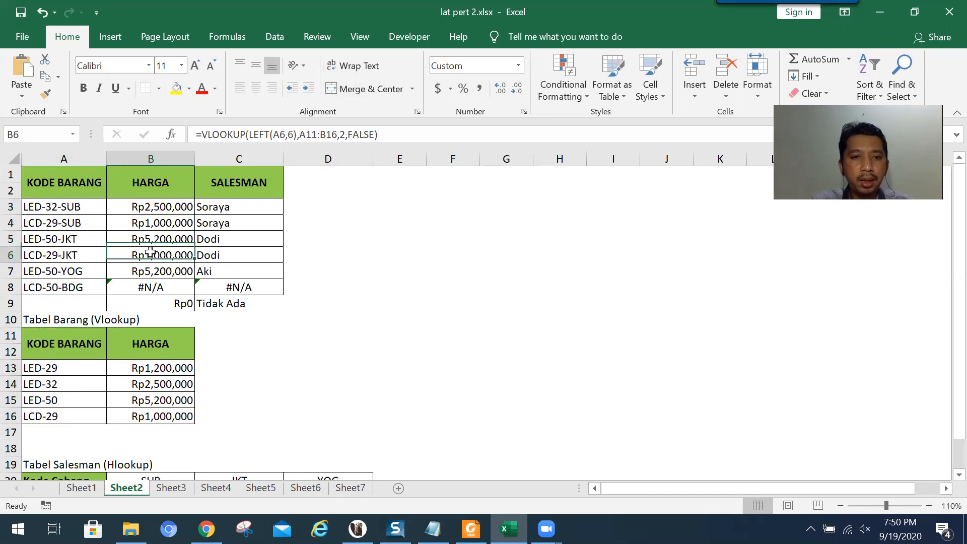
{"action": "left_click", "coordinate": [148, 272]}
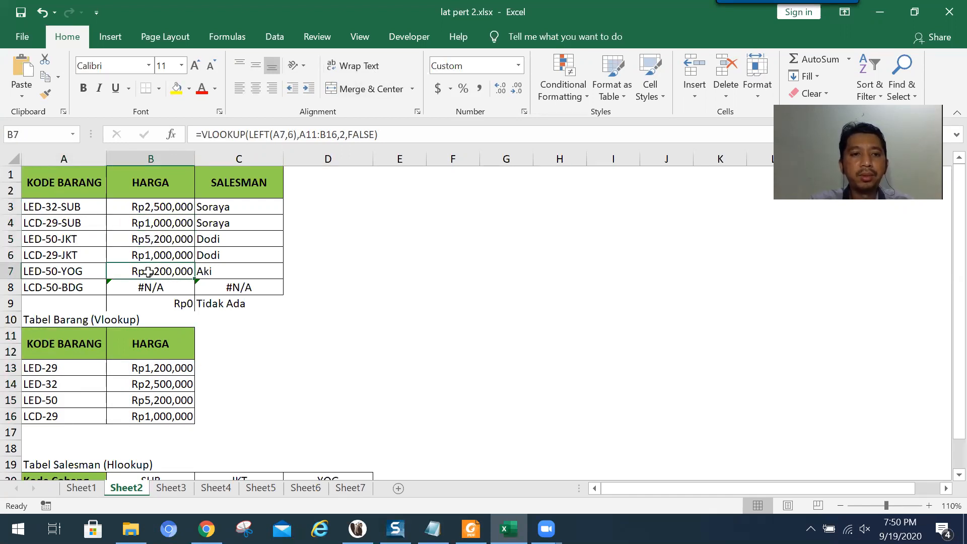
{"action": "left_click", "coordinate": [144, 288]}
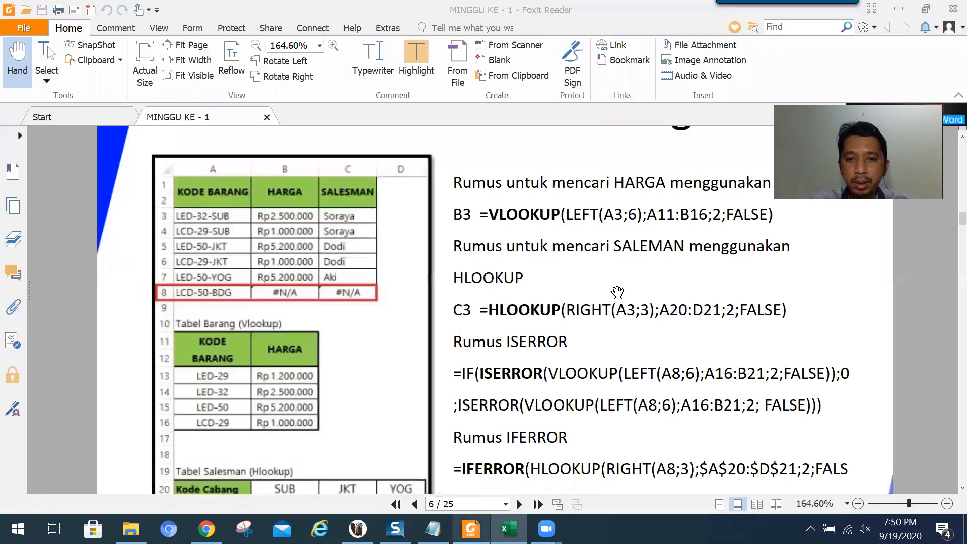
Step: Compare row 8 with the Foxit Reader example and check the item codes in A13:A16 against B8's formula in Excel
{"action": "left_click", "coordinate": [471, 528]}
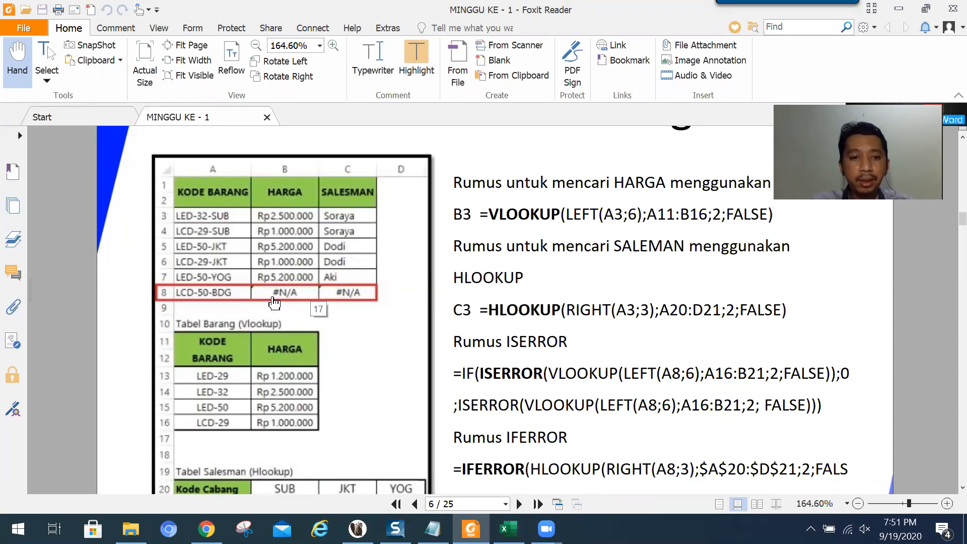
{"action": "key", "text": "alt+Tab"}
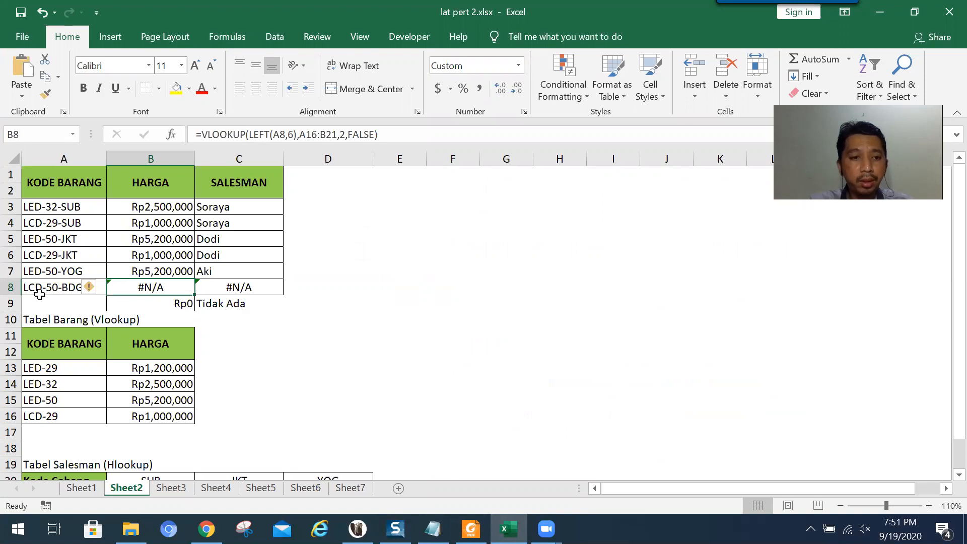
{"action": "left_click_drag", "start_coordinate": [53, 361], "coordinate": [76, 416]}
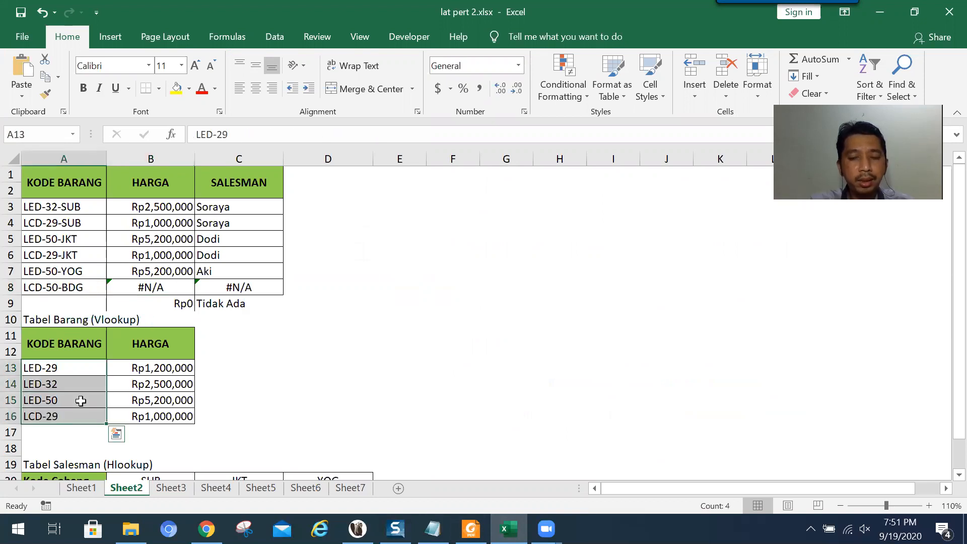
{"action": "left_click", "coordinate": [38, 401]}
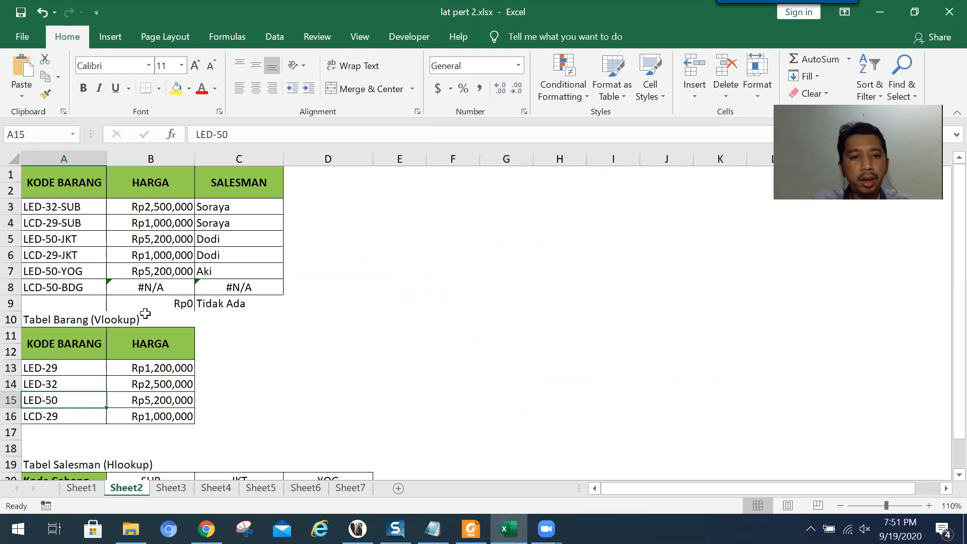
{"action": "left_click", "coordinate": [157, 286]}
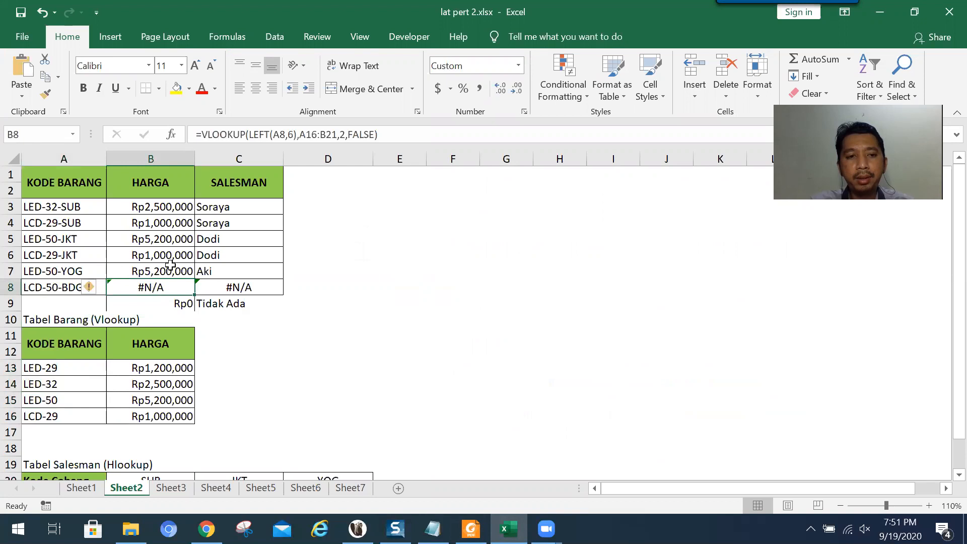
Step: Inspect the HLOOKUP formulas in C8 and C3 together with the Tabel Salesman lookup table
{"action": "left_click", "coordinate": [248, 286]}
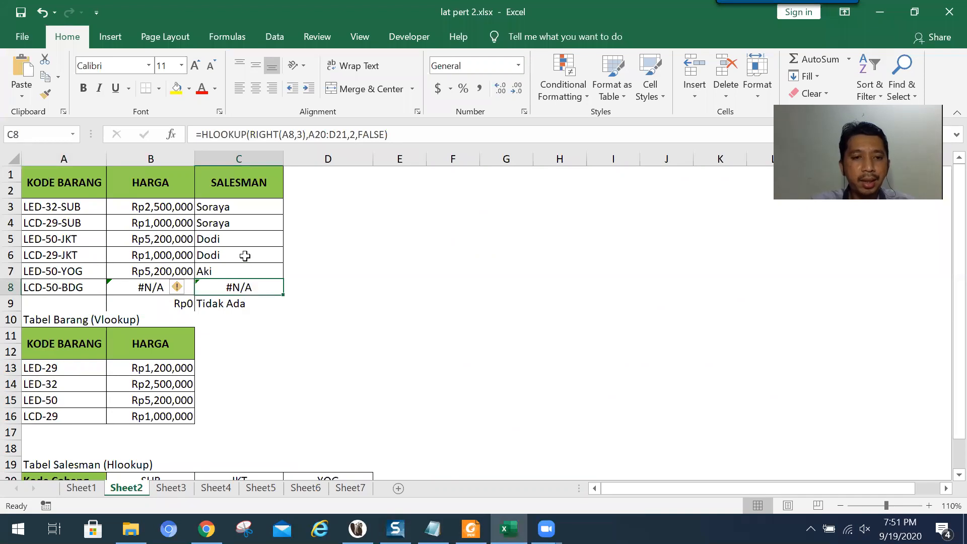
{"action": "left_click", "coordinate": [238, 209]}
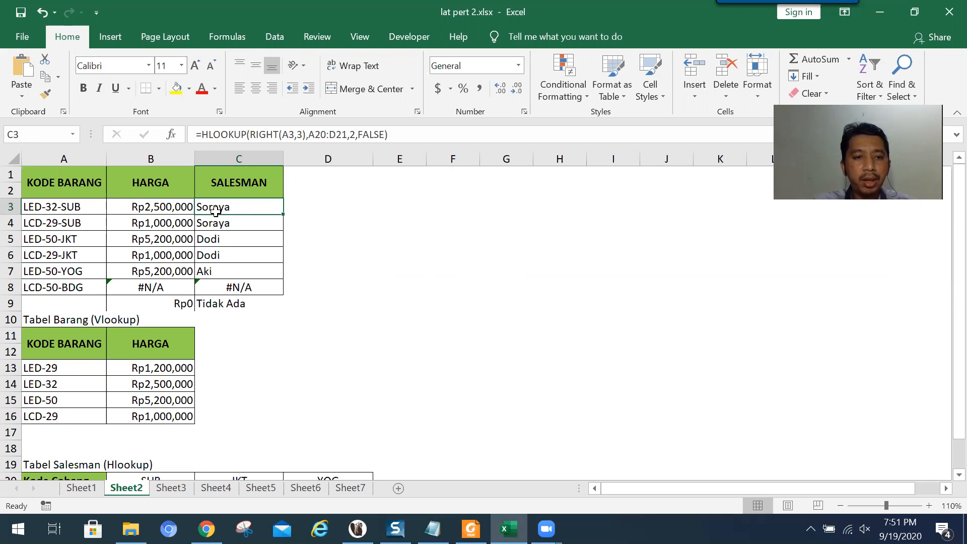
{"action": "scroll", "coordinate": [216, 211], "scroll_direction": "down", "scroll_amount": 1}
{"action": "scroll", "coordinate": [216, 211], "scroll_direction": "up", "scroll_amount": 1}
{"action": "scroll", "coordinate": [146, 332], "scroll_direction": "down", "scroll_amount": 1}
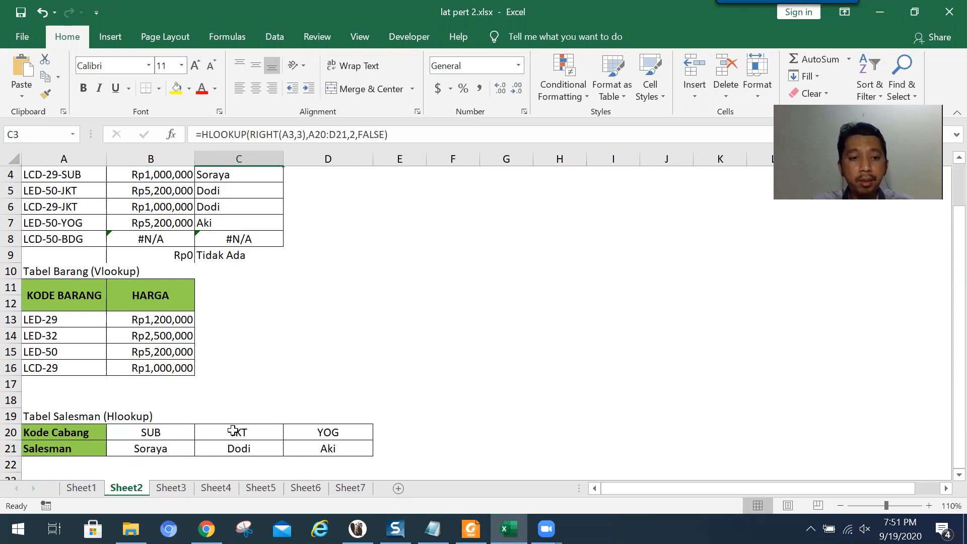
Step: Check which salesman belongs to the branch codes JKT and YOG in the Tabel Salesman table
{"action": "left_click", "coordinate": [248, 432]}
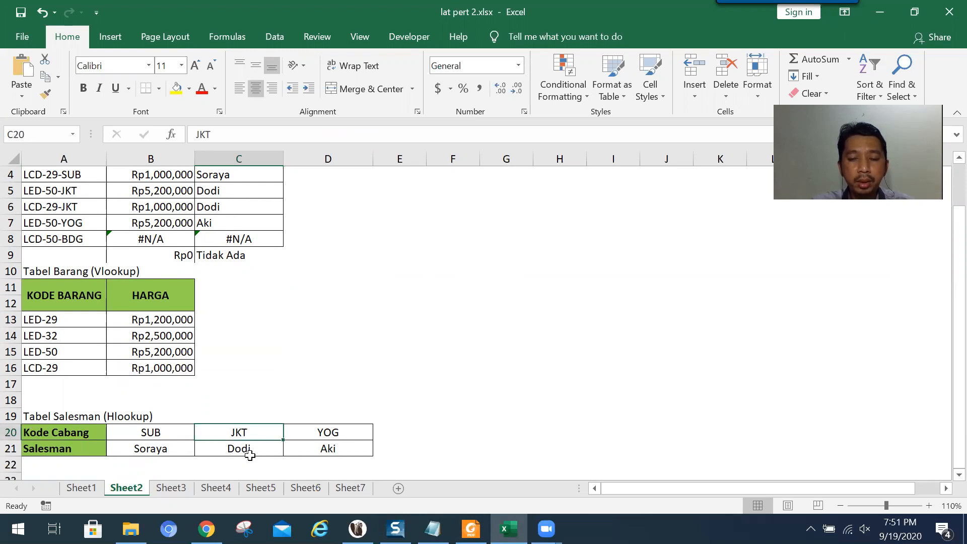
{"action": "left_click", "coordinate": [250, 453]}
{"action": "left_click", "coordinate": [327, 433]}
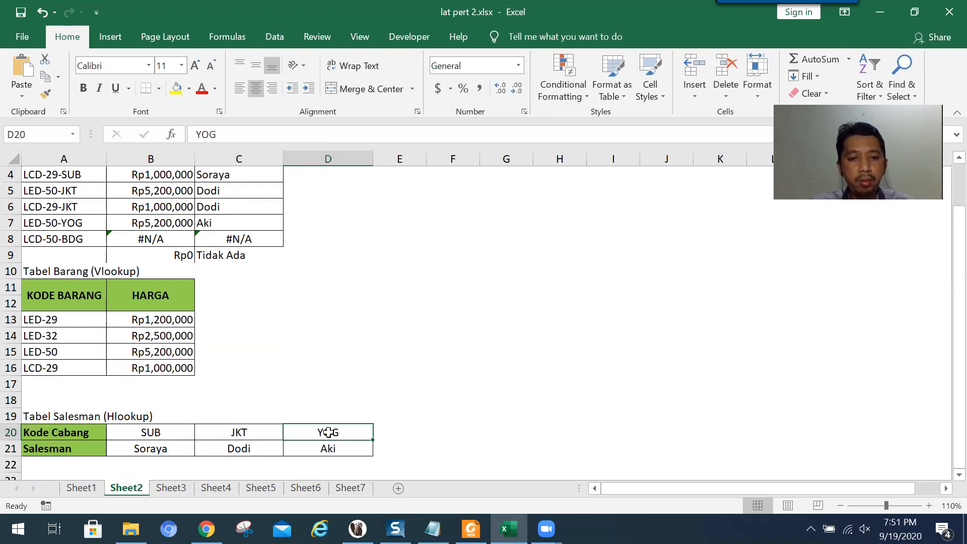
{"action": "left_click", "coordinate": [336, 449]}
{"action": "scroll", "coordinate": [152, 312], "scroll_direction": "up", "scroll_amount": 1}
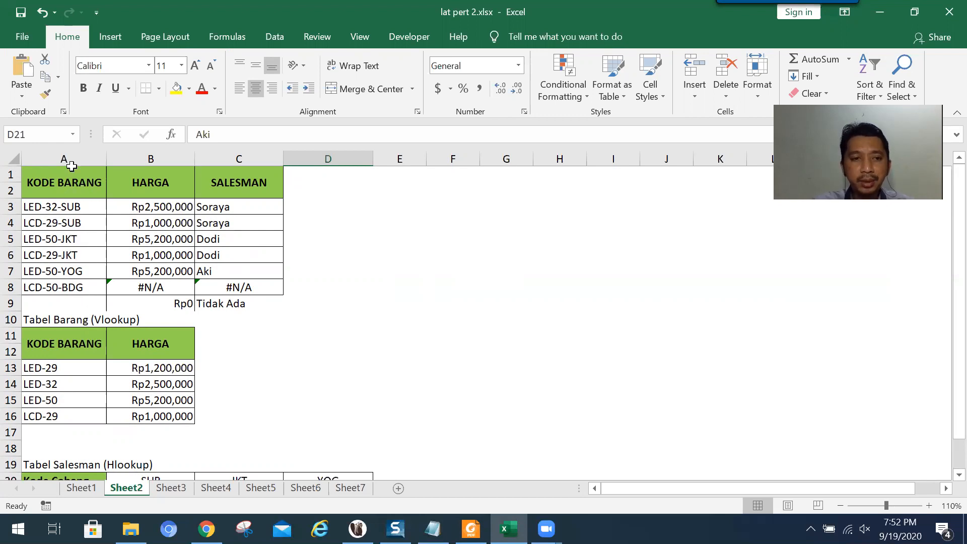
Step: Compare the VLOOKUP formula in B3 with the HLOOKUP formula in C3 and highlight C3's RIGHT function
{"action": "left_click", "coordinate": [144, 206]}
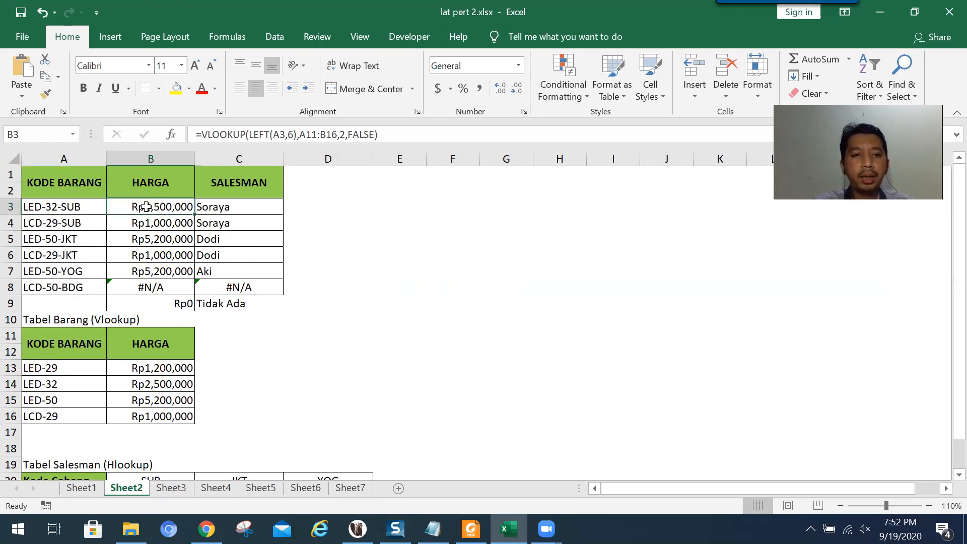
{"action": "left_click", "coordinate": [228, 207]}
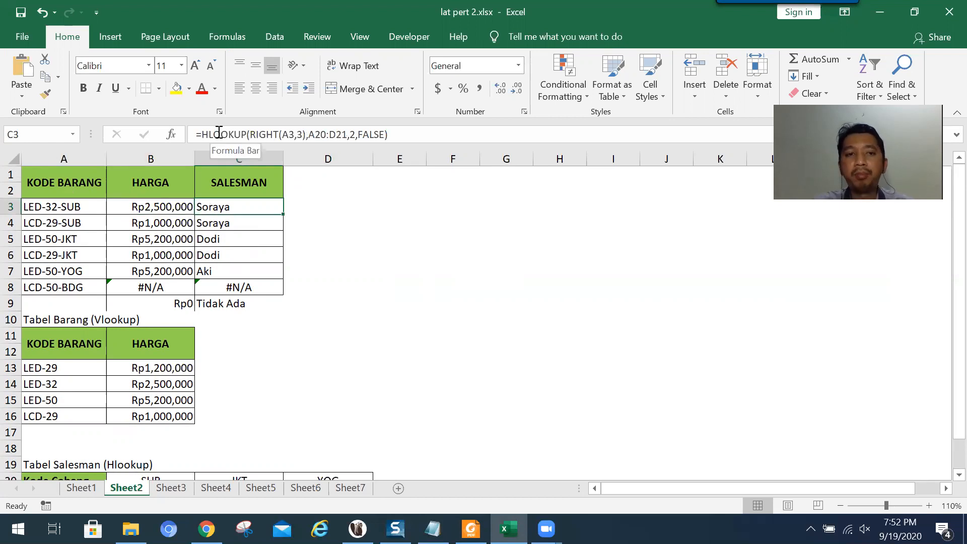
{"action": "double_click", "coordinate": [253, 135]}
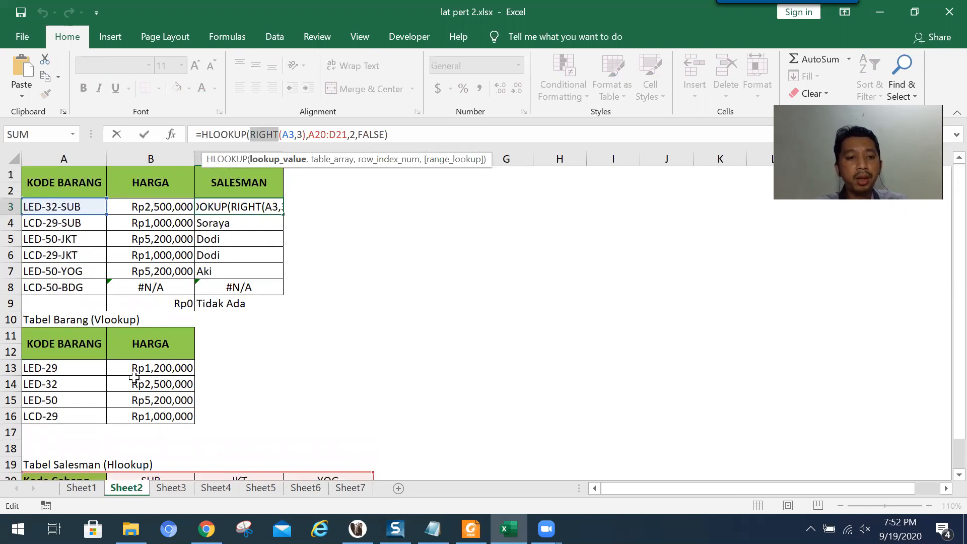
Step: Examine the table range, row index and range lookup arguments of the HLOOKUP formula in C3
{"action": "scroll", "coordinate": [123, 380], "scroll_direction": "down", "scroll_amount": 2}
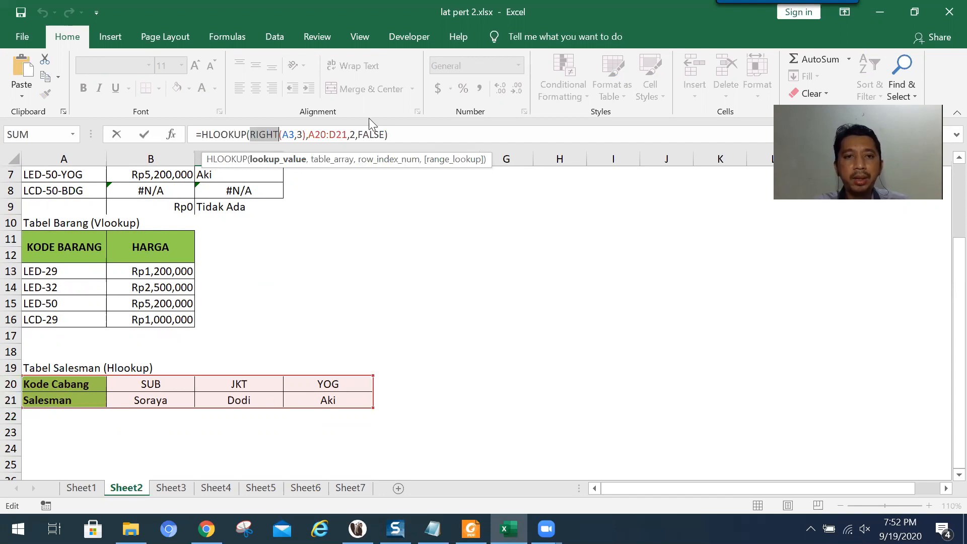
{"action": "double_click", "coordinate": [351, 134]}
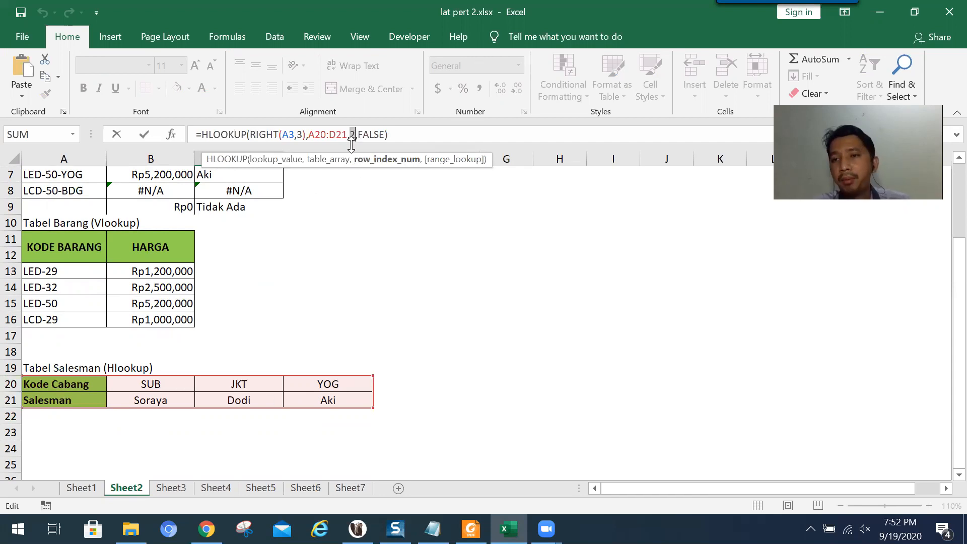
{"action": "left_click", "coordinate": [358, 134]}
{"action": "scroll", "coordinate": [175, 239], "scroll_direction": "up", "scroll_amount": 1}
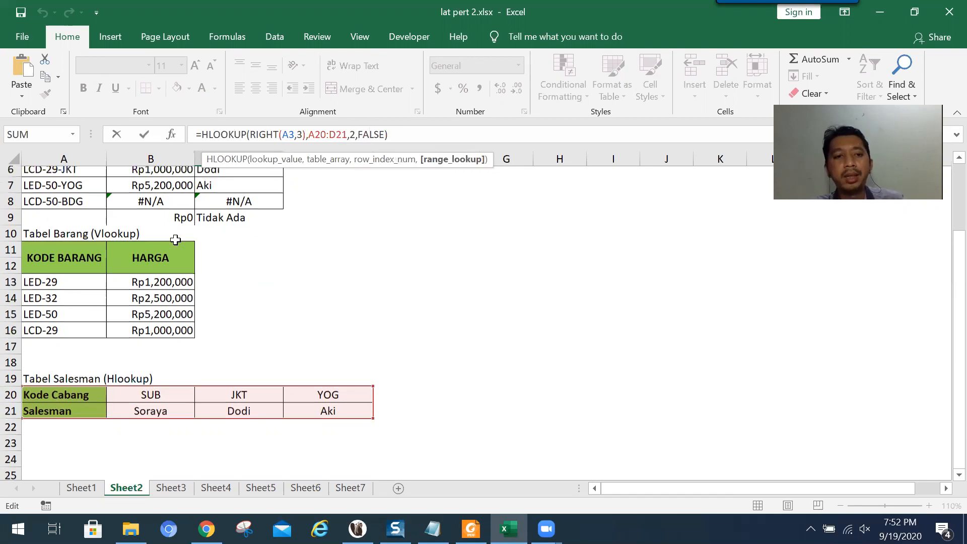
{"action": "scroll", "coordinate": [175, 239], "scroll_direction": "up", "scroll_amount": 2}
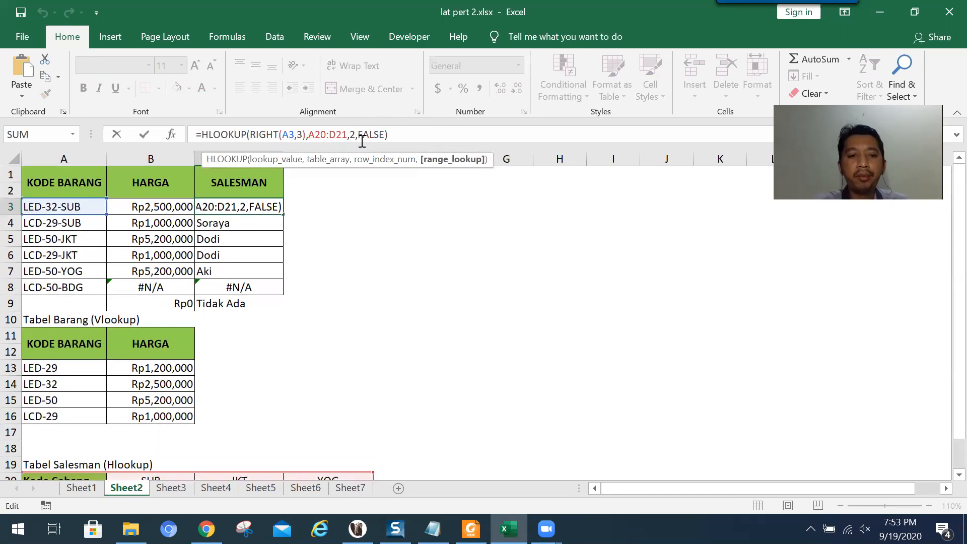
Step: View the A20:D21 lookup range used by the HLOOKUP formula in C3, keeping the formula as it is
{"action": "scroll", "coordinate": [173, 420], "scroll_direction": "down", "scroll_amount": 2}
{"action": "scroll", "coordinate": [278, 307], "scroll_direction": "up", "scroll_amount": 1}
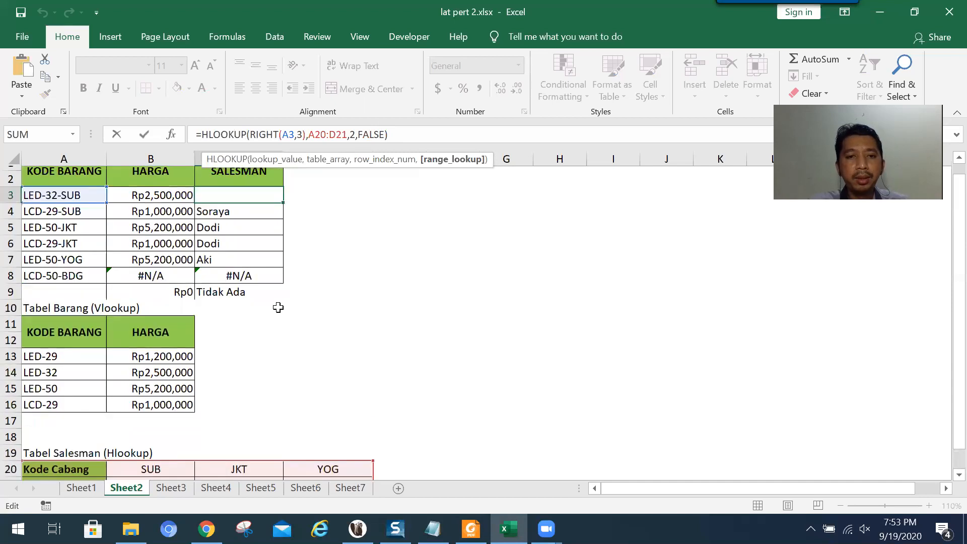
{"action": "scroll", "coordinate": [278, 308], "scroll_direction": "up", "scroll_amount": 1}
{"action": "scroll", "coordinate": [278, 308], "scroll_direction": "down", "scroll_amount": 2}
{"action": "scroll", "coordinate": [237, 329], "scroll_direction": "up", "scroll_amount": 2}
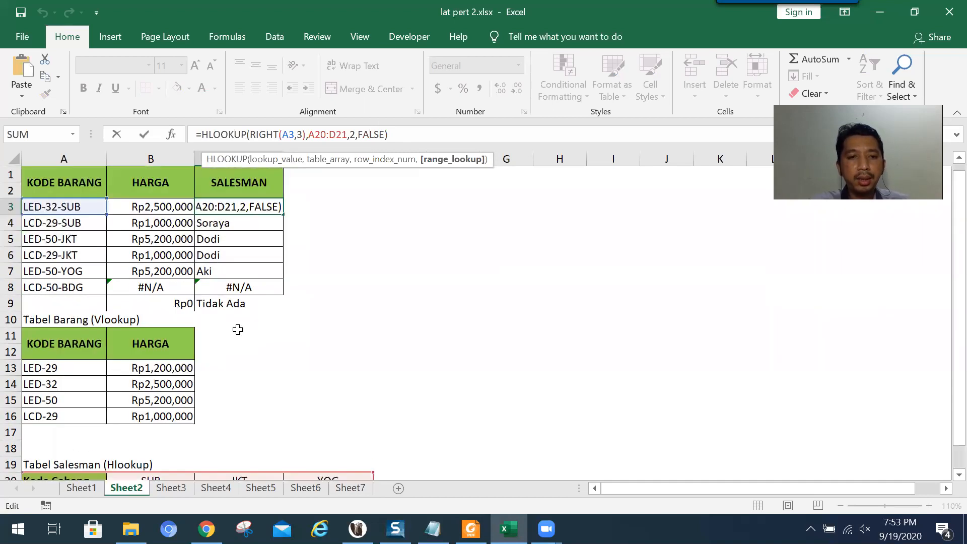
{"action": "key", "text": "Return"}
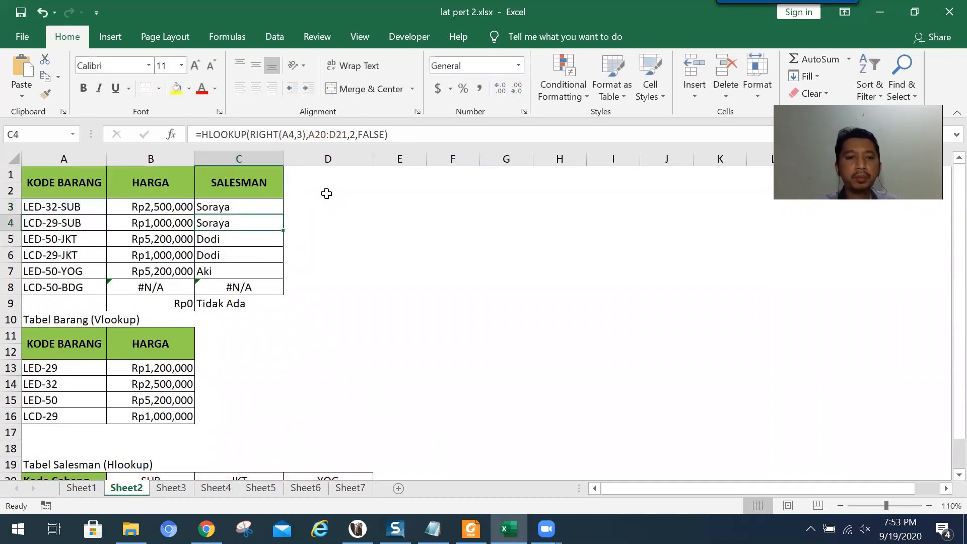
Step: Match the SUB item codes in A3 and A4 with the SUB column of the Tabel Salesman table
{"action": "left_click", "coordinate": [89, 208]}
{"action": "left_click", "coordinate": [86, 223]}
{"action": "scroll", "coordinate": [332, 414], "scroll_direction": "down", "scroll_amount": 2}
{"action": "left_click", "coordinate": [172, 382]}
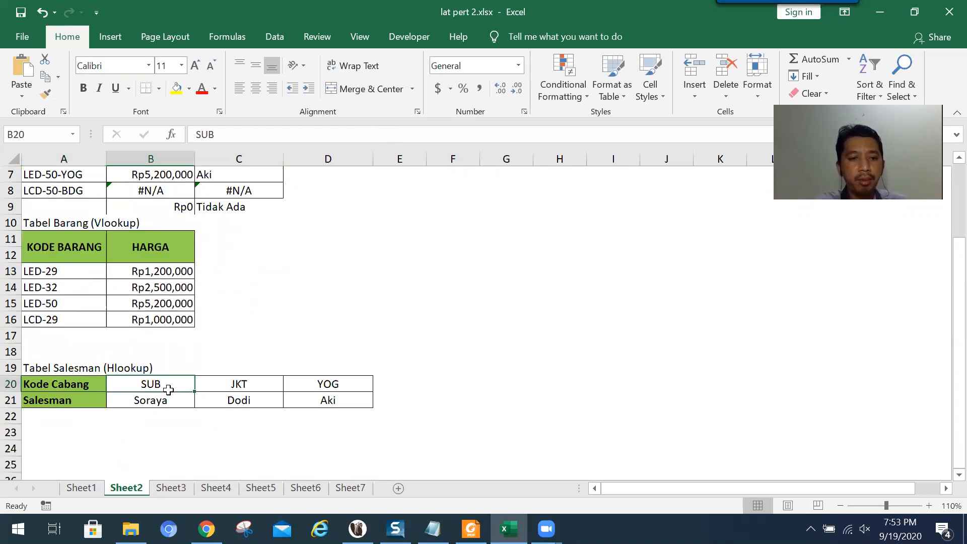
Step: Trace the JKT and YOG item codes to their Tabel Salesman columns and check the salesman lookup in C7
{"action": "scroll", "coordinate": [274, 335], "scroll_direction": "up", "scroll_amount": 2}
{"action": "left_click", "coordinate": [88, 239]}
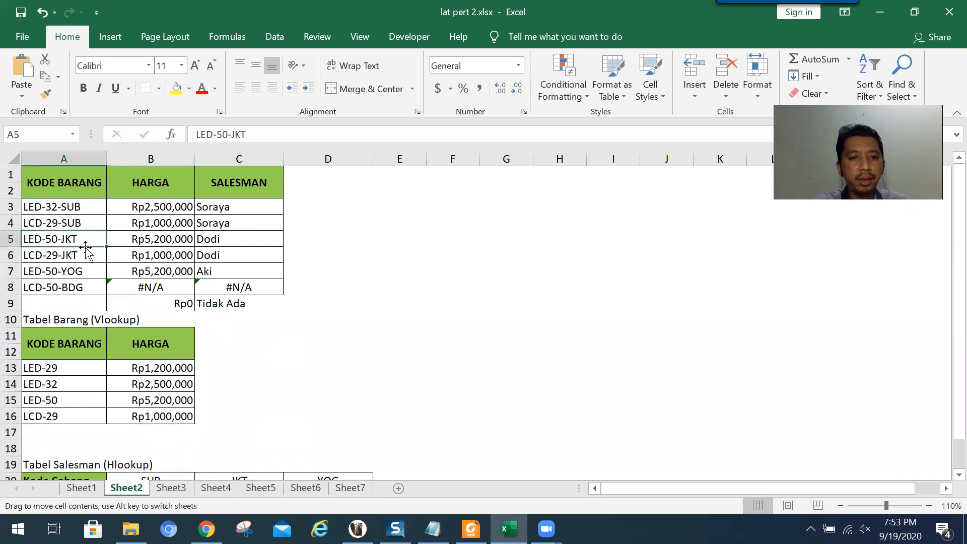
{"action": "scroll", "coordinate": [226, 360], "scroll_direction": "down", "scroll_amount": 2}
{"action": "left_click_drag", "start_coordinate": [243, 383], "coordinate": [251, 398]}
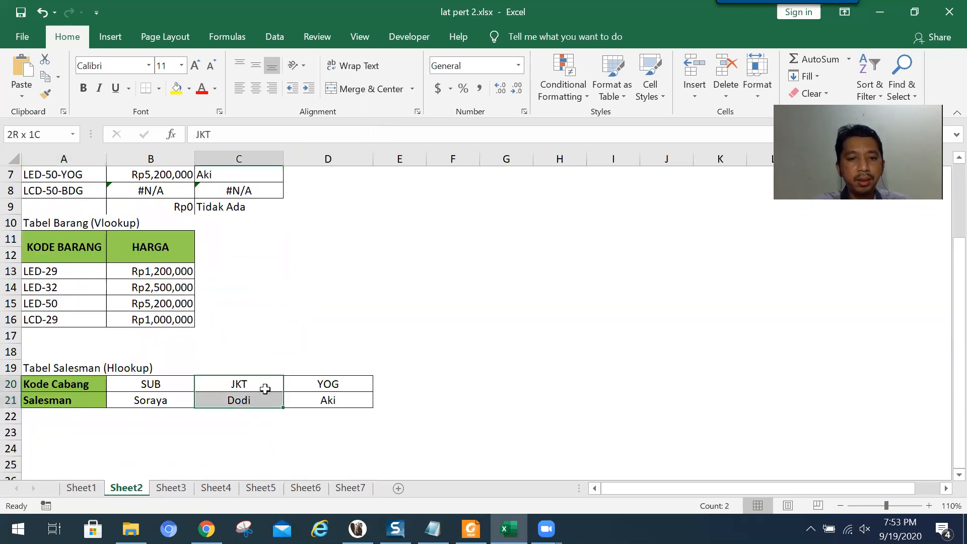
{"action": "left_click_drag", "start_coordinate": [324, 384], "coordinate": [332, 400]}
{"action": "scroll", "coordinate": [152, 283], "scroll_direction": "up", "scroll_amount": 2}
{"action": "scroll", "coordinate": [153, 283], "scroll_direction": "up", "scroll_amount": 1}
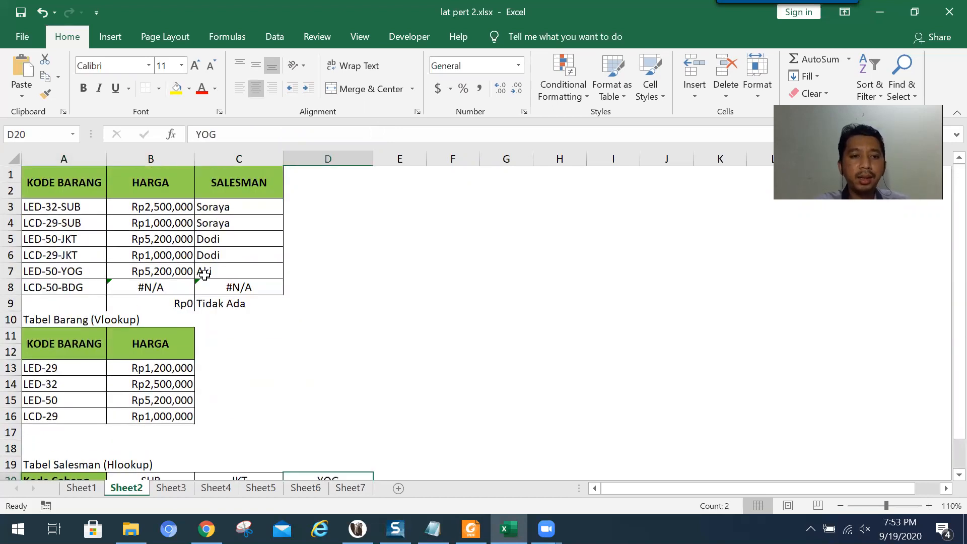
{"action": "left_click", "coordinate": [215, 271]}
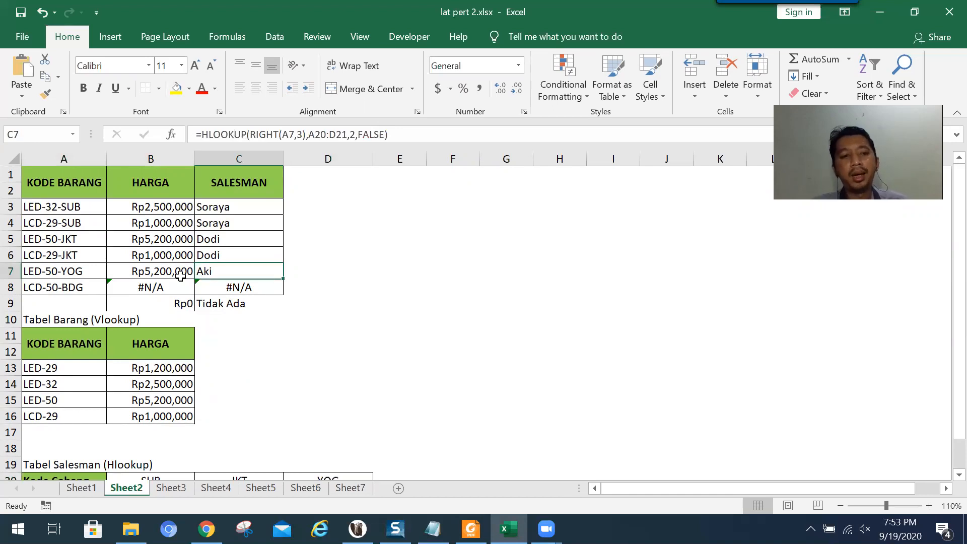
Step: Inspect the HLOOKUP formula in C8 and look for A8's BDG branch code in the Tabel Salesman table
{"action": "left_click", "coordinate": [214, 290]}
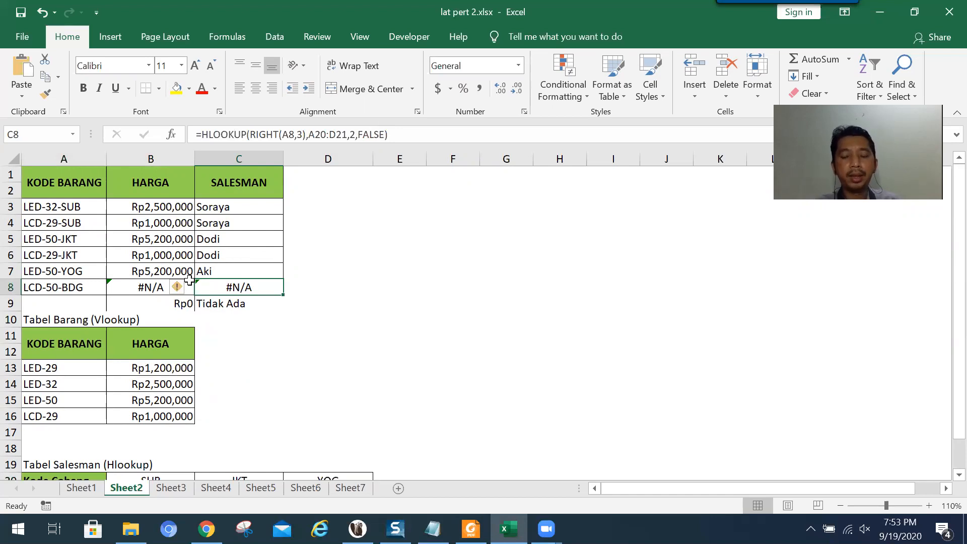
{"action": "left_click", "coordinate": [86, 290]}
{"action": "scroll", "coordinate": [356, 311], "scroll_direction": "down", "scroll_amount": 3}
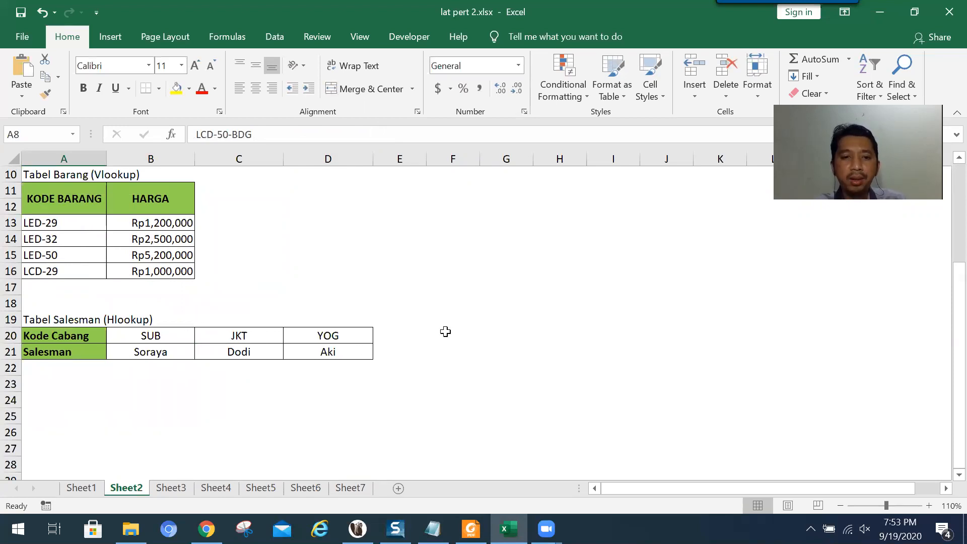
{"action": "scroll", "coordinate": [447, 331], "scroll_direction": "up", "scroll_amount": 2}
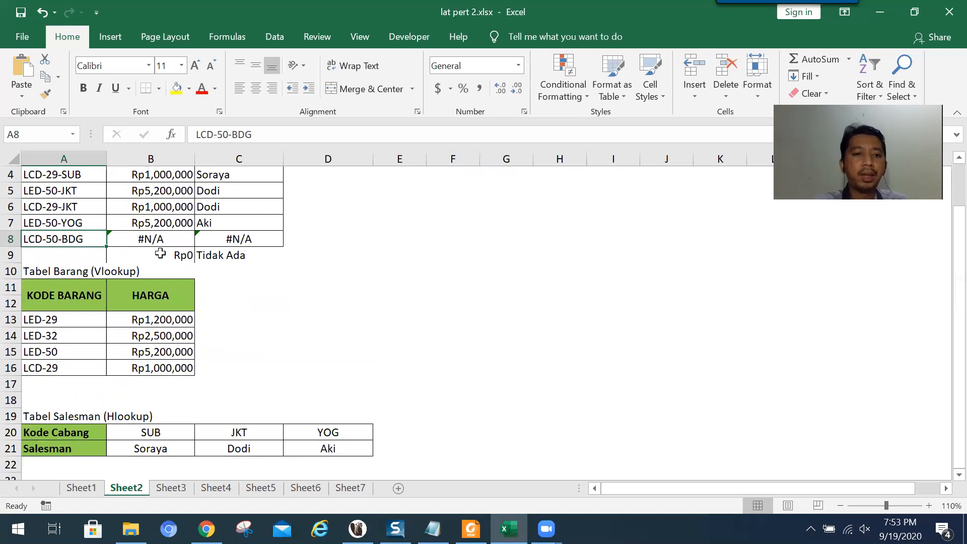
{"action": "scroll", "coordinate": [202, 277], "scroll_direction": "up", "scroll_amount": 1}
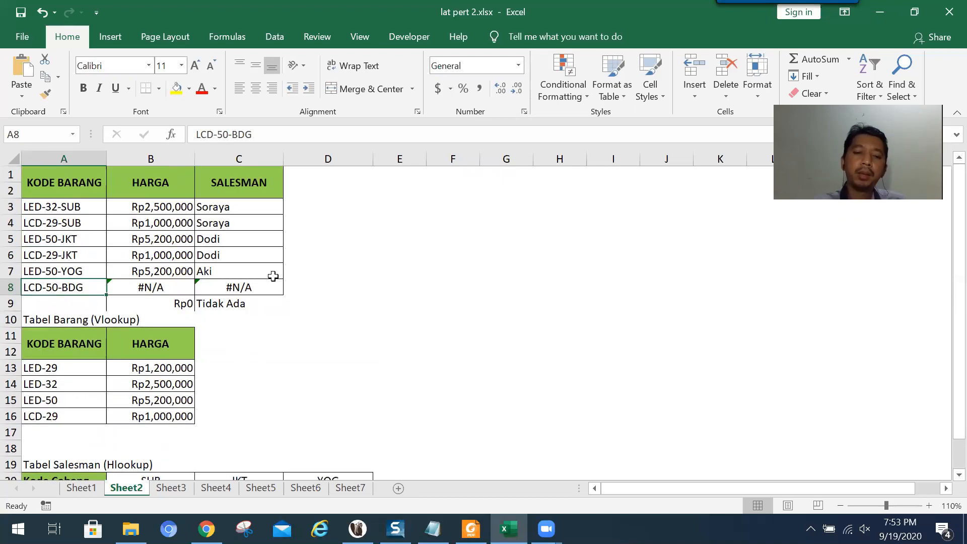
Step: Highlight the error cells B8:C8 and compare the VLOOKUP formula in B8 with the ISERROR formula in B9
{"action": "left_click_drag", "start_coordinate": [162, 291], "coordinate": [222, 289]}
{"action": "left_click", "coordinate": [160, 284]}
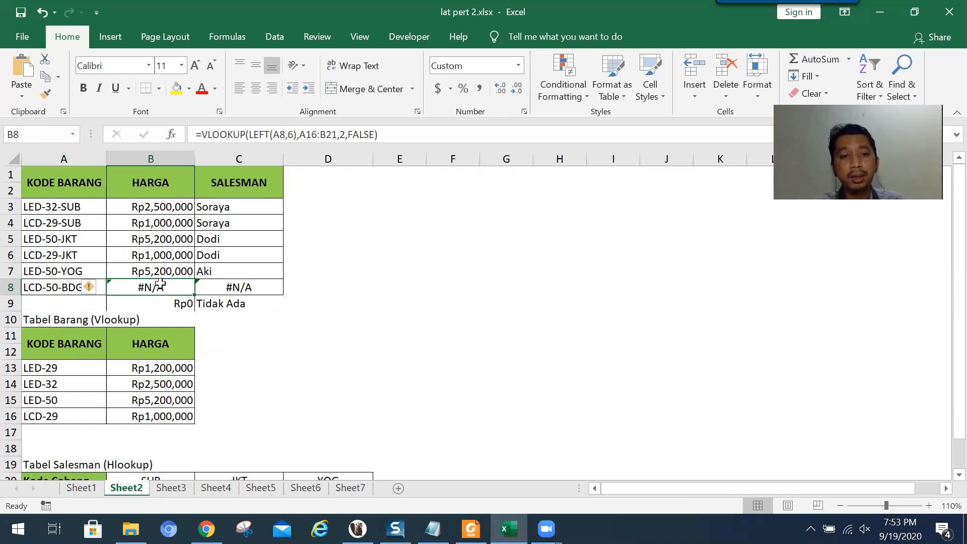
{"action": "left_click_drag", "start_coordinate": [158, 291], "coordinate": [240, 298]}
{"action": "left_click", "coordinate": [184, 284]}
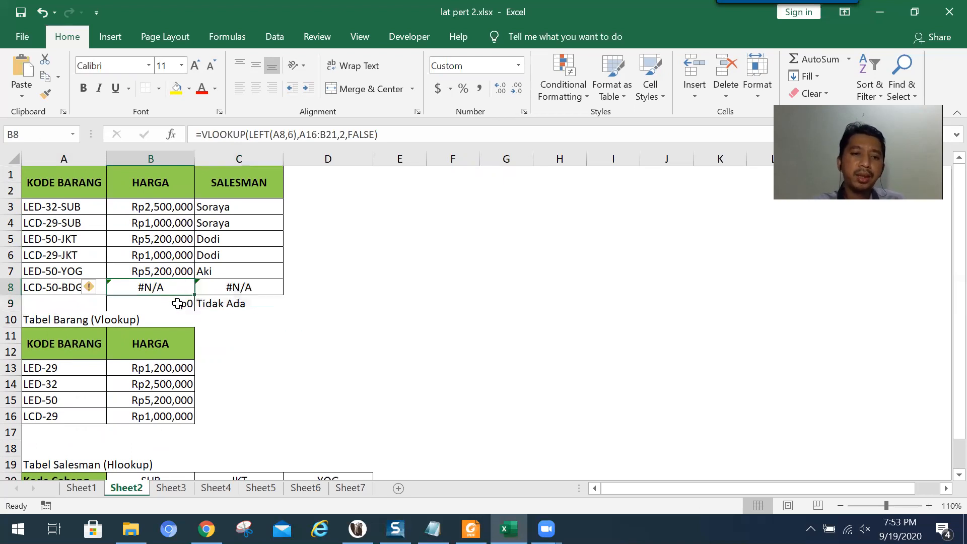
{"action": "left_click", "coordinate": [177, 303]}
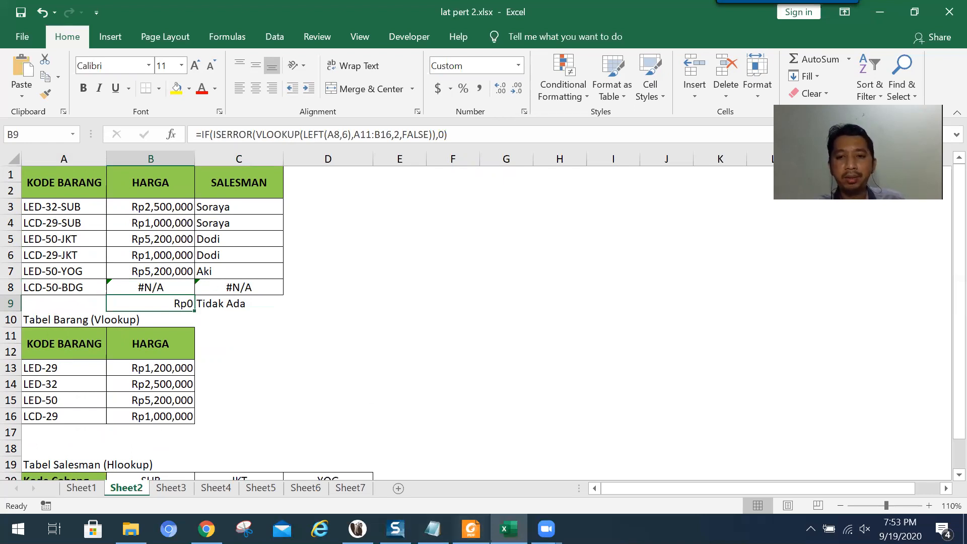
Step: Switch to the MINGGU KE - 1 PDF in Foxit Reader and read the ISERROR and IFERROR formulas on page 6
{"action": "left_click", "coordinate": [470, 529]}
{"action": "left_click_drag", "start_coordinate": [609, 376], "coordinate": [607, 327]}
{"action": "scroll", "coordinate": [606, 327], "scroll_direction": "down", "scroll_amount": 1}
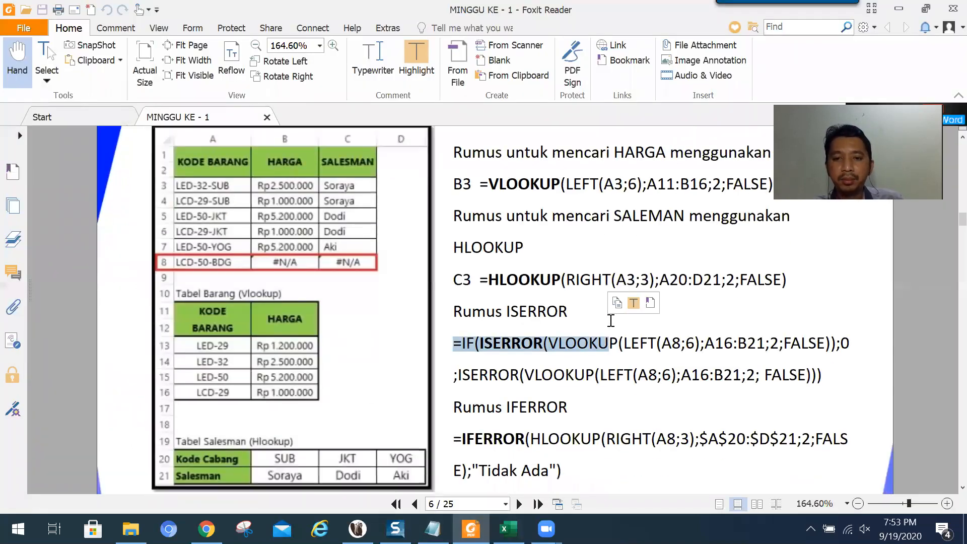
{"action": "left_click", "coordinate": [858, 387]}
{"action": "scroll", "coordinate": [513, 280], "scroll_direction": "down", "scroll_amount": 1}
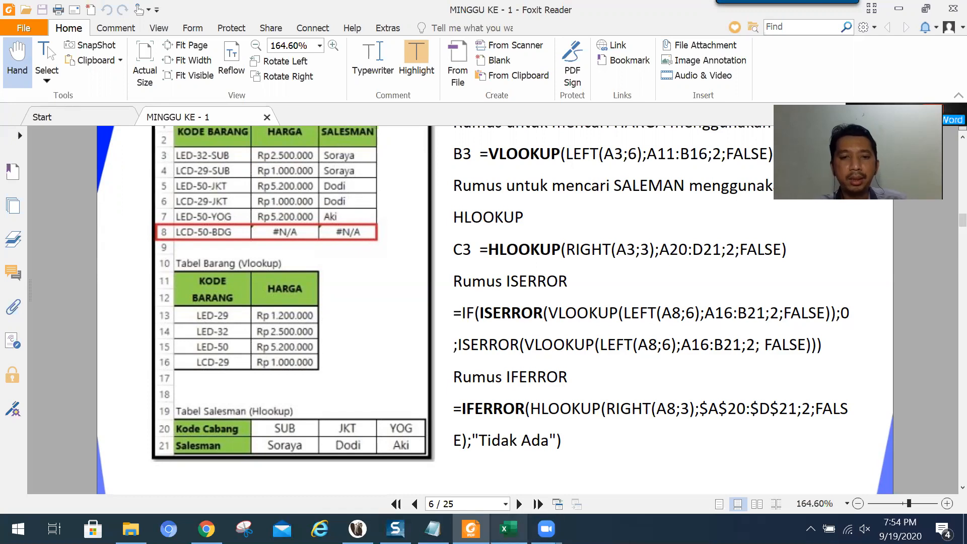
Step: Return to Excel and compare B8's VLOOKUP with B9's IF(ISERROR) formula, examining the 0 in its value_if_true argument
{"action": "left_click", "coordinate": [507, 529]}
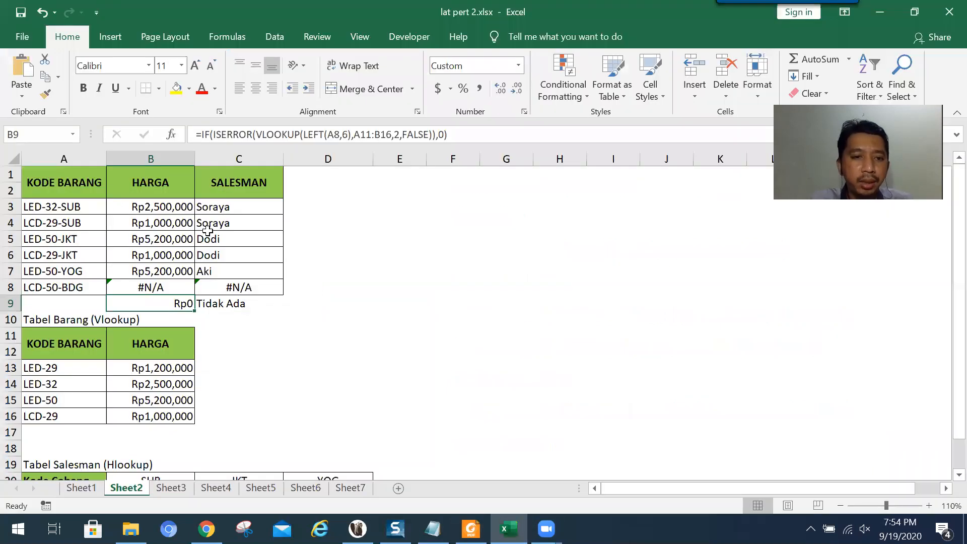
{"action": "left_click", "coordinate": [180, 290]}
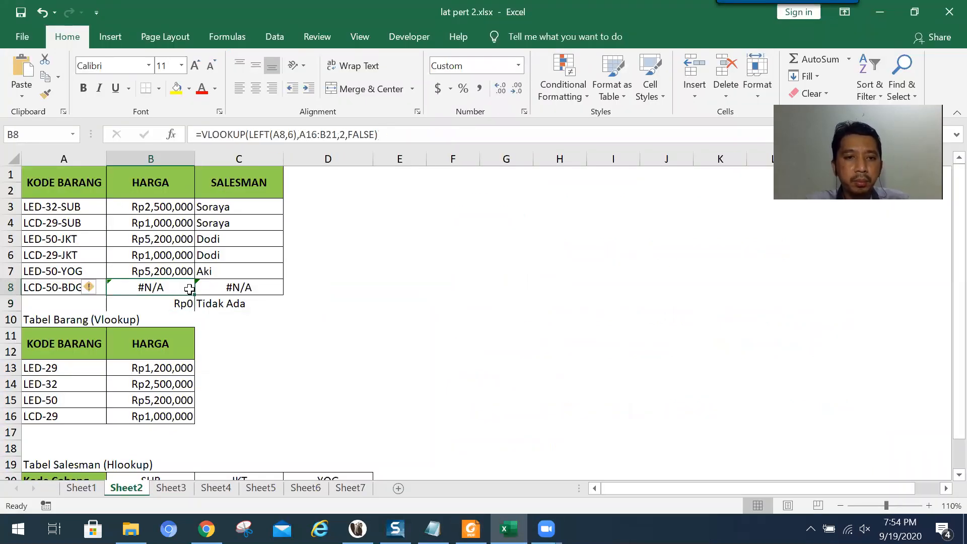
{"action": "left_click", "coordinate": [154, 304]}
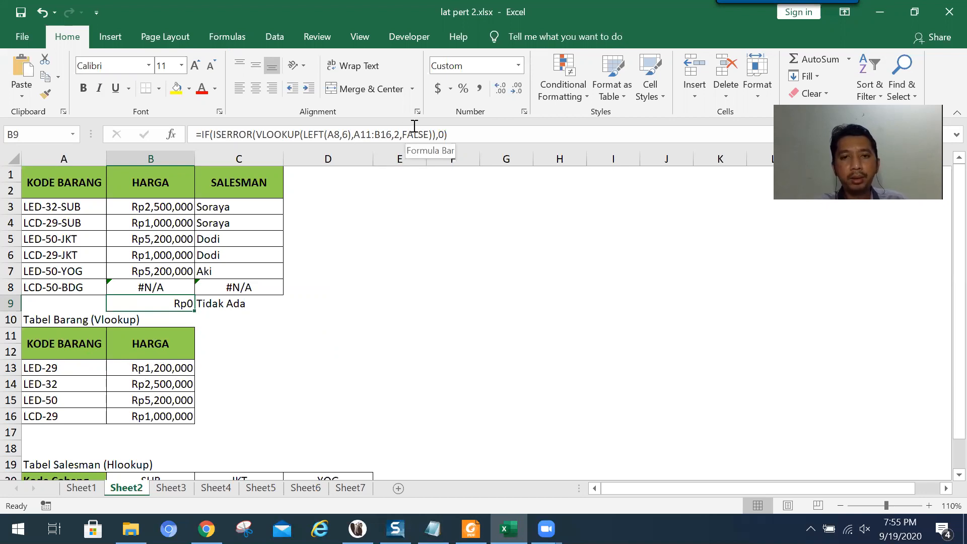
{"action": "left_click", "coordinate": [440, 134]}
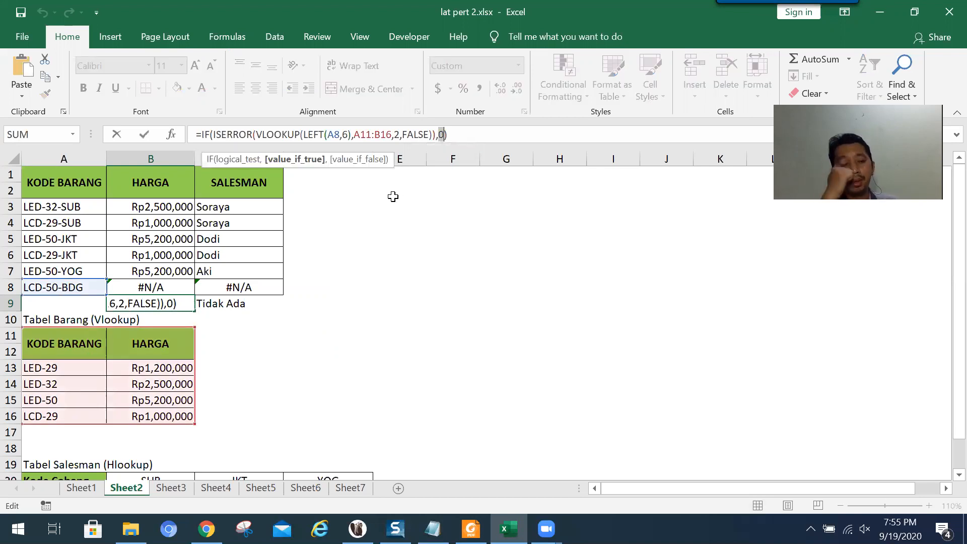
{"action": "key", "text": "Return"}
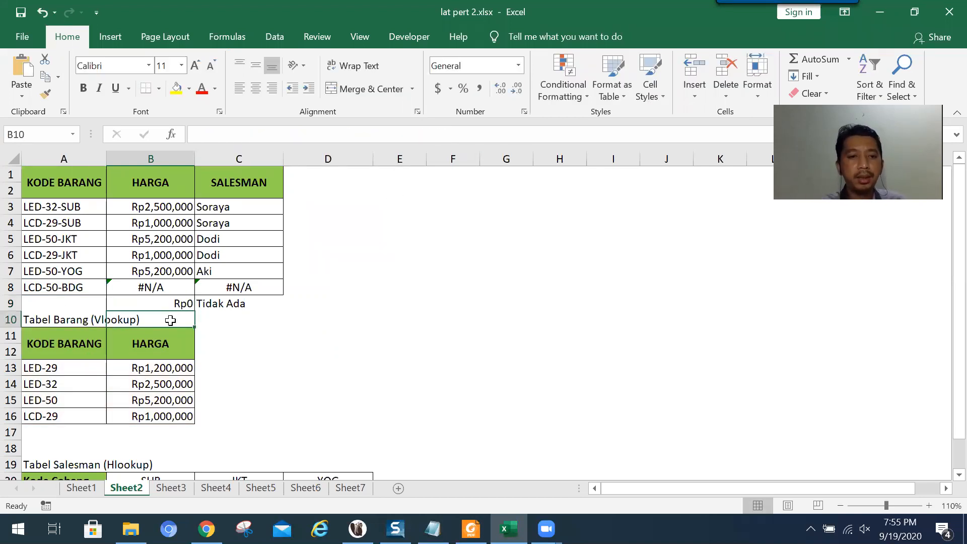
{"action": "left_click", "coordinate": [175, 303]}
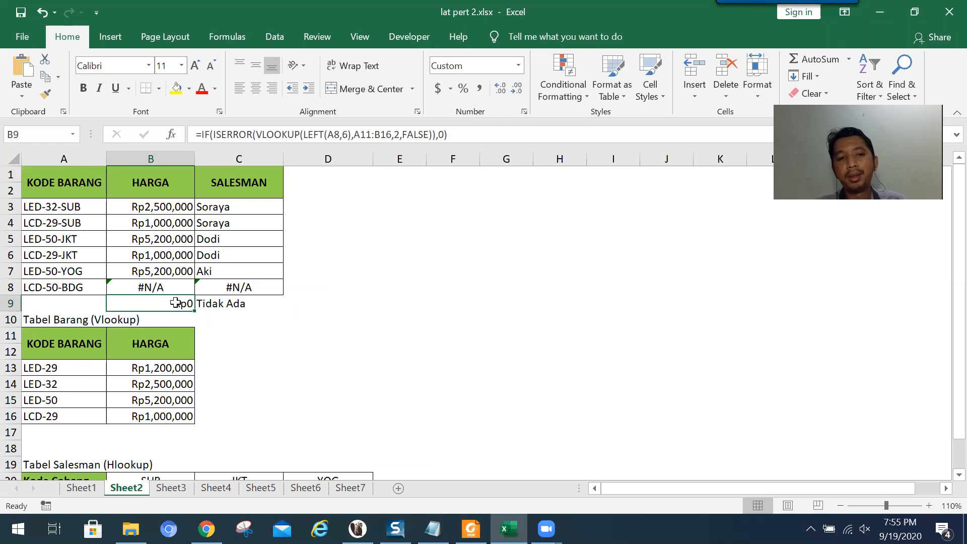
Step: Examine the IFERROR formula in C9, highlighting its HLOOKUP function, and compare row 9's error handling with C8
{"action": "left_click", "coordinate": [239, 306]}
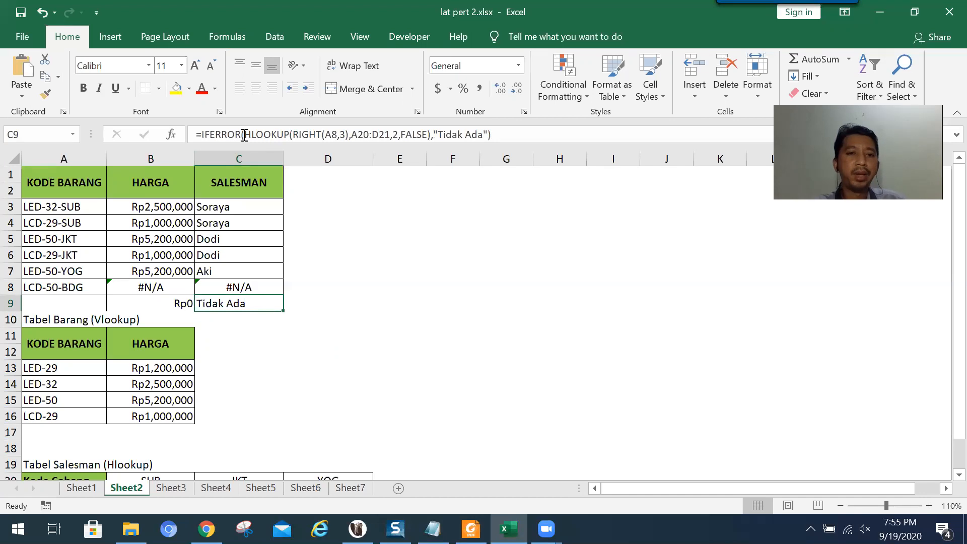
{"action": "left_click_drag", "start_coordinate": [244, 134], "coordinate": [291, 141]}
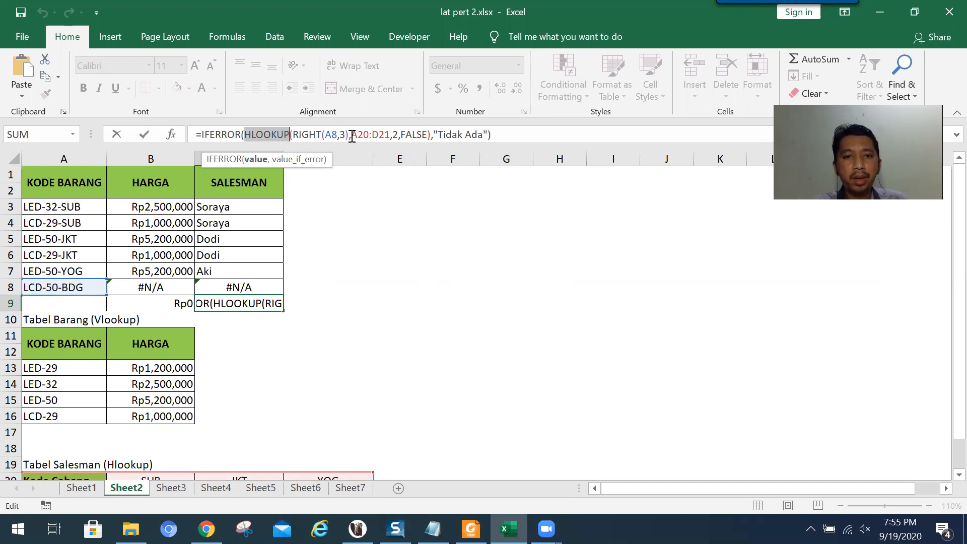
{"action": "scroll", "coordinate": [215, 318], "scroll_direction": "down", "scroll_amount": 1}
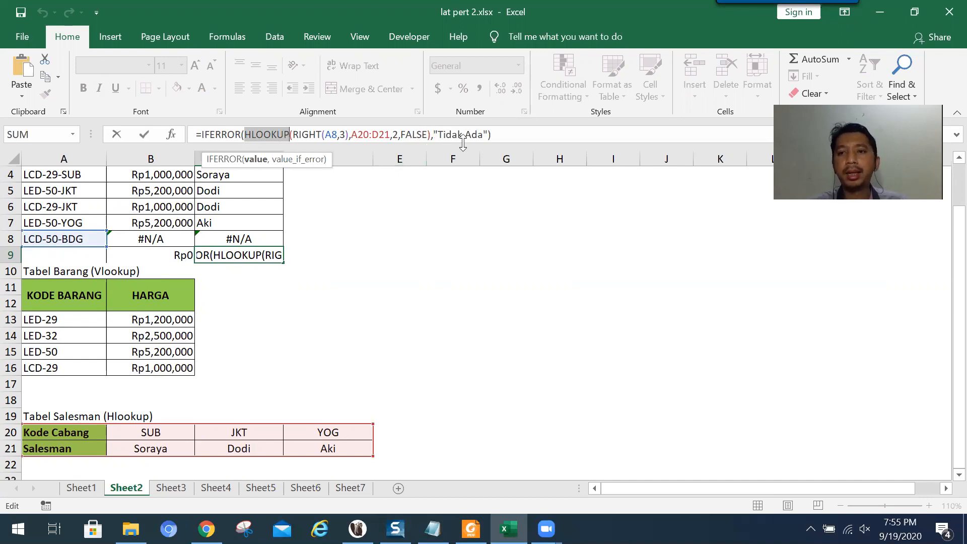
{"action": "scroll", "coordinate": [360, 242], "scroll_direction": "up", "scroll_amount": 1}
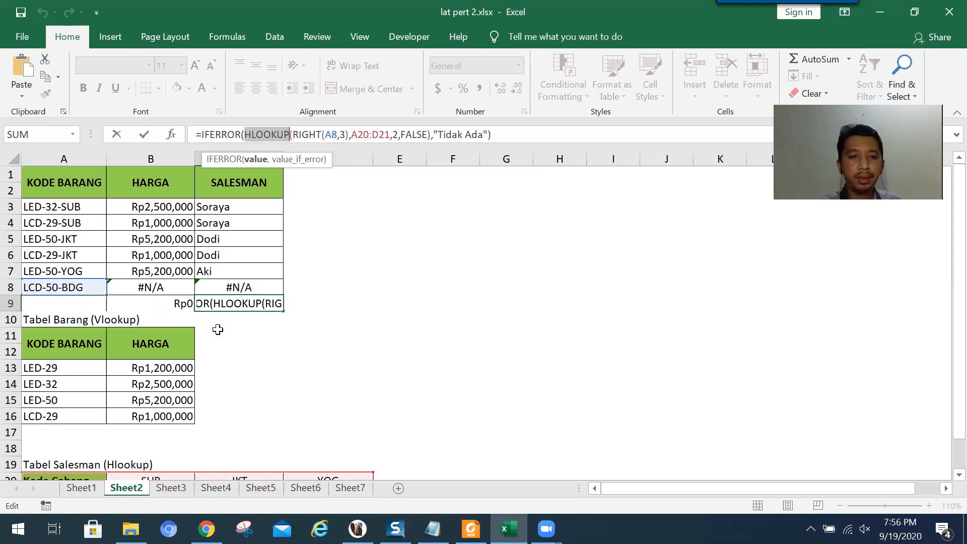
{"action": "left_click", "coordinate": [305, 338]}
{"action": "key", "text": "Escape"}
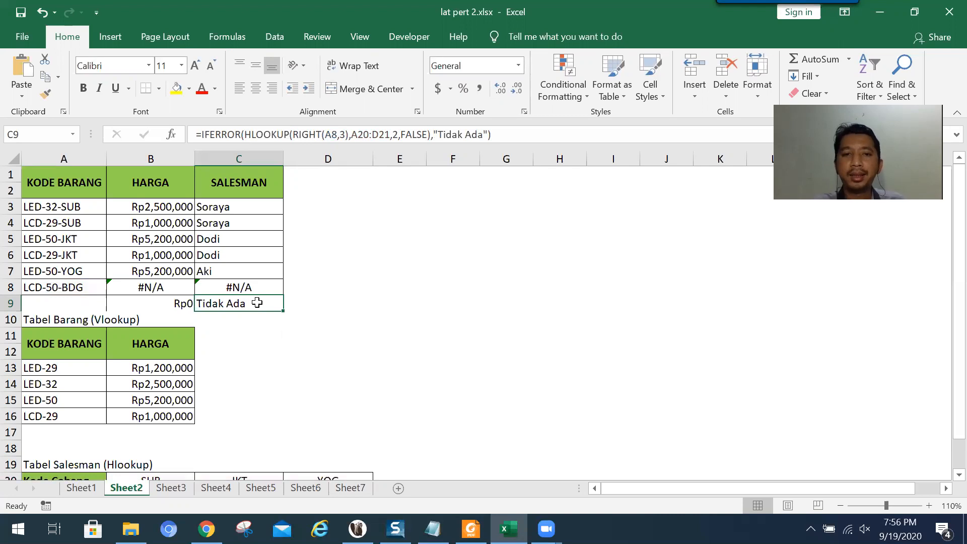
{"action": "left_click", "coordinate": [237, 287]}
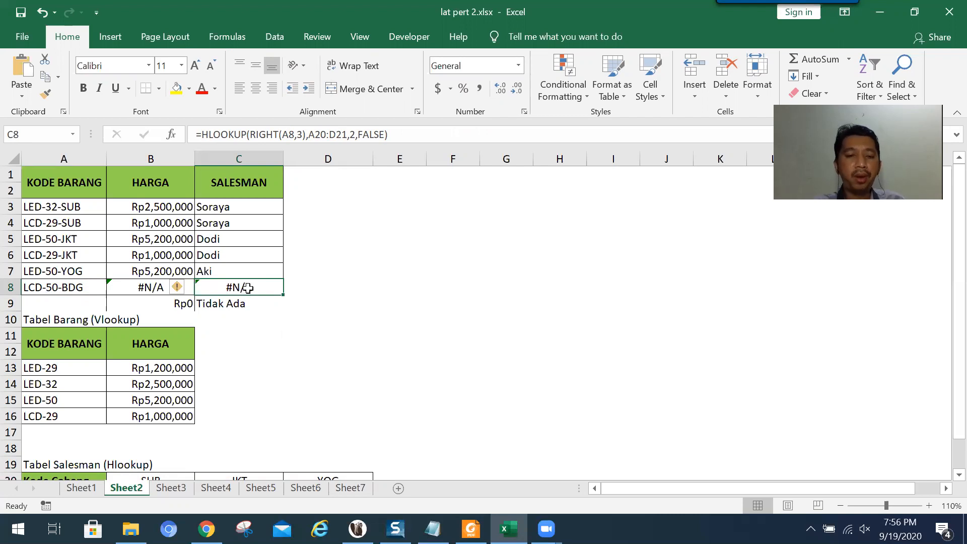
{"action": "left_click_drag", "start_coordinate": [158, 305], "coordinate": [217, 307]}
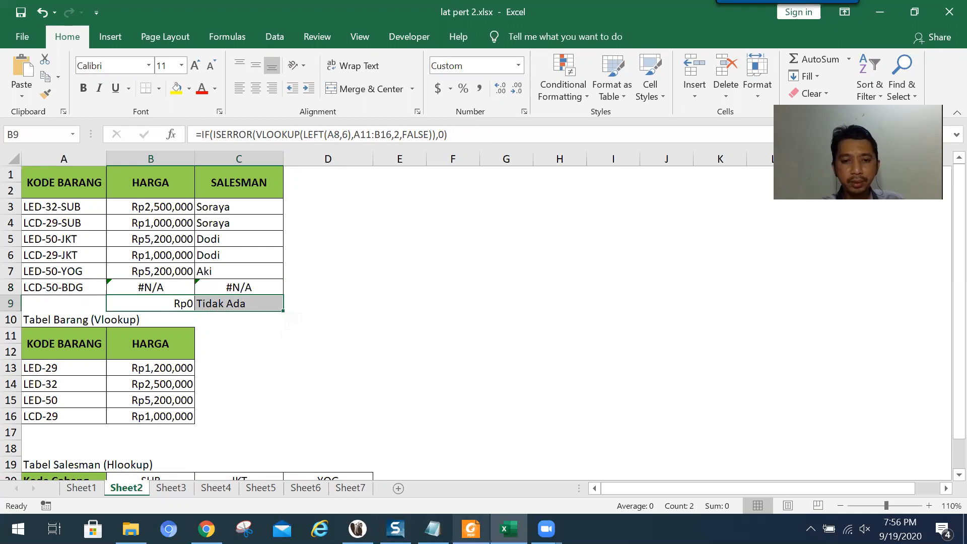
Step: Switch to the PDF in Foxit Reader, review the page 6 lookup and error formulas, and advance to page 7
{"action": "left_click", "coordinate": [471, 528]}
{"action": "scroll", "coordinate": [467, 467], "scroll_direction": "up", "scroll_amount": 3}
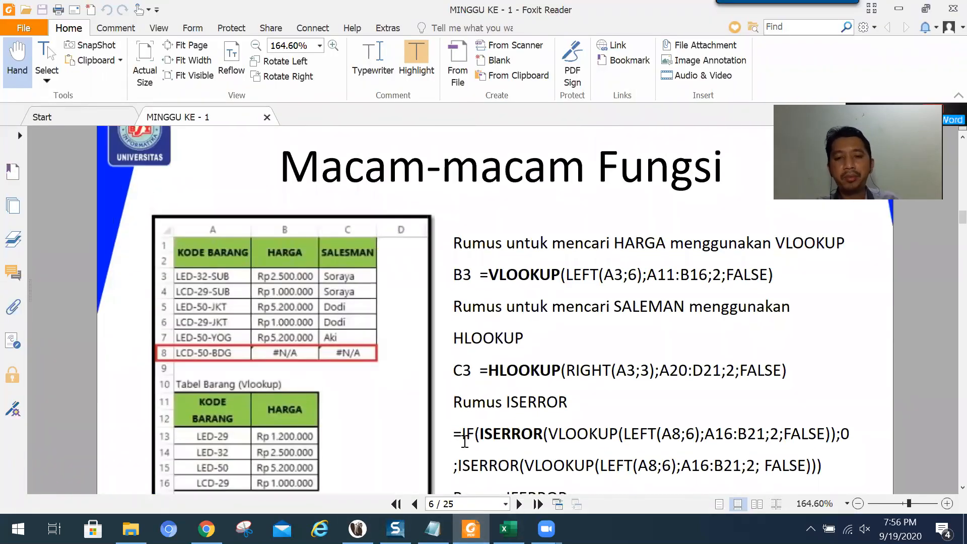
{"action": "scroll", "coordinate": [464, 442], "scroll_direction": "down", "scroll_amount": 2}
{"action": "scroll", "coordinate": [458, 421], "scroll_direction": "down", "scroll_amount": 2}
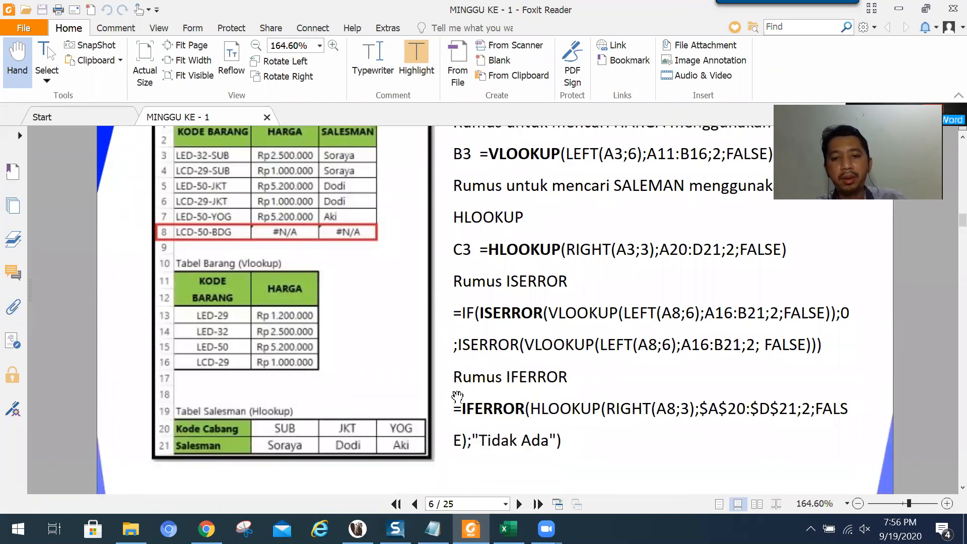
{"action": "left_click", "coordinate": [519, 503]}
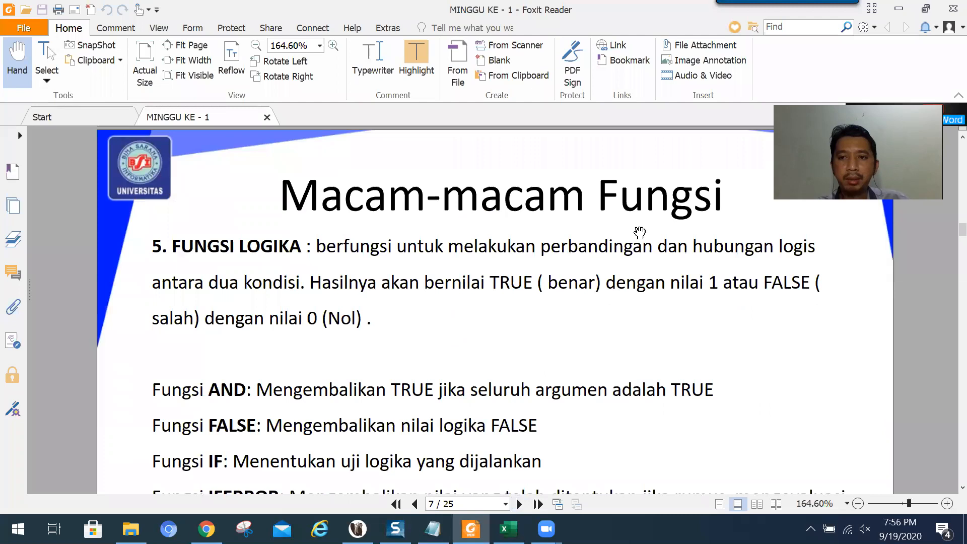
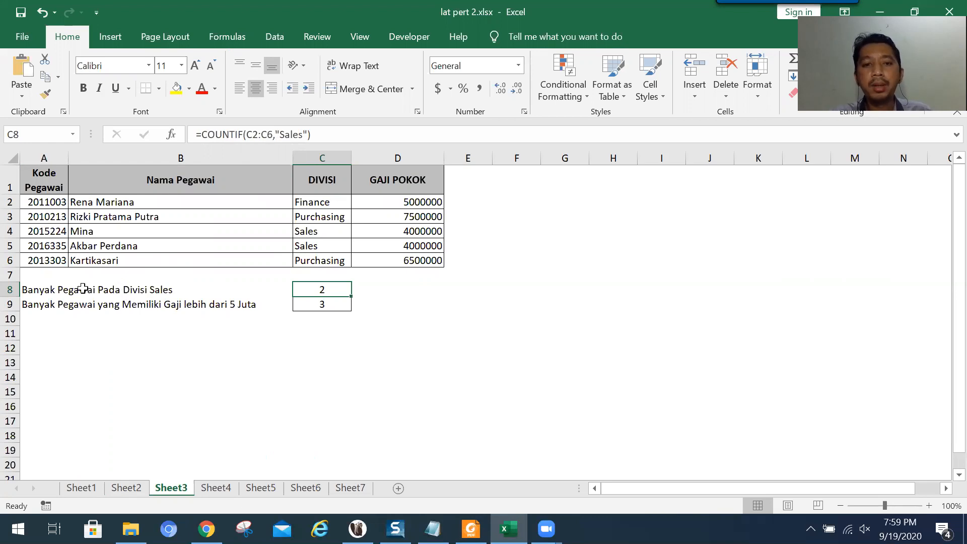
Step: Examine the COUNTIF formula in C8 together with its label in A8 and the division range C2:C6
{"action": "left_click", "coordinate": [144, 293]}
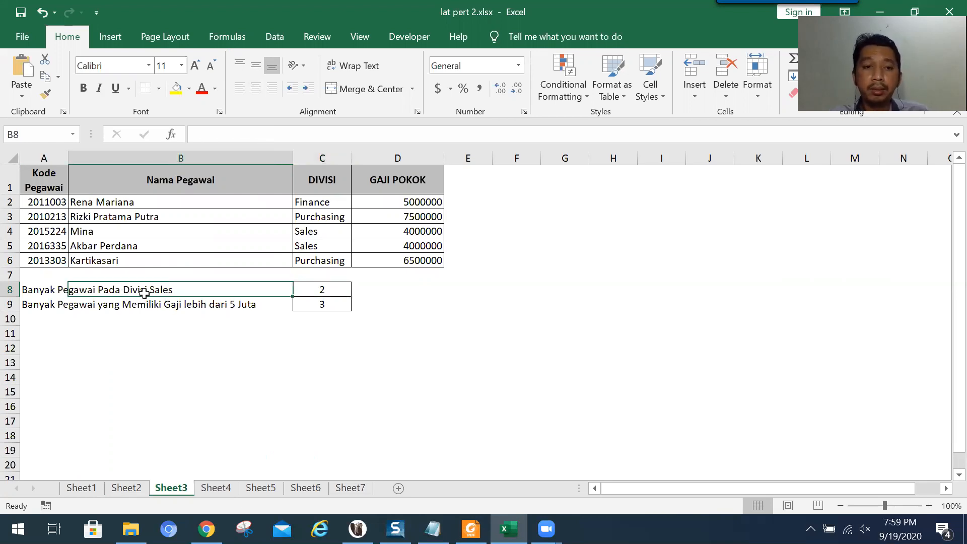
{"action": "left_click", "coordinate": [39, 293]}
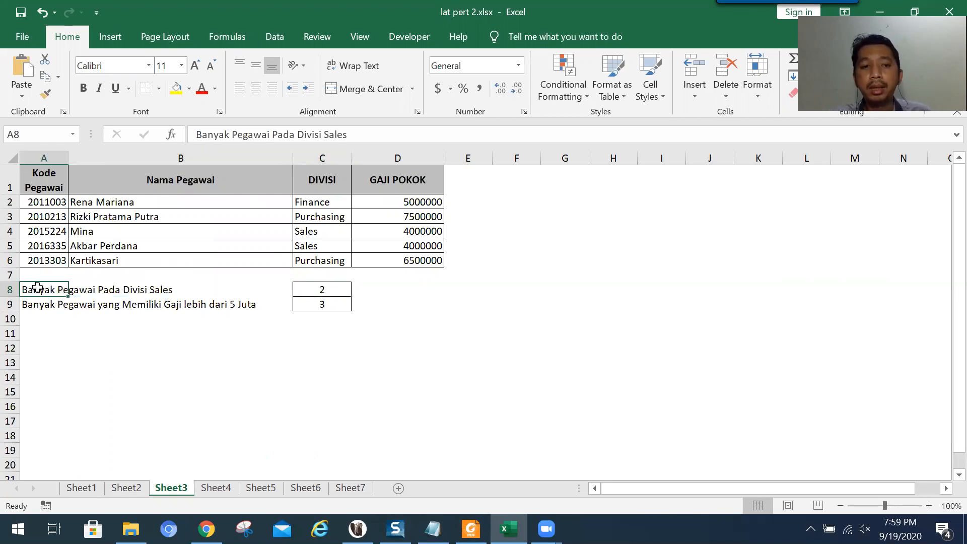
{"action": "left_click", "coordinate": [315, 286]}
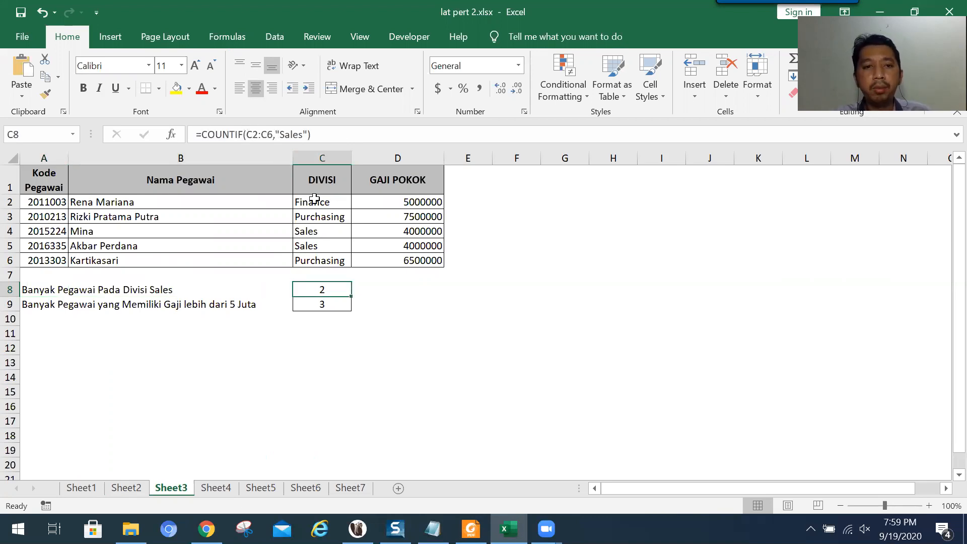
{"action": "left_click_drag", "start_coordinate": [324, 202], "coordinate": [322, 262]}
{"action": "left_click", "coordinate": [319, 288]}
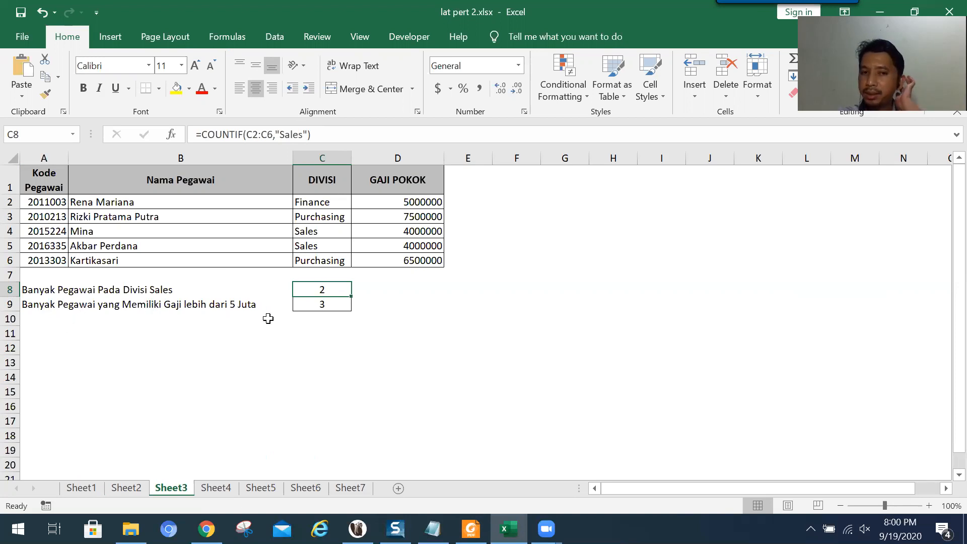
Step: Examine C9's COUNTIF formula and its salary range D2:D6, comparing it with page 8 of the PDF in Foxit Reader
{"action": "left_click", "coordinate": [316, 308]}
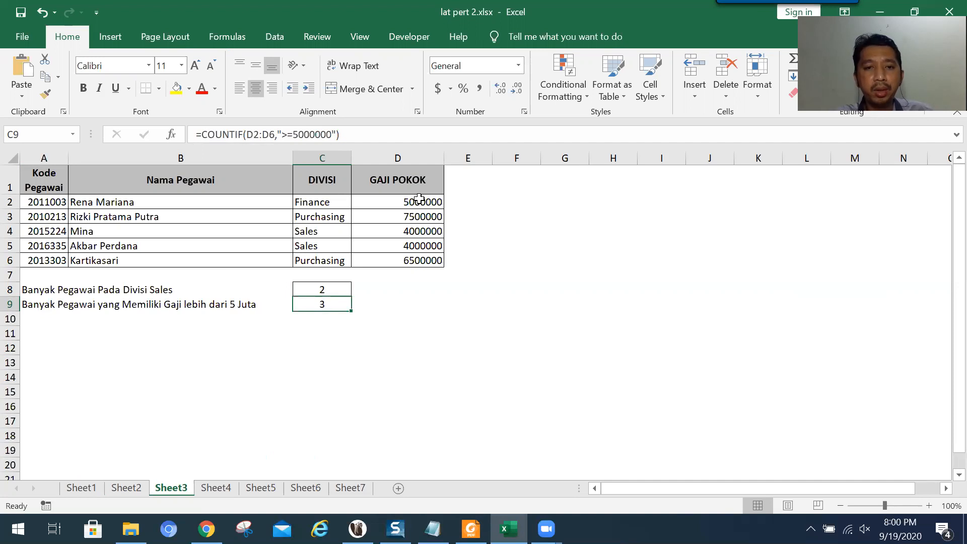
{"action": "left_click_drag", "start_coordinate": [419, 202], "coordinate": [398, 261]}
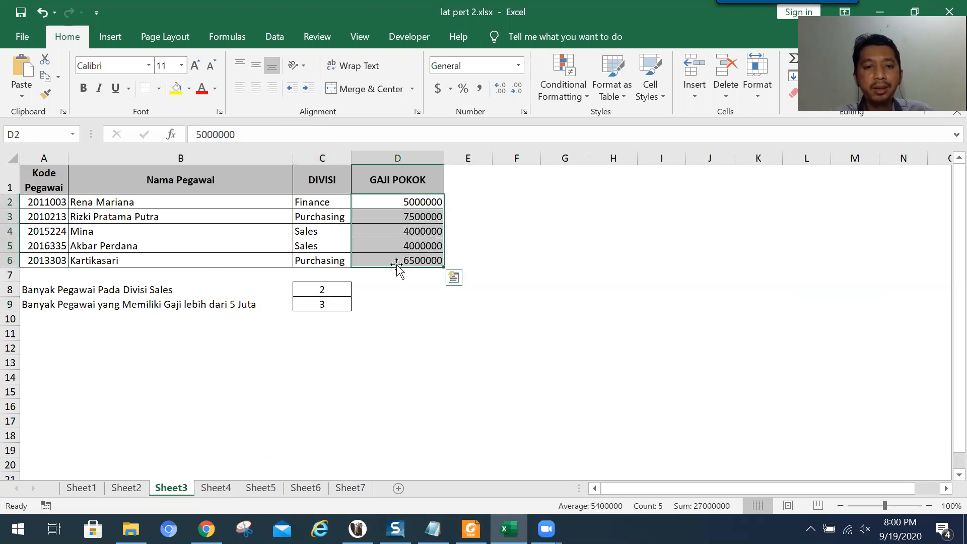
{"action": "left_click", "coordinate": [317, 305]}
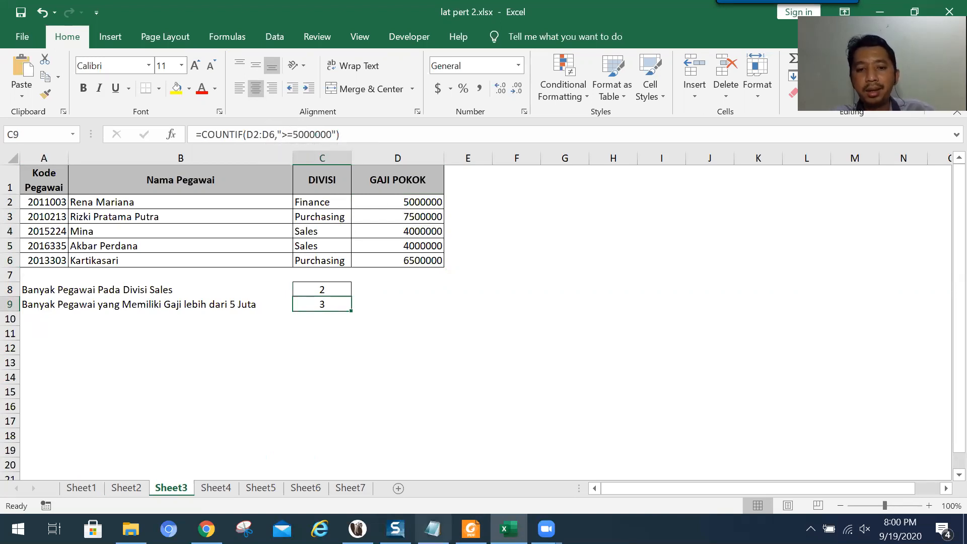
{"action": "left_click", "coordinate": [471, 529]}
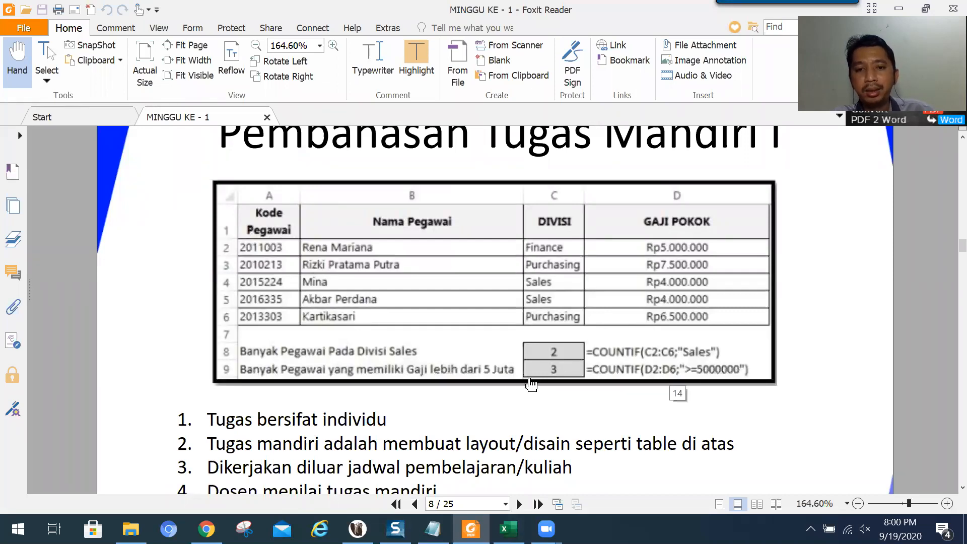
Step: Return to Excel and check the salaries in D2, D3 and D6 against C9's ">=5000000" criterion
{"action": "left_click", "coordinate": [508, 529]}
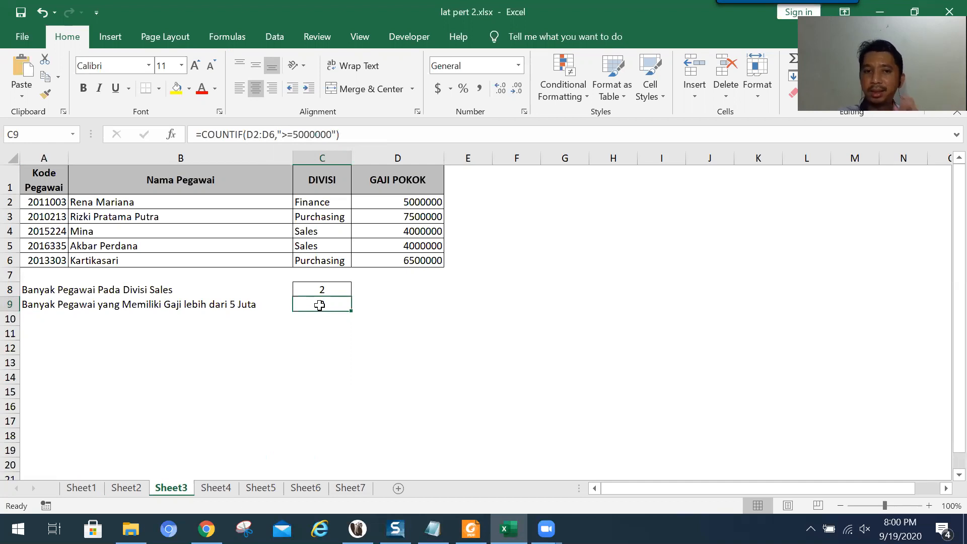
{"action": "left_click", "coordinate": [431, 201]}
{"action": "left_click", "coordinate": [430, 217]}
{"action": "left_click", "coordinate": [424, 261]}
{"action": "left_click", "coordinate": [432, 199]}
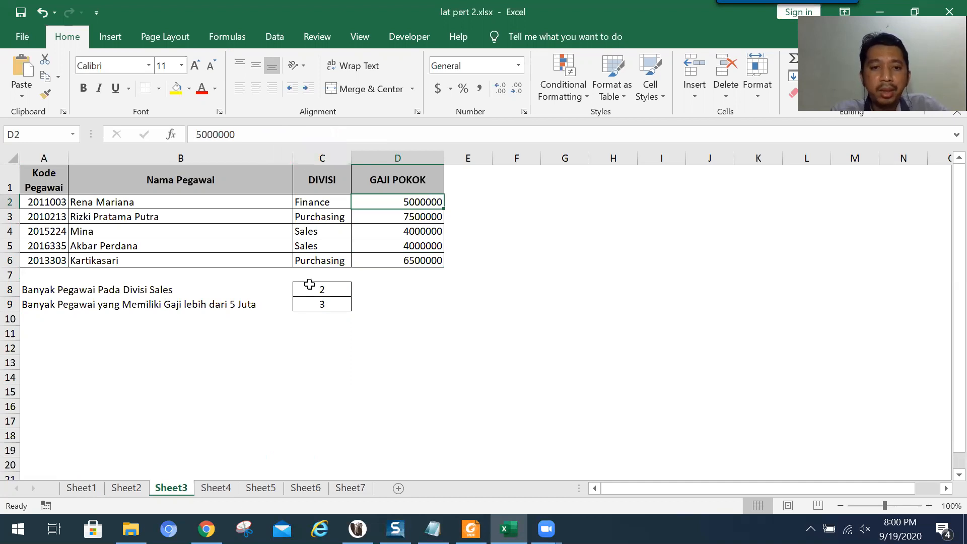
Step: Change the COUNTIF criterion in C9 to ">5000000" and compare it with the salary in D2
{"action": "left_click", "coordinate": [314, 305]}
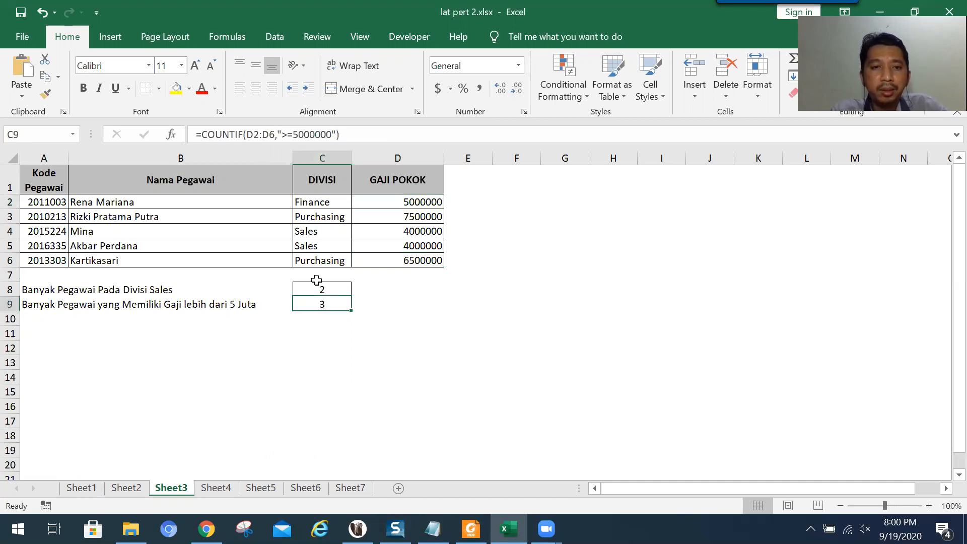
{"action": "left_click", "coordinate": [294, 135]}
{"action": "key", "text": "BackSpace"}
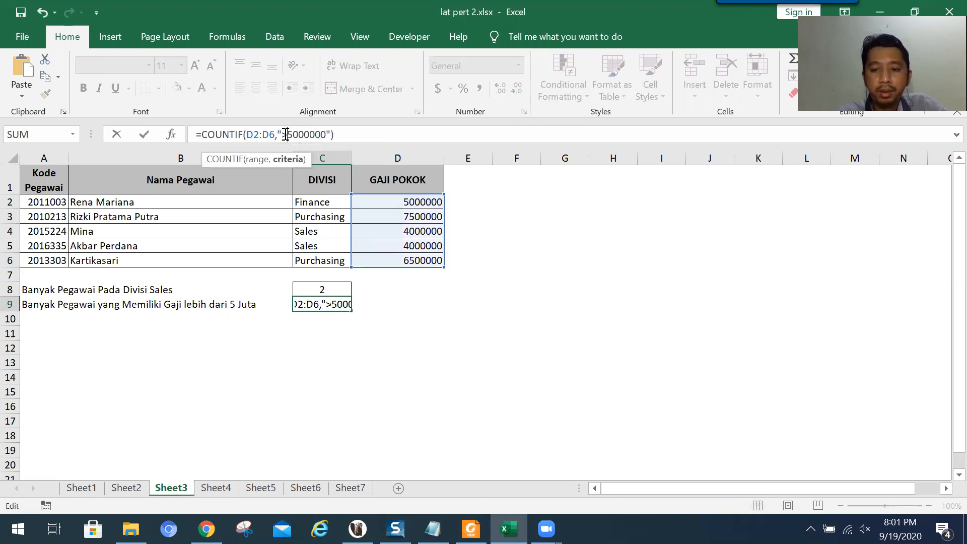
{"action": "key", "text": "Return"}
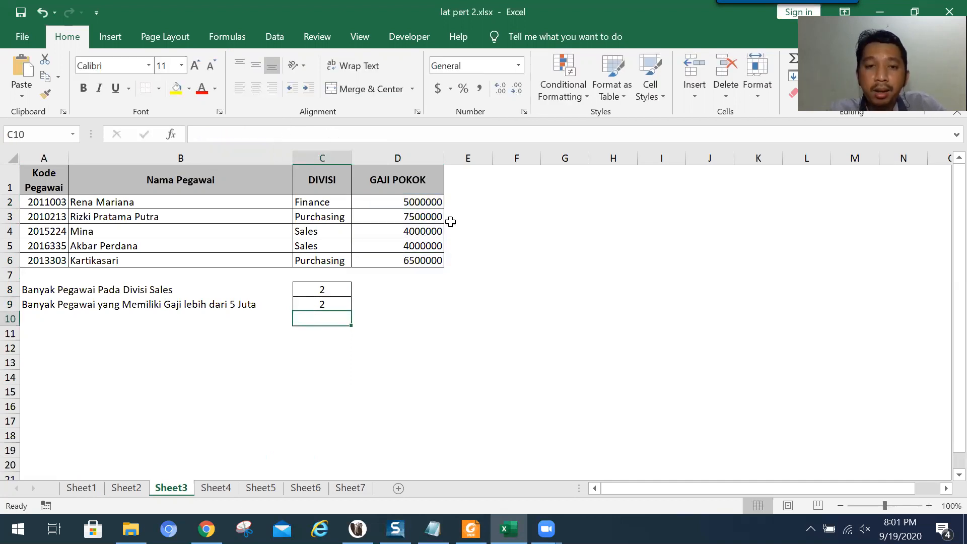
{"action": "left_click", "coordinate": [431, 200]}
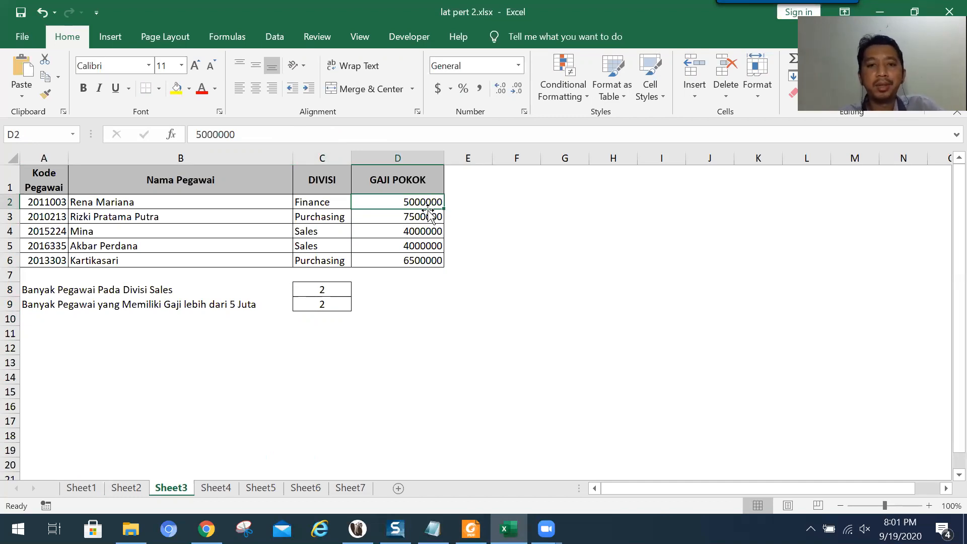
Step: Restore the COUNTIF criterion in C9 to ">=5000000" and review the formula
{"action": "left_click", "coordinate": [338, 303]}
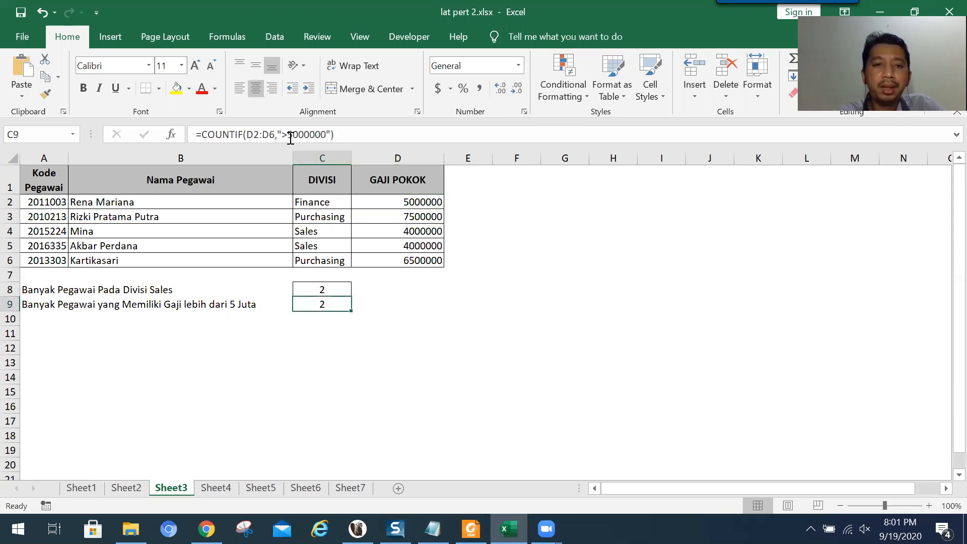
{"action": "left_click", "coordinate": [291, 135]}
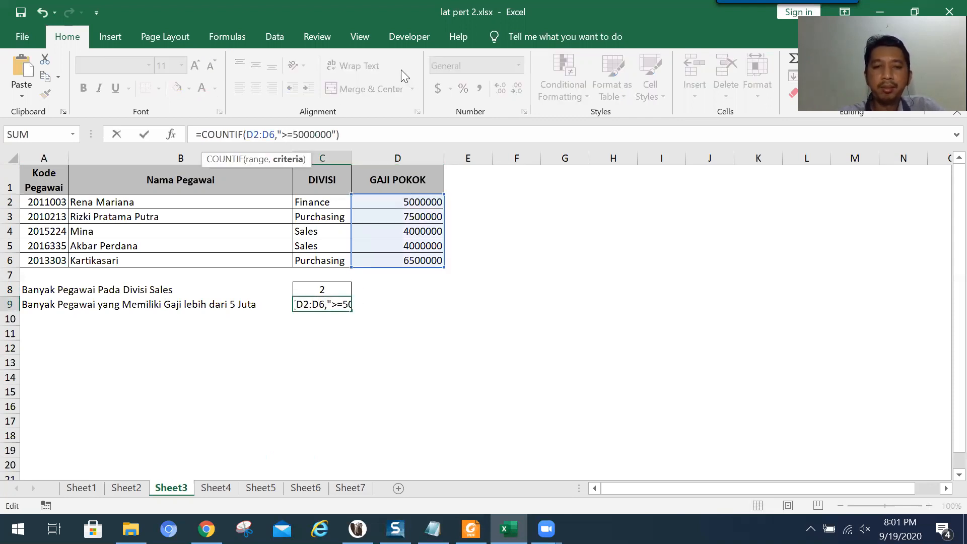
{"action": "key", "text": "Return"}
{"action": "left_click", "coordinate": [340, 301]}
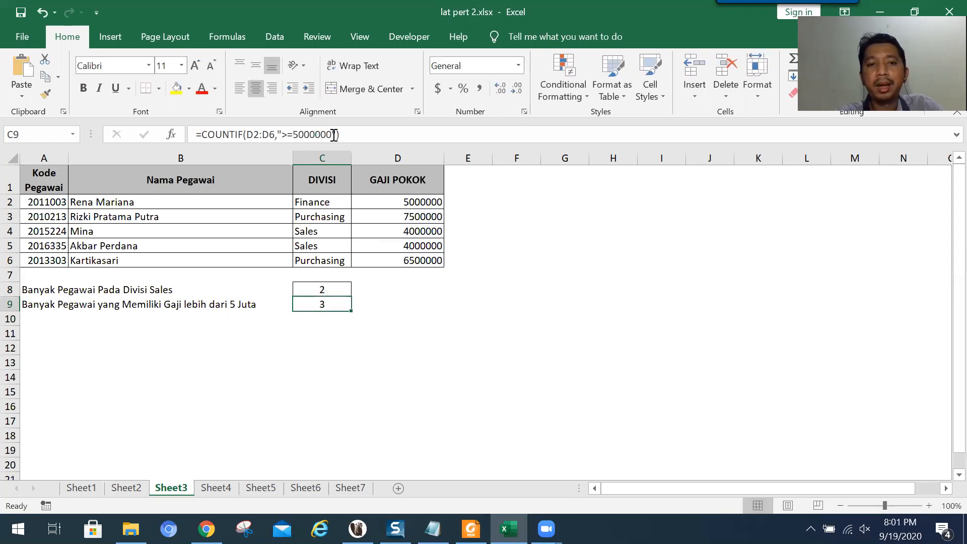
Step: Go through the salaries in D2, D3 and D6 that C9's formula counts
{"action": "left_click", "coordinate": [427, 202]}
{"action": "left_click", "coordinate": [430, 217]}
{"action": "left_click", "coordinate": [427, 261]}
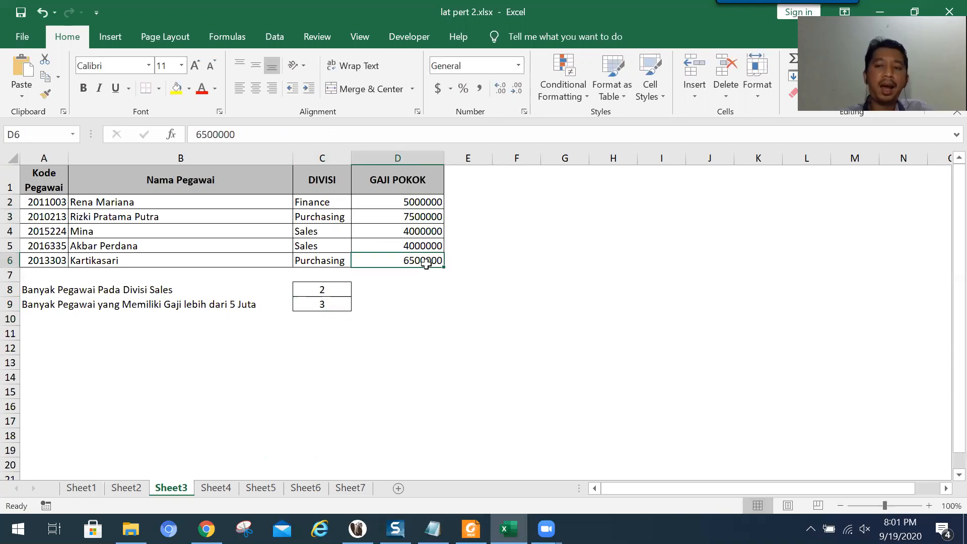
Step: Switch to the PDF in Foxit Reader, read the rest of page 8, and view the Pembahasan Tugas Mandiri II table on page 9
{"action": "left_click", "coordinate": [471, 529]}
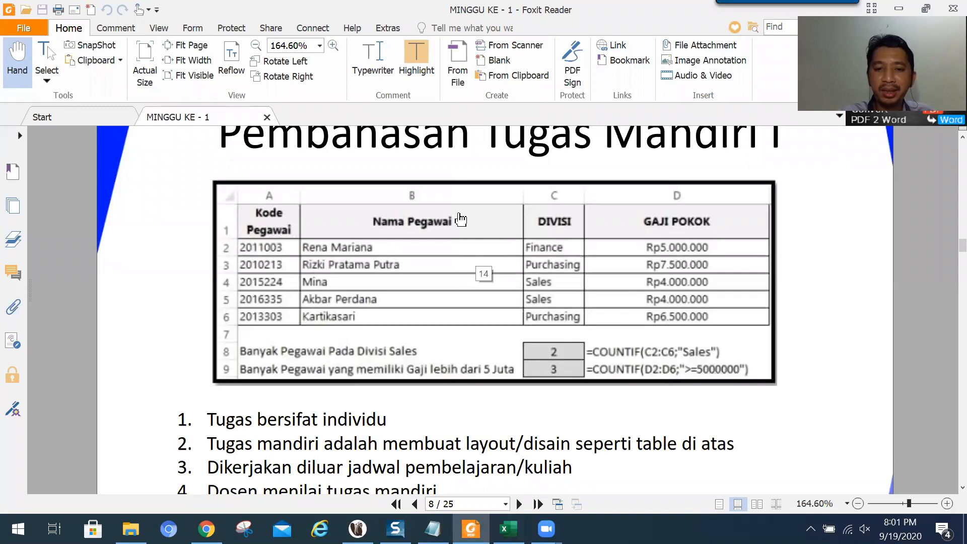
{"action": "scroll", "coordinate": [460, 218], "scroll_direction": "down", "scroll_amount": 1}
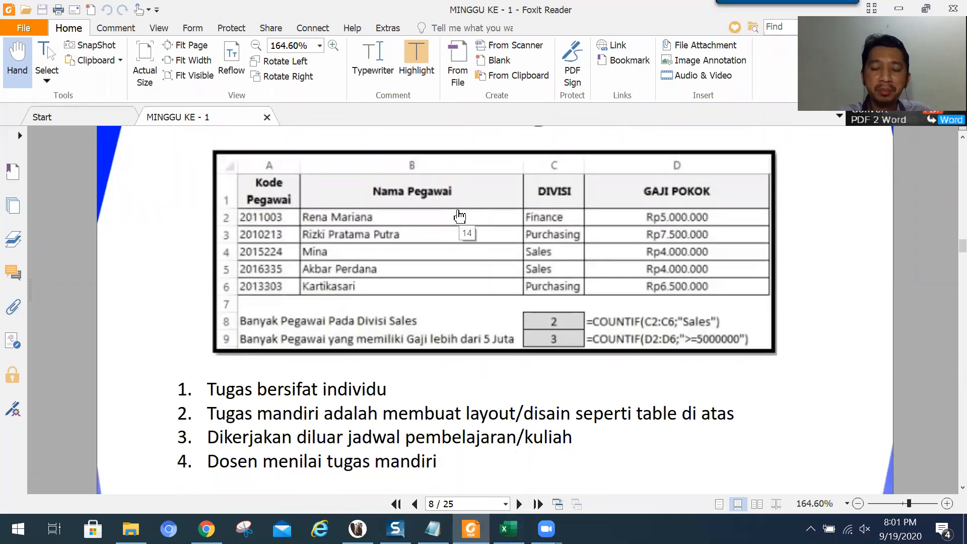
{"action": "scroll", "coordinate": [460, 216], "scroll_direction": "down", "scroll_amount": 3}
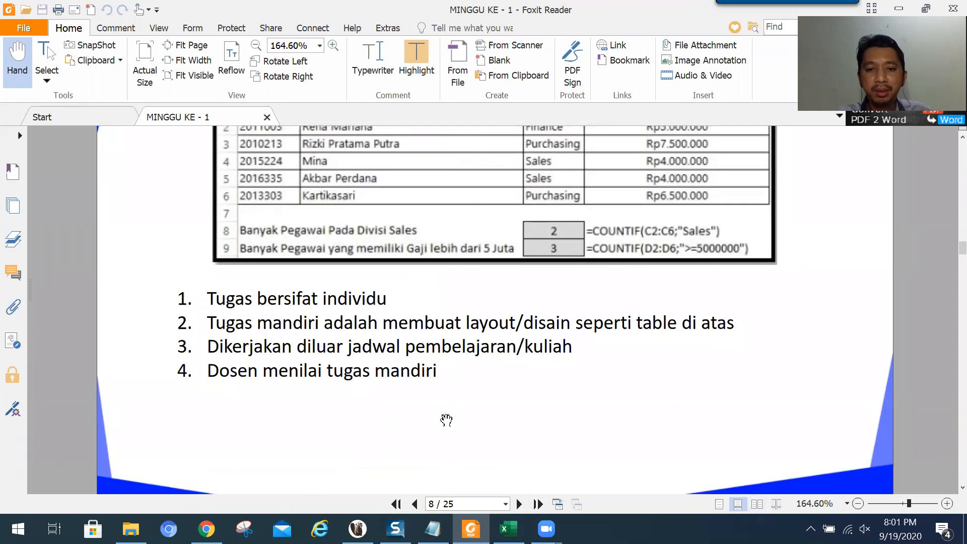
{"action": "scroll", "coordinate": [530, 448], "scroll_direction": "down", "scroll_amount": 2}
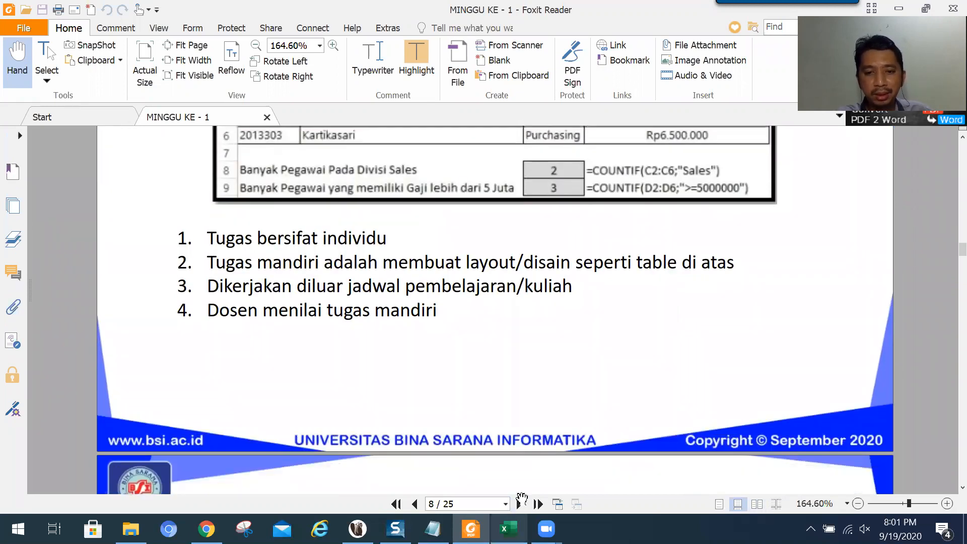
{"action": "left_click", "coordinate": [519, 503]}
{"action": "scroll", "coordinate": [561, 343], "scroll_direction": "down", "scroll_amount": 2}
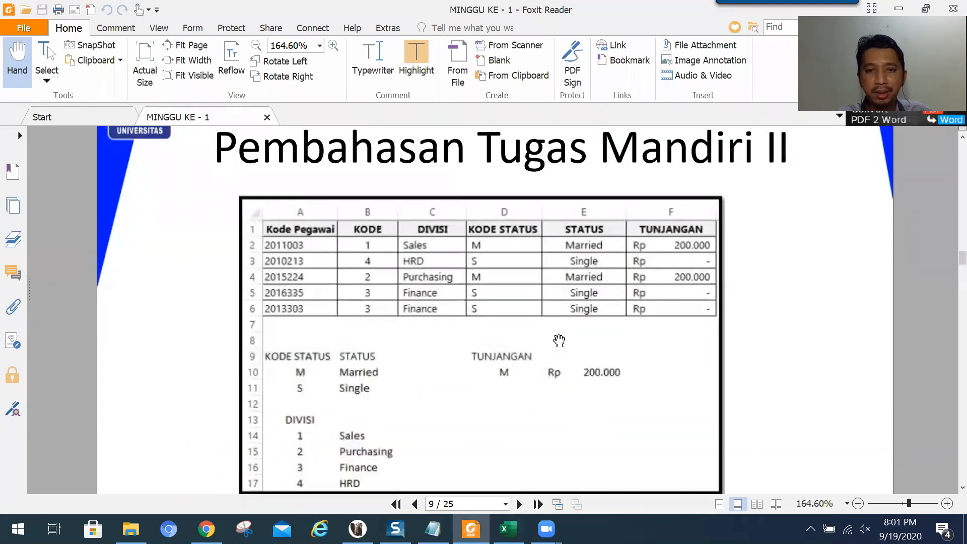
{"action": "scroll", "coordinate": [562, 342], "scroll_direction": "up", "scroll_amount": 1}
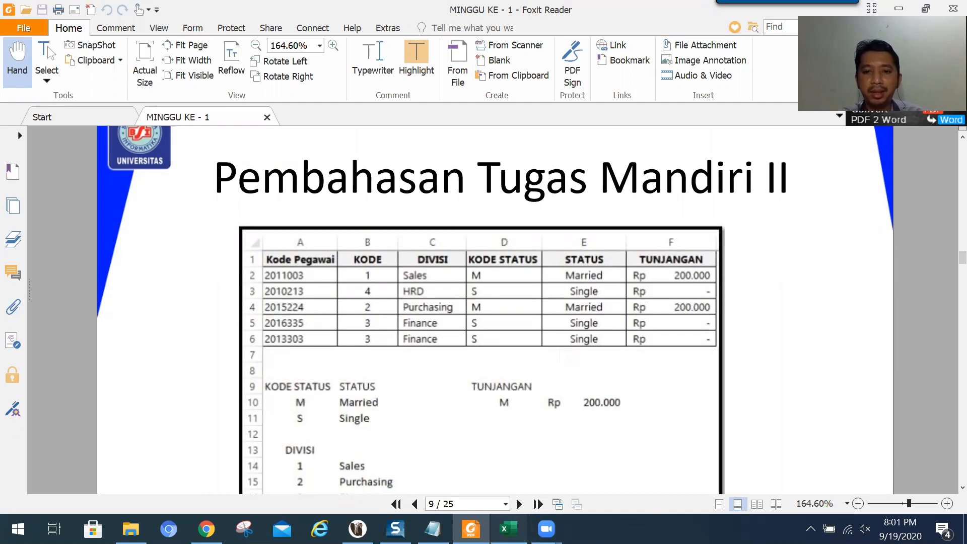
Step: Return to Excel, open Sheet4, and review the table headers from Kode Pegawai in A1 through TUNJANGAN in F1
{"action": "left_click", "coordinate": [508, 528]}
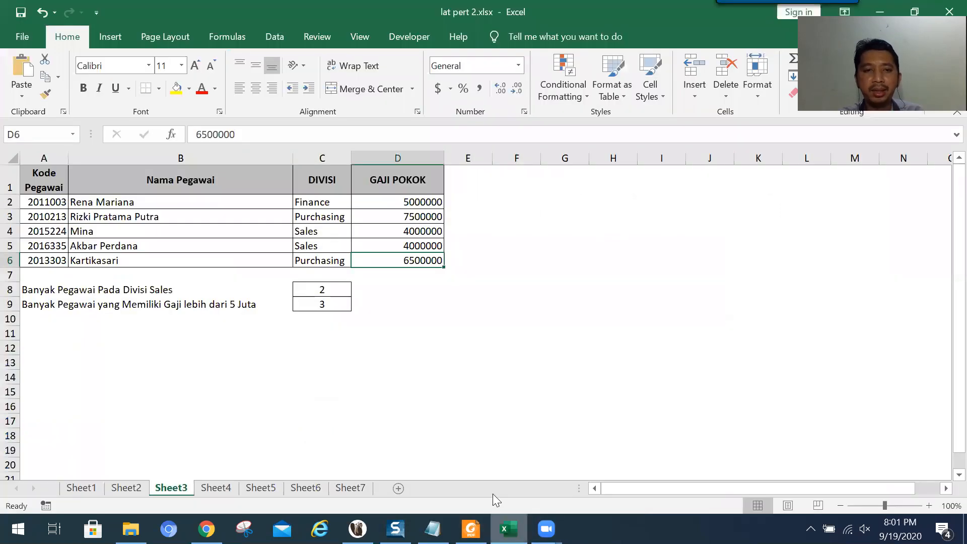
{"action": "left_click", "coordinate": [261, 488]}
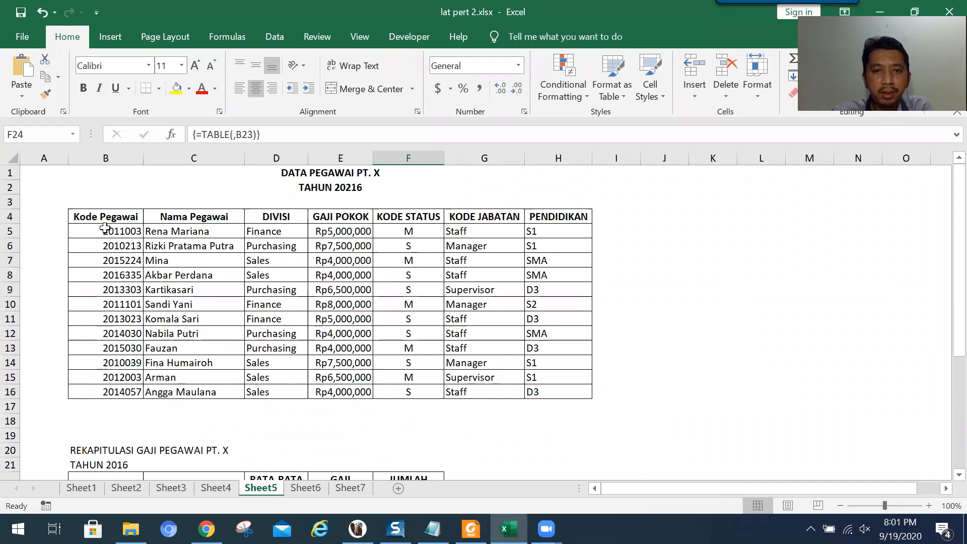
{"action": "left_click", "coordinate": [226, 489]}
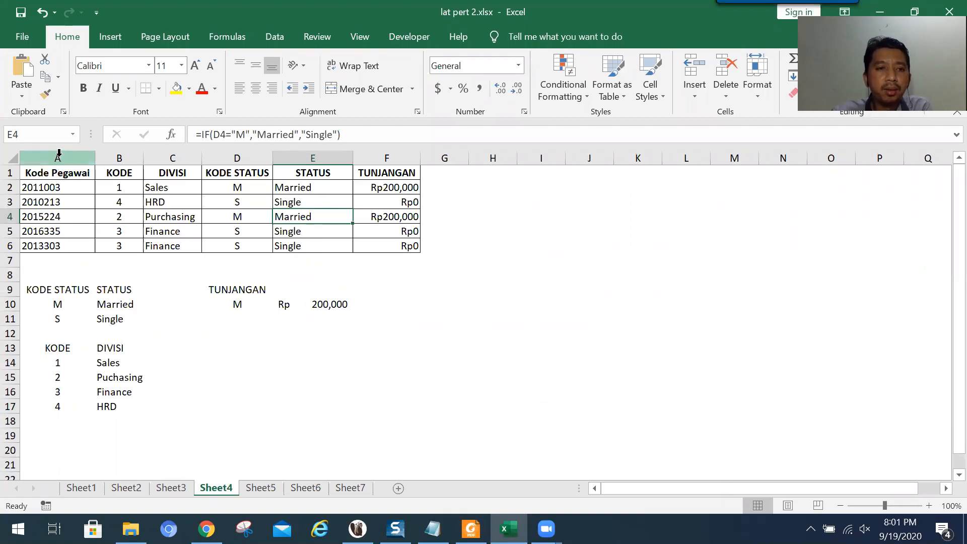
{"action": "left_click", "coordinate": [56, 173]}
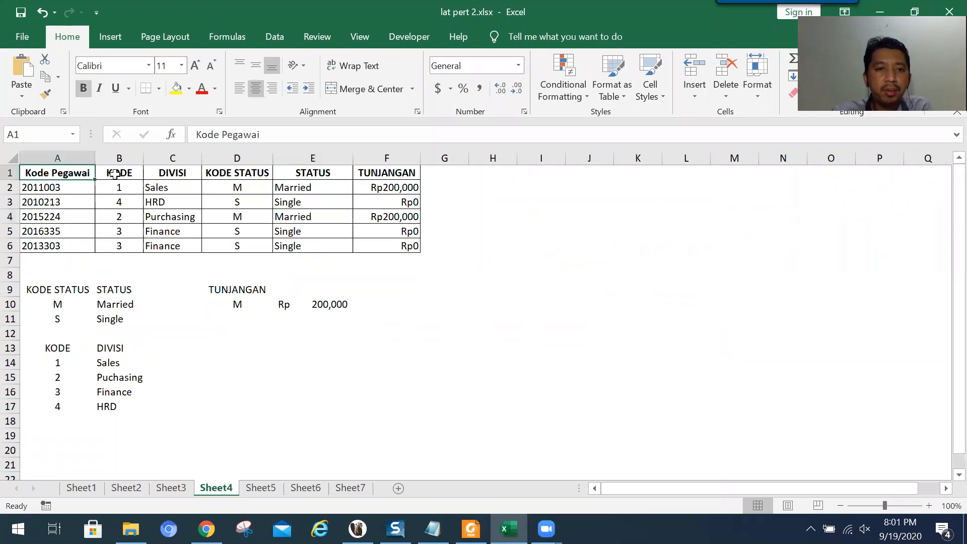
{"action": "left_click", "coordinate": [115, 174]}
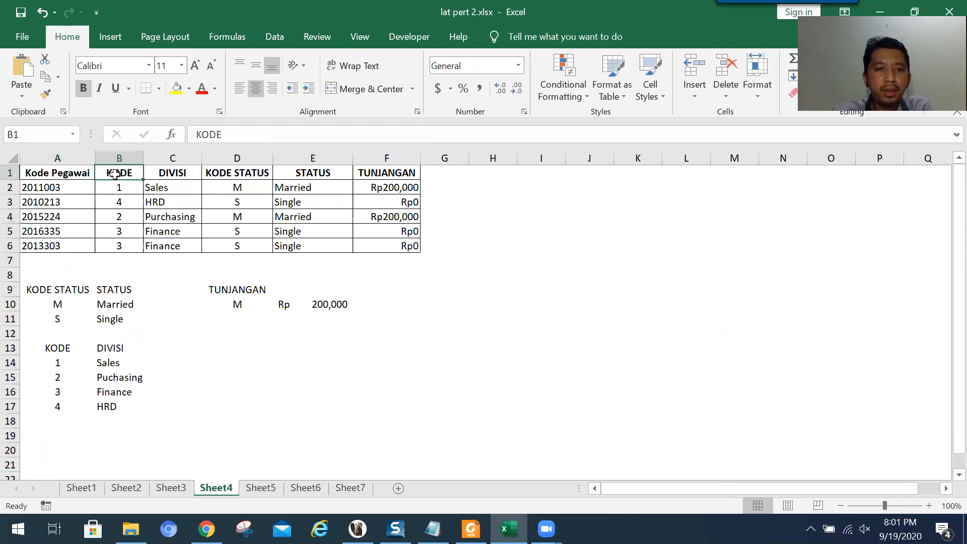
{"action": "left_click", "coordinate": [176, 171]}
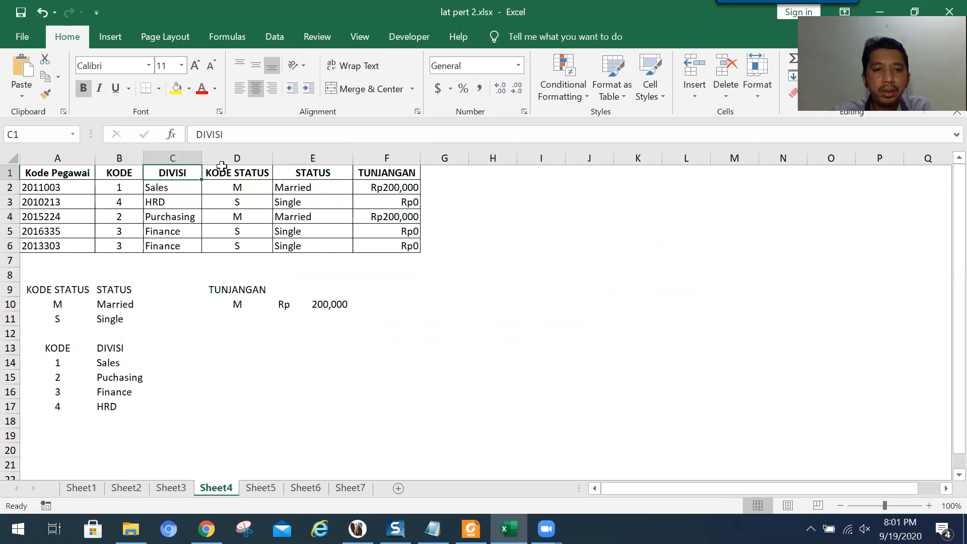
{"action": "left_click", "coordinate": [259, 172]}
{"action": "left_click", "coordinate": [299, 174]}
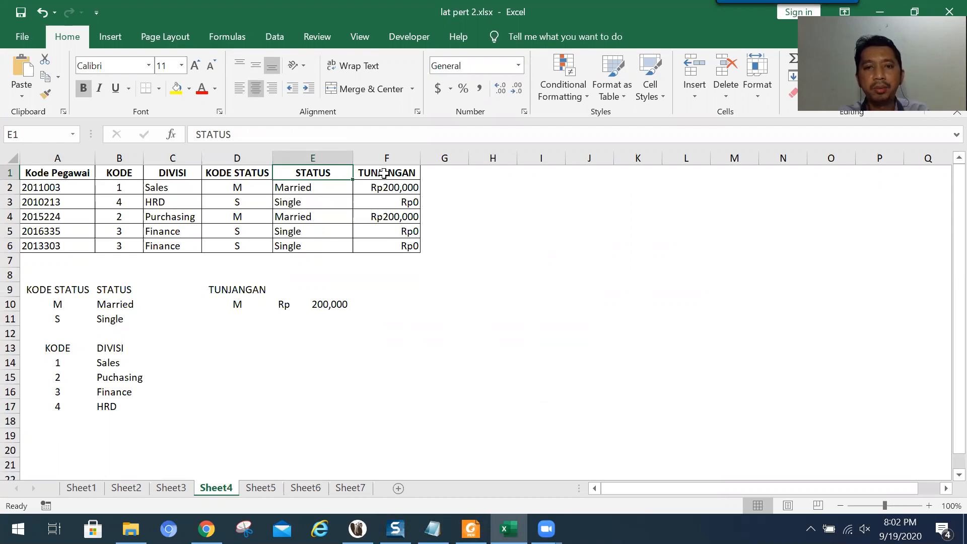
{"action": "left_click", "coordinate": [382, 174]}
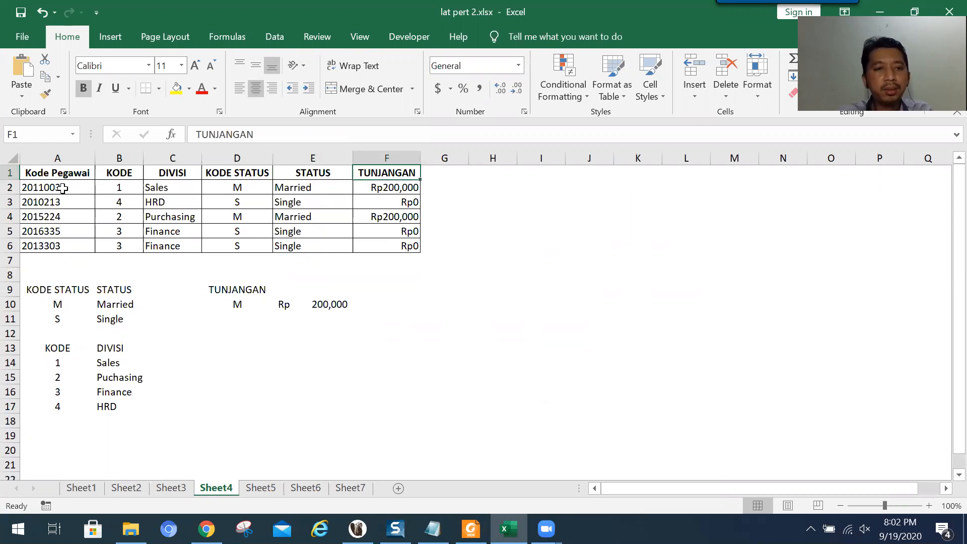
Step: Highlight the Kode Pegawai, KODE and KODE STATUS data, followed by the DIVISI, STATUS and TUNJANGAN columns, to compare their roles
{"action": "left_click_drag", "start_coordinate": [63, 171], "coordinate": [40, 245]}
{"action": "left_click_drag", "start_coordinate": [118, 173], "coordinate": [112, 246]}
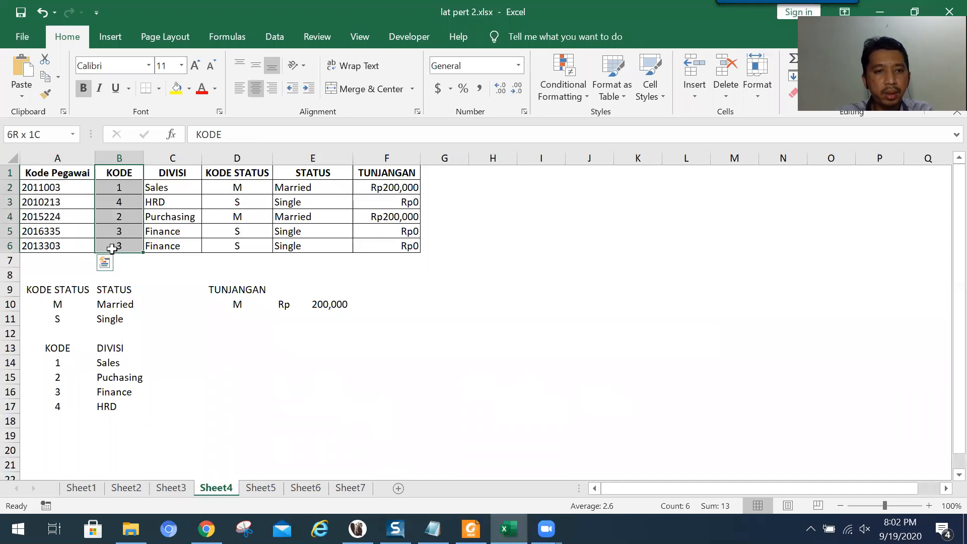
{"action": "left_click_drag", "start_coordinate": [242, 169], "coordinate": [251, 248]}
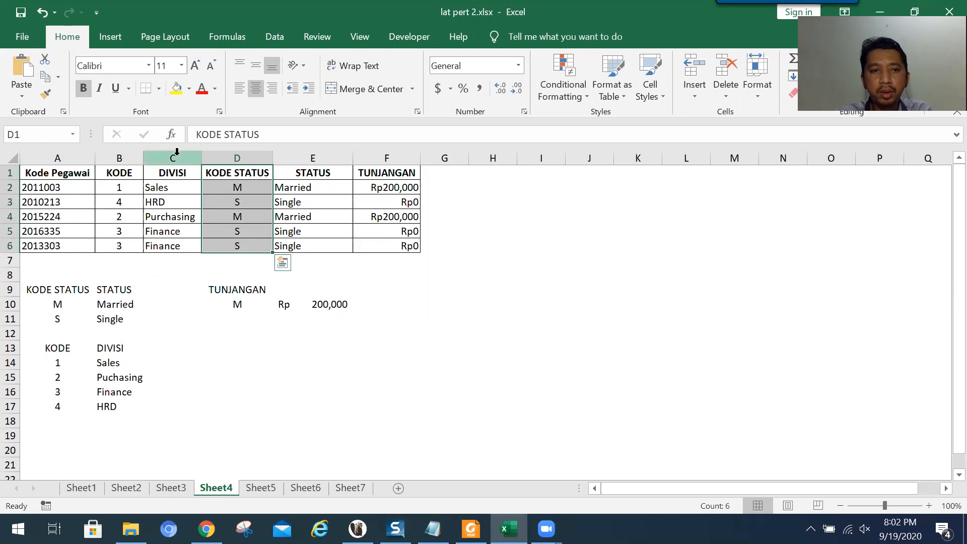
{"action": "left_click", "coordinate": [176, 156]}
{"action": "left_click", "coordinate": [308, 157]}
{"action": "left_click", "coordinate": [390, 158]}
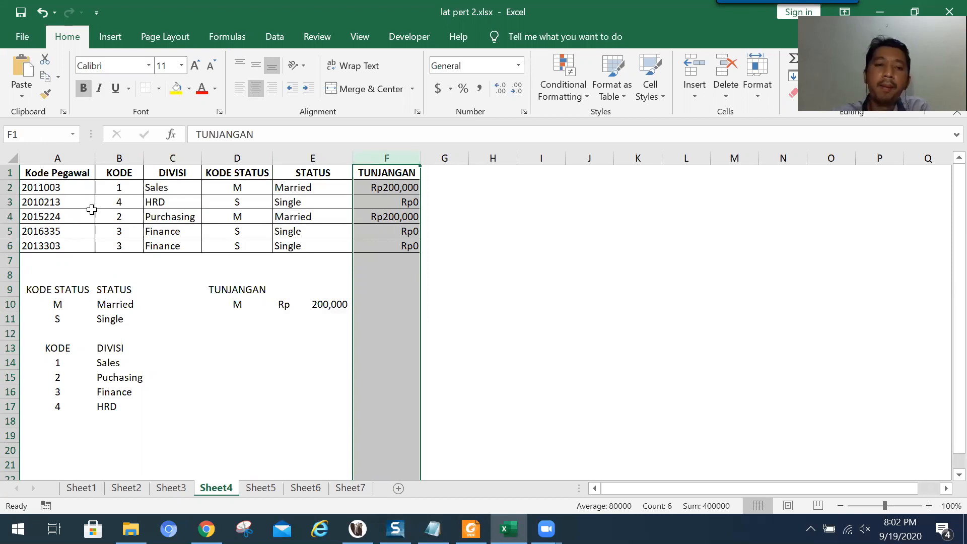
Step: View the DIVISI formula in C2, check the Pembahasan Tugas Mandiri II table in Foxit Reader, and return to Excel
{"action": "left_click", "coordinate": [165, 193]}
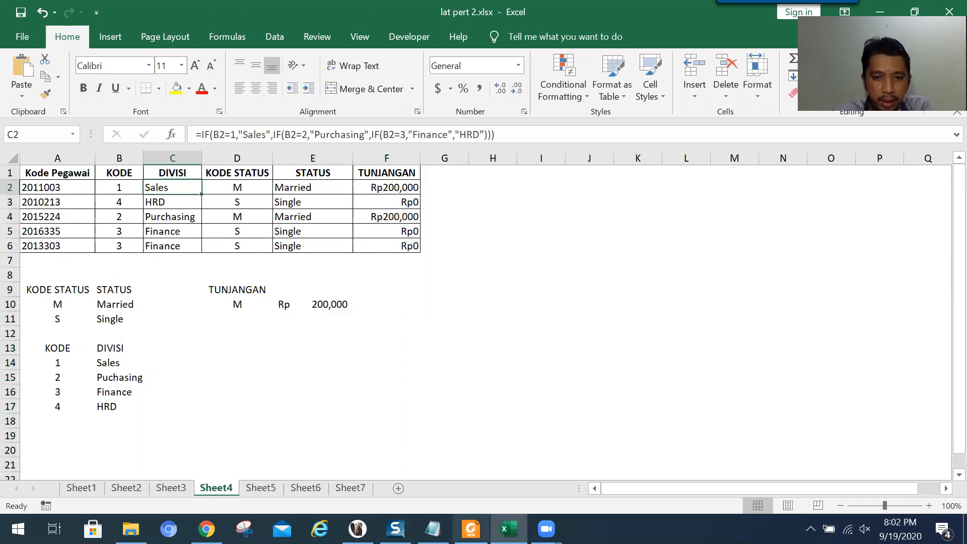
{"action": "left_click", "coordinate": [471, 528]}
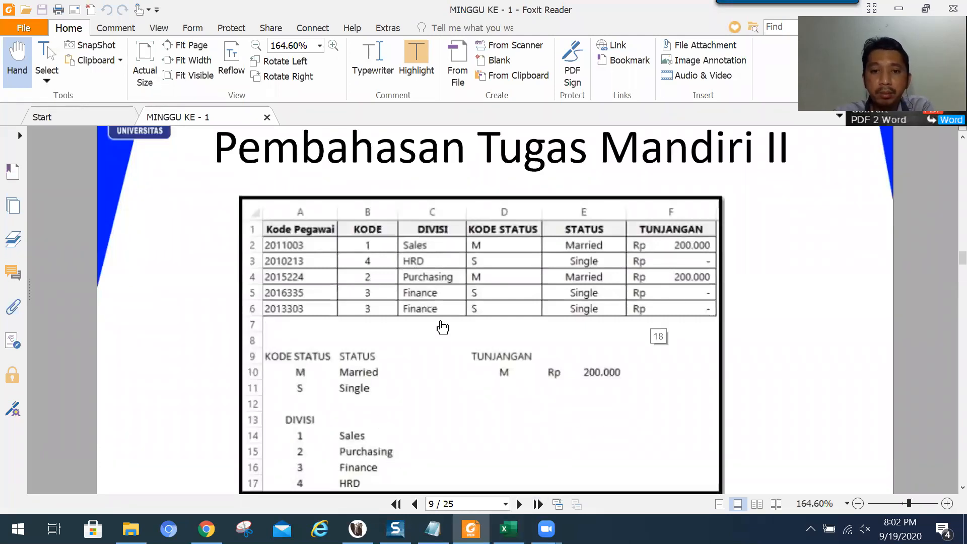
{"action": "left_click", "coordinate": [484, 511]}
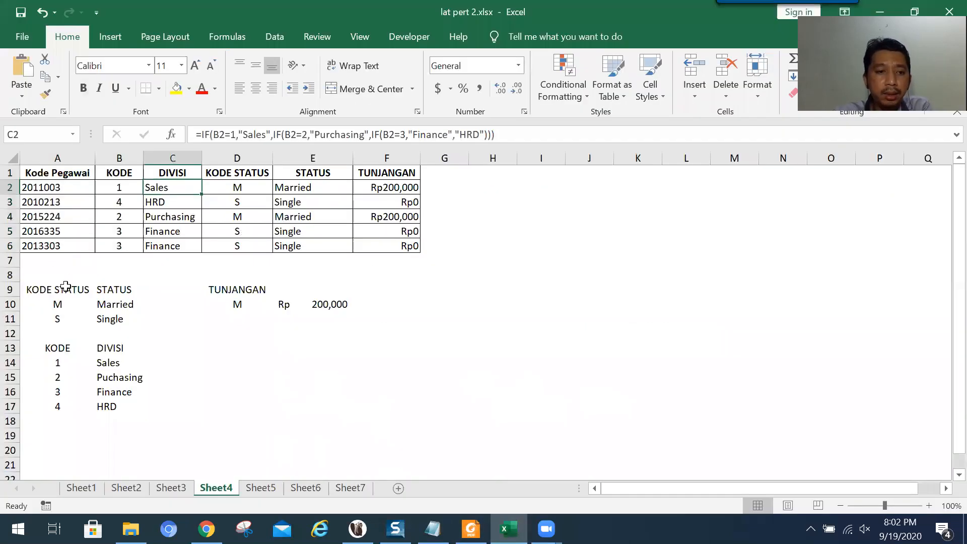
Step: Go through the KODE STATUS reference table in A9:B11, matching M with Married and S with Single
{"action": "left_click", "coordinate": [65, 286]}
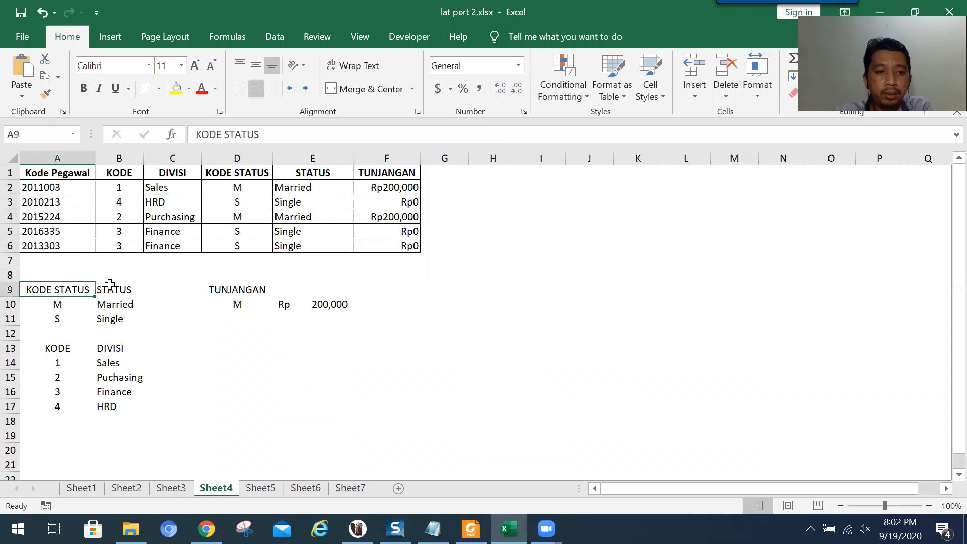
{"action": "left_click", "coordinate": [62, 305]}
{"action": "left_click", "coordinate": [118, 306]}
{"action": "left_click", "coordinate": [60, 319]}
{"action": "left_click", "coordinate": [121, 324]}
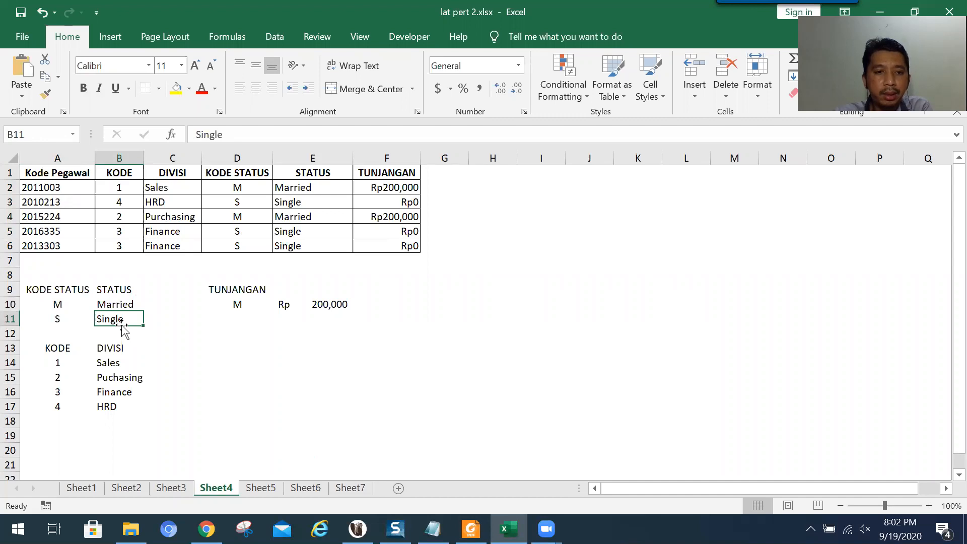
Step: Go through the KODE and DIVISI reference table in A13:B17, pairing codes 1 to 4 with their division names
{"action": "left_click", "coordinate": [48, 350]}
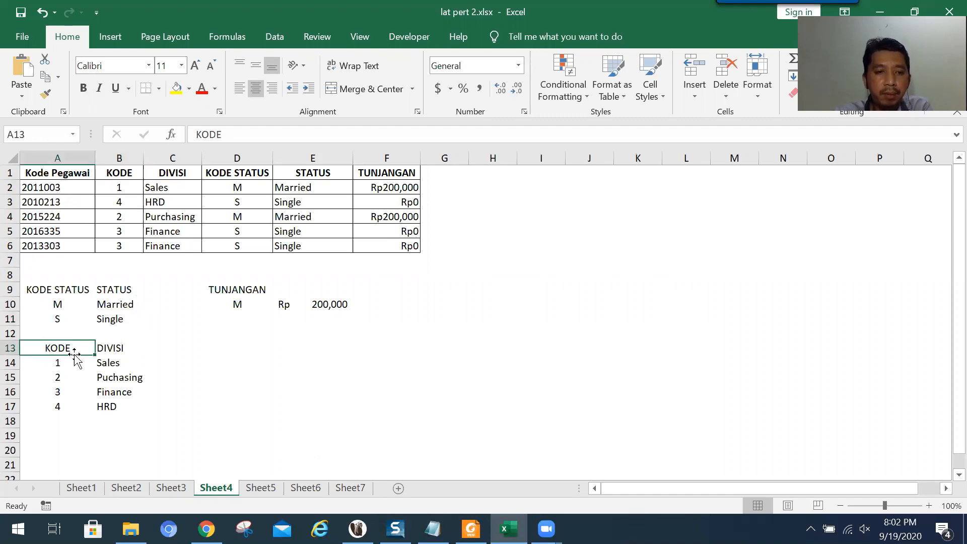
{"action": "left_click", "coordinate": [63, 364]}
{"action": "left_click", "coordinate": [60, 394]}
{"action": "left_click", "coordinate": [61, 405]}
{"action": "left_click", "coordinate": [69, 359]}
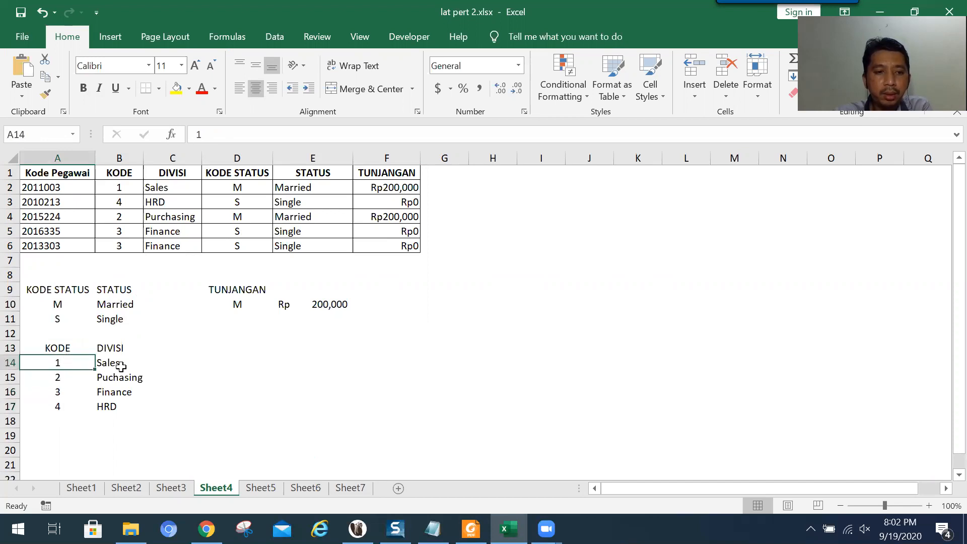
{"action": "key", "text": "Right"}
{"action": "left_click", "coordinate": [57, 383]}
{"action": "left_click", "coordinate": [118, 392]}
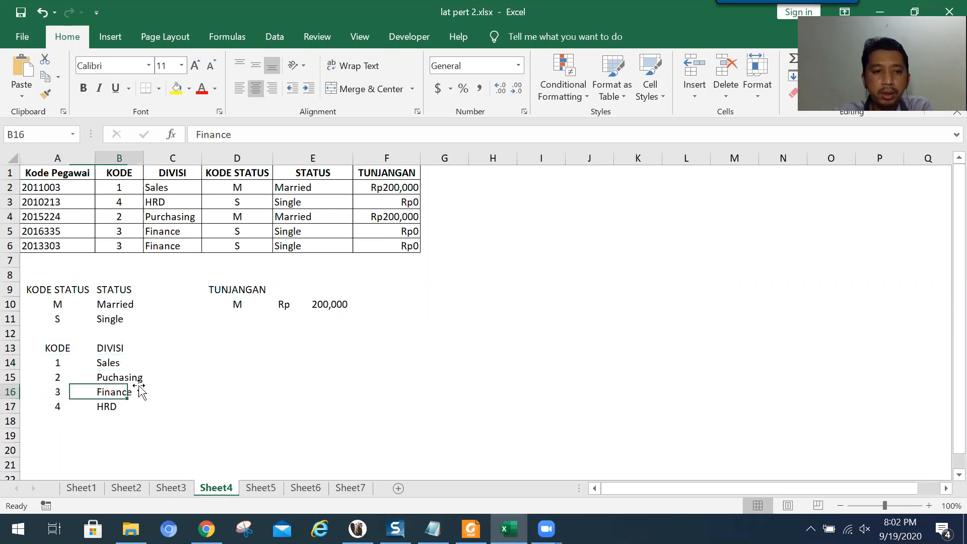
{"action": "left_click", "coordinate": [67, 406]}
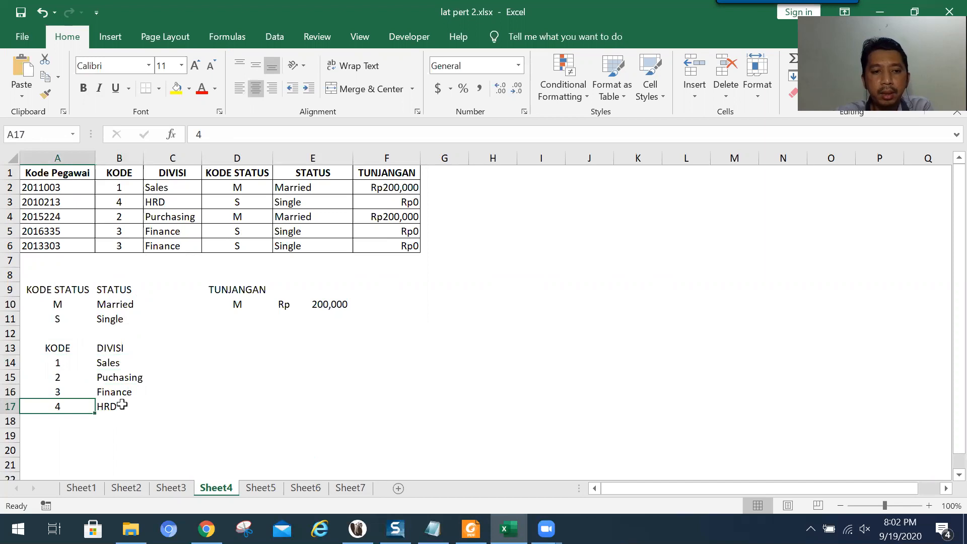
{"action": "left_click", "coordinate": [122, 405]}
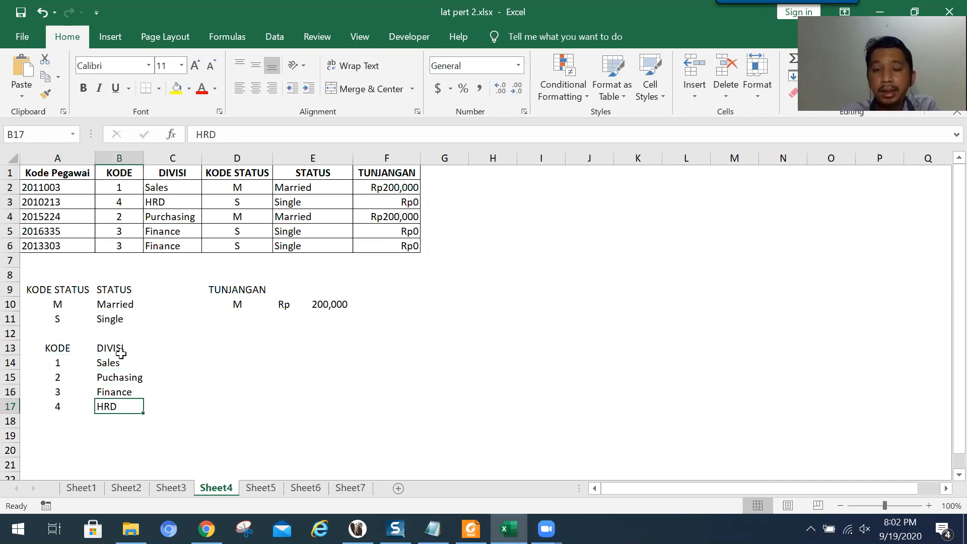
Step: Compare the KODE values in B2 and B3 with their divisions and inspect the DIVISI formulas down C2:C6
{"action": "left_click", "coordinate": [118, 187]}
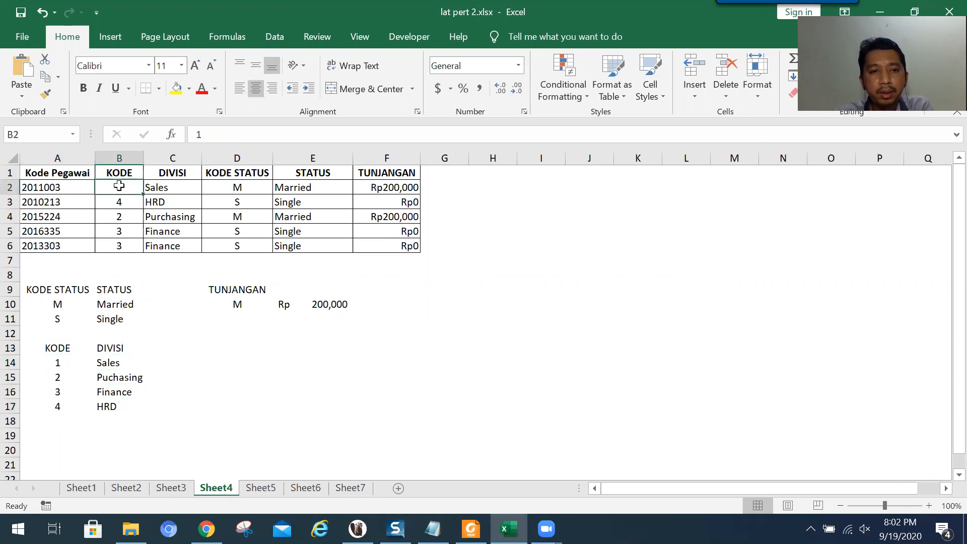
{"action": "left_click", "coordinate": [165, 185]}
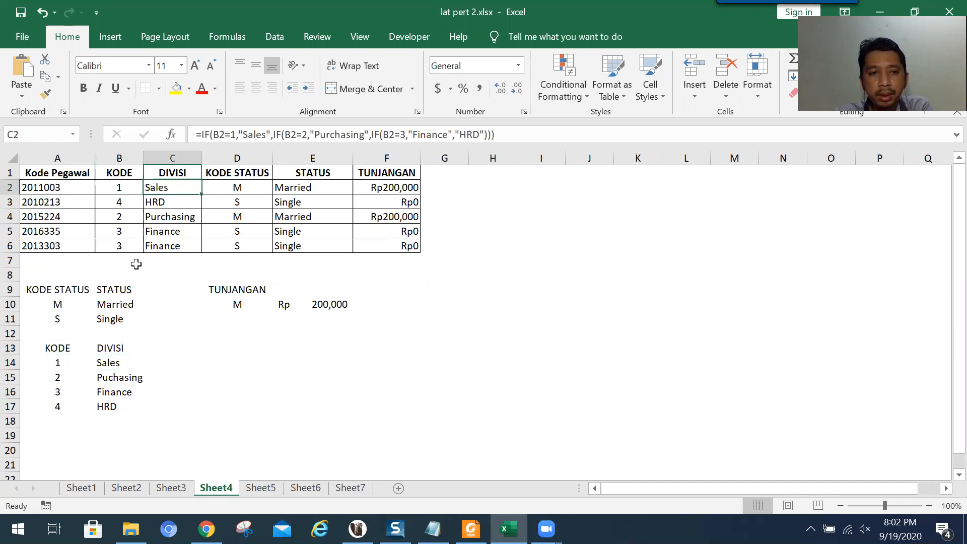
{"action": "left_click", "coordinate": [116, 203]}
{"action": "left_click", "coordinate": [161, 204]}
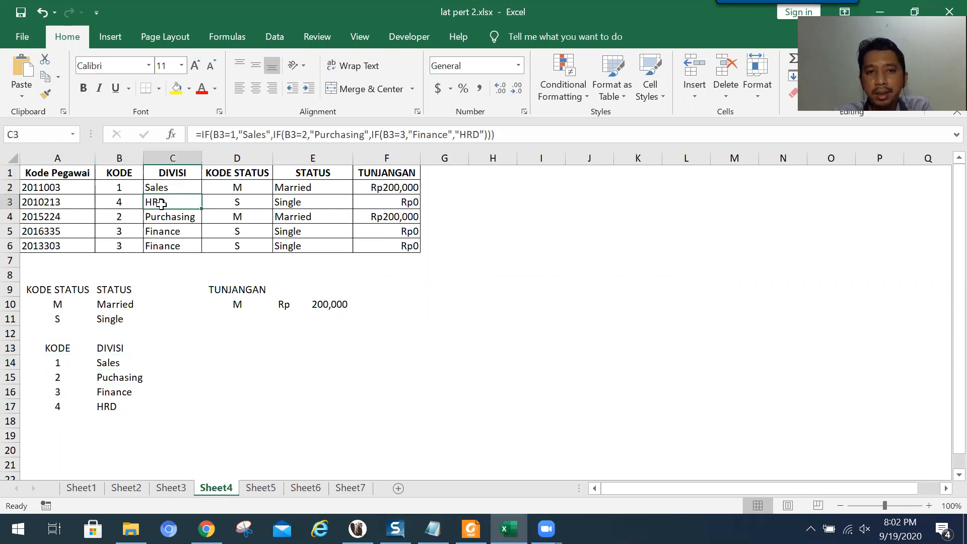
{"action": "left_click", "coordinate": [161, 217]}
{"action": "left_click", "coordinate": [161, 232]}
{"action": "left_click", "coordinate": [163, 246]}
{"action": "left_click", "coordinate": [166, 187]}
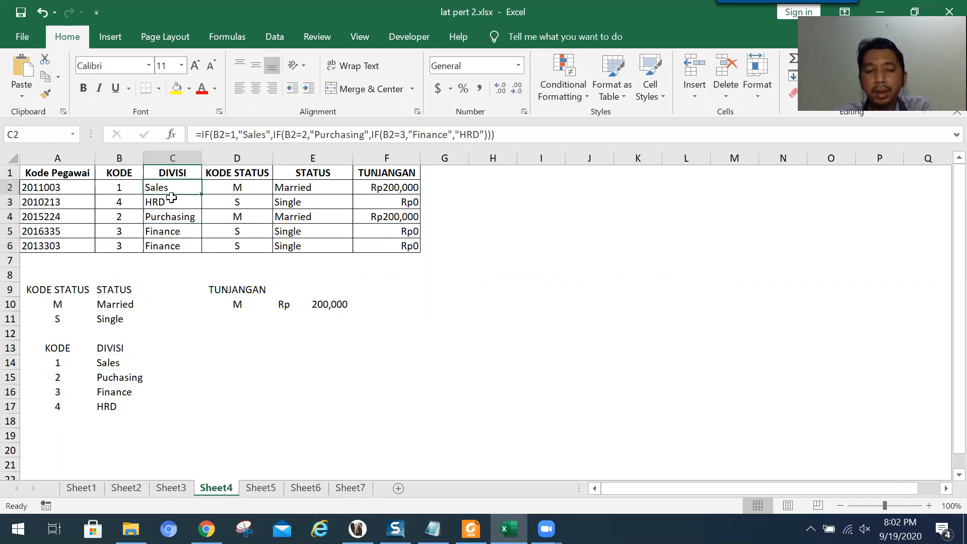
{"action": "left_click", "coordinate": [171, 203]}
{"action": "left_click", "coordinate": [171, 217]}
Step: Examine the Purchasing, Finance and HRD arguments of C2's nested IF formula, and leave the formula unchanged
{"action": "left_click", "coordinate": [172, 187]}
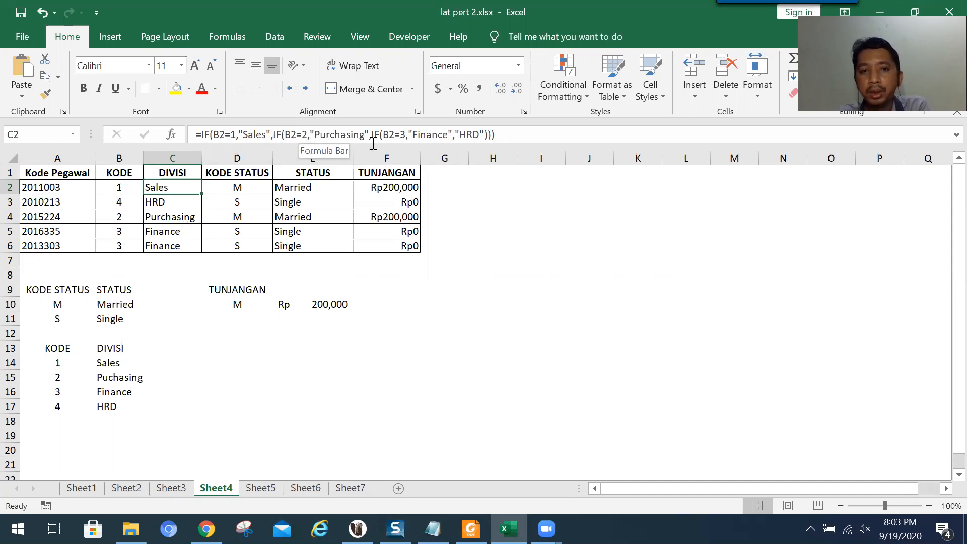
{"action": "left_click_drag", "start_coordinate": [308, 134], "coordinate": [369, 134]}
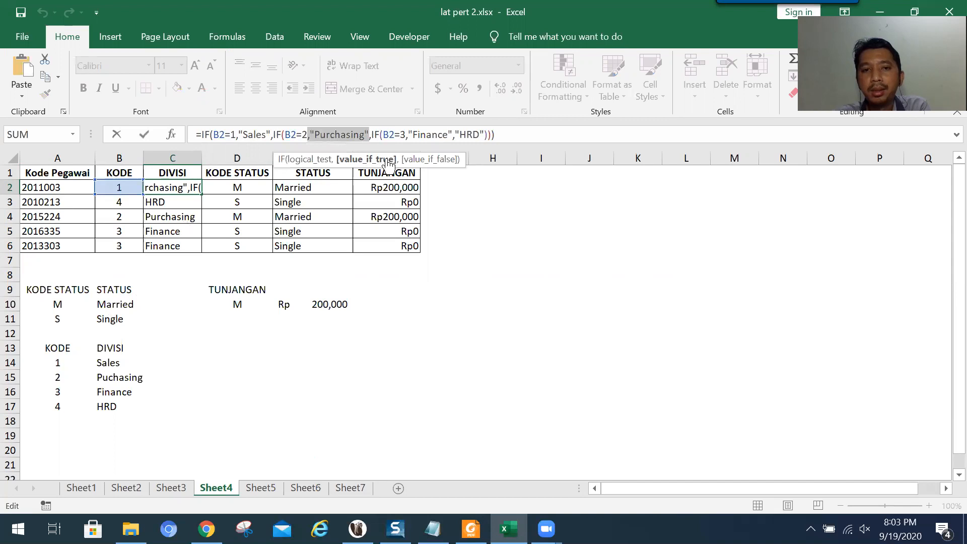
{"action": "left_click", "coordinate": [373, 133]}
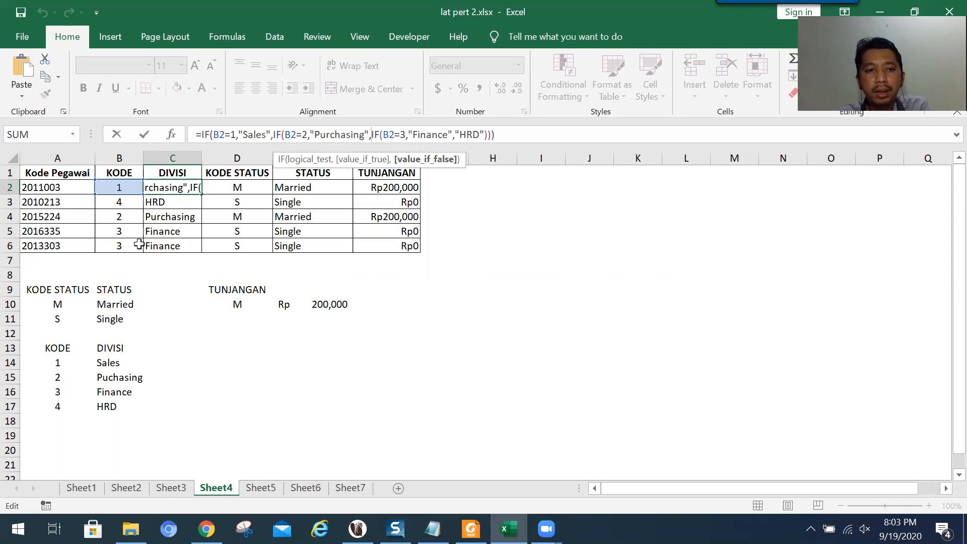
{"action": "left_click_drag", "start_coordinate": [409, 132], "coordinate": [454, 136]}
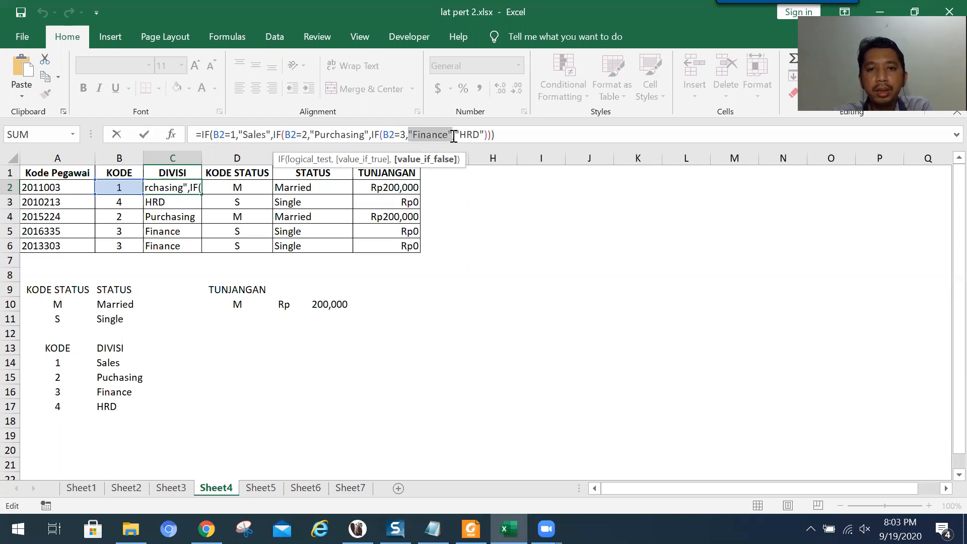
{"action": "left_click", "coordinate": [460, 135]}
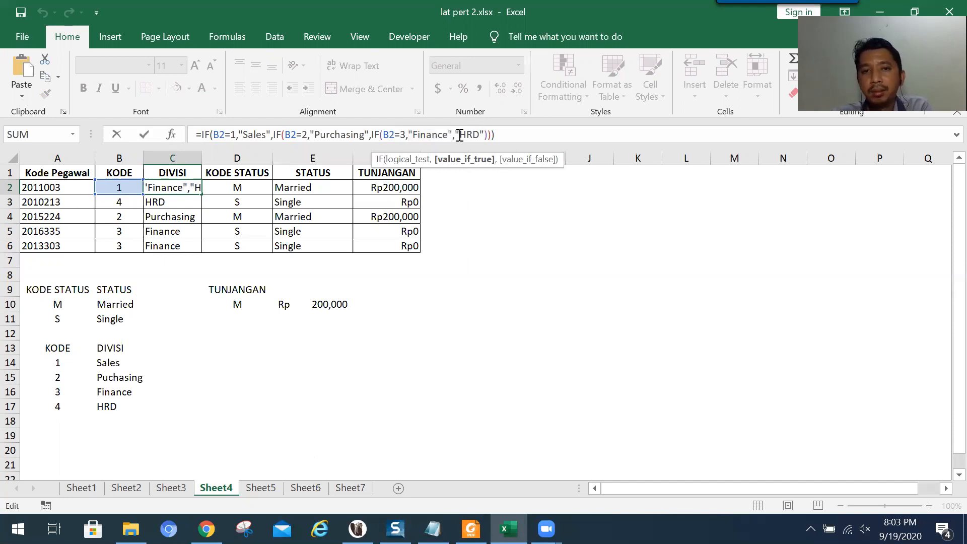
{"action": "left_click", "coordinate": [456, 135]}
{"action": "left_click_drag", "start_coordinate": [462, 135], "coordinate": [479, 137]}
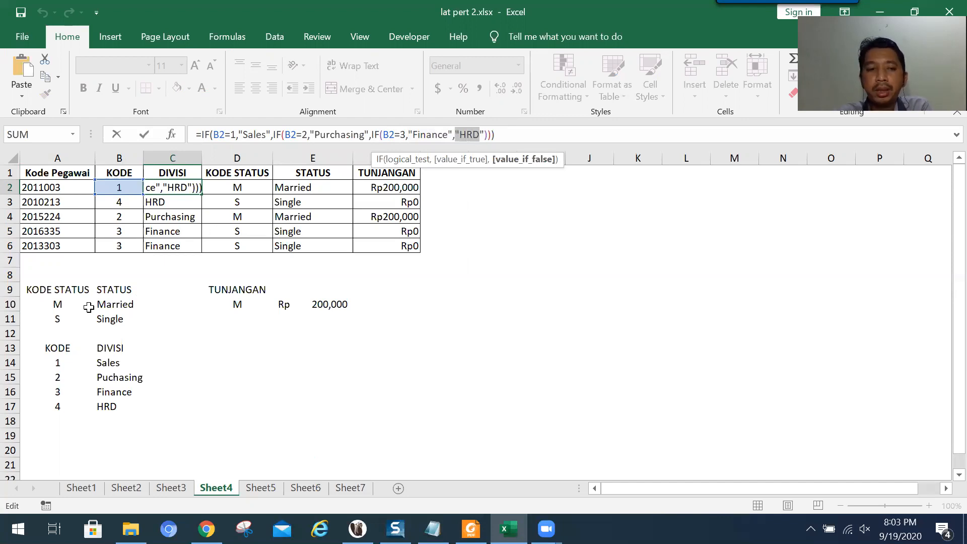
{"action": "left_click", "coordinate": [47, 362]}
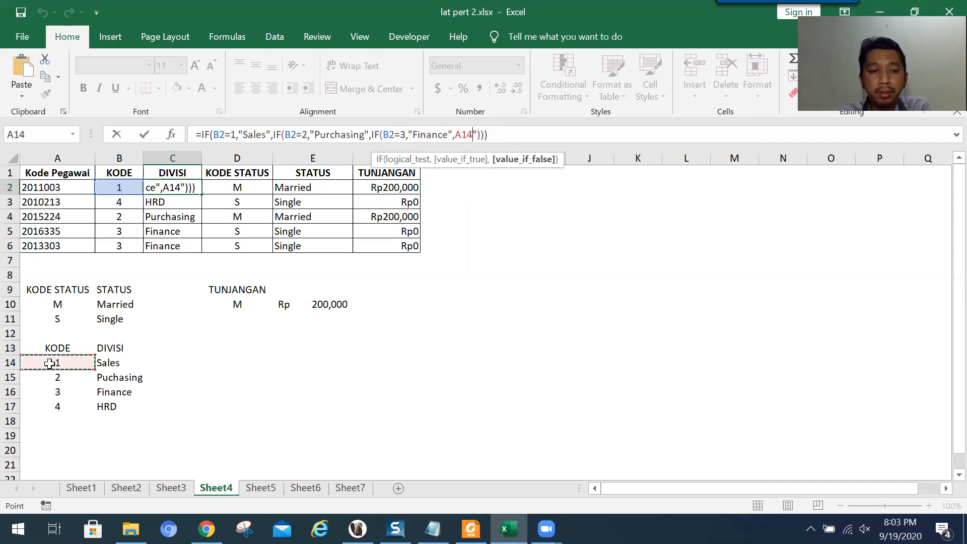
{"action": "key", "text": "Escape"}
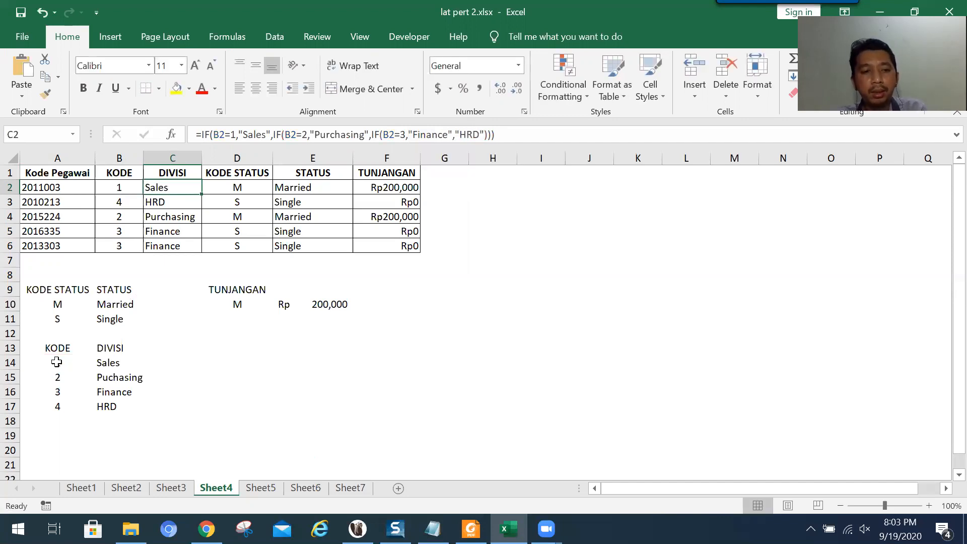
Step: Highlight the codes in A14:A17 and the full code table A14:B17 to relate them to the formula in C2
{"action": "left_click", "coordinate": [55, 377]}
{"action": "left_click", "coordinate": [57, 393]}
{"action": "left_click", "coordinate": [56, 405]}
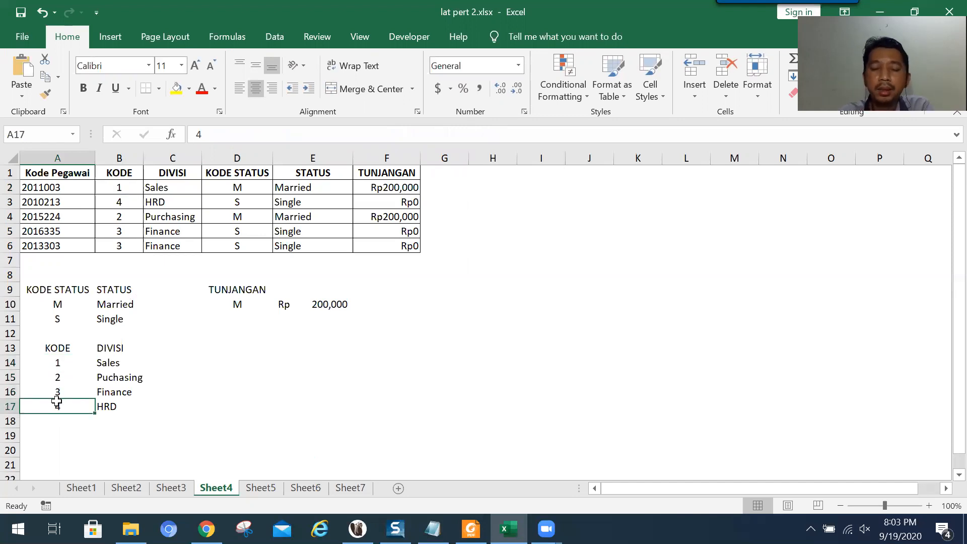
{"action": "left_click_drag", "start_coordinate": [59, 362], "coordinate": [61, 399]}
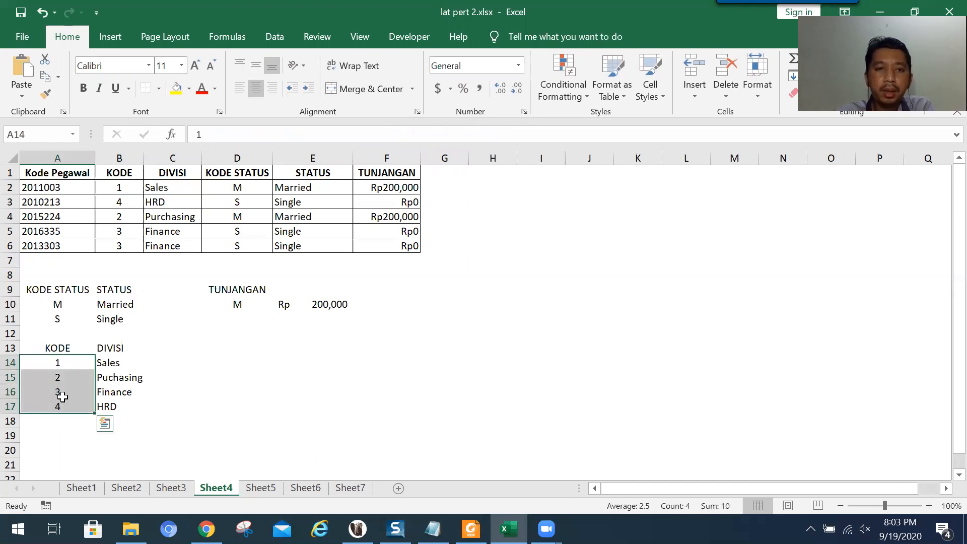
{"action": "left_click", "coordinate": [173, 191]}
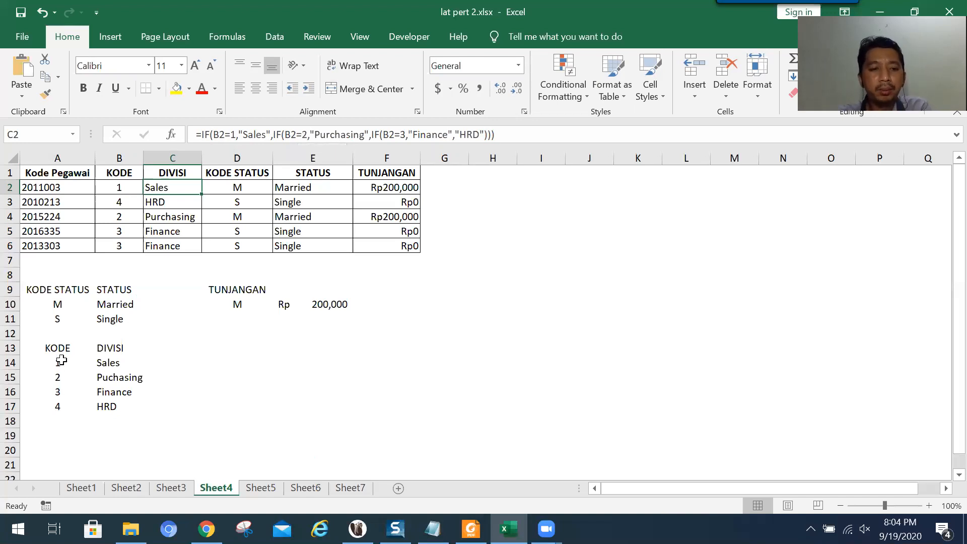
{"action": "left_click_drag", "start_coordinate": [61, 364], "coordinate": [108, 406]}
Step: Trace C2's nested IF formula from the B2=1 condition through the HRD argument to its closing parentheses
{"action": "left_click", "coordinate": [174, 189]}
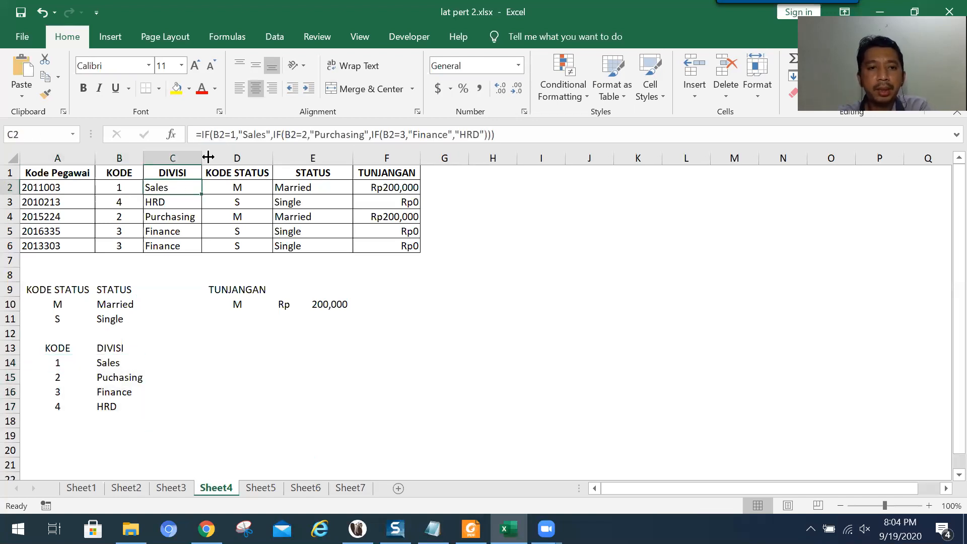
{"action": "left_click", "coordinate": [210, 134]}
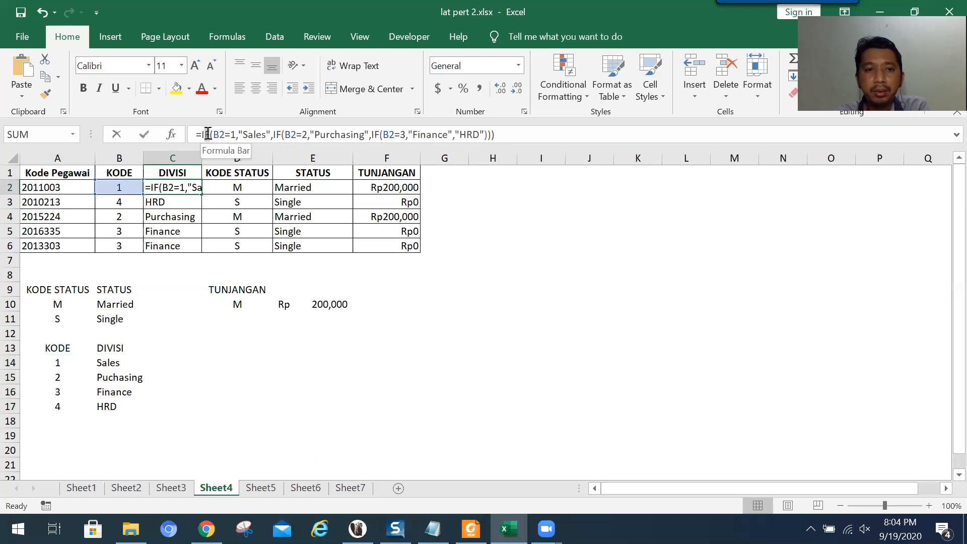
{"action": "left_click_drag", "start_coordinate": [217, 136], "coordinate": [481, 137]}
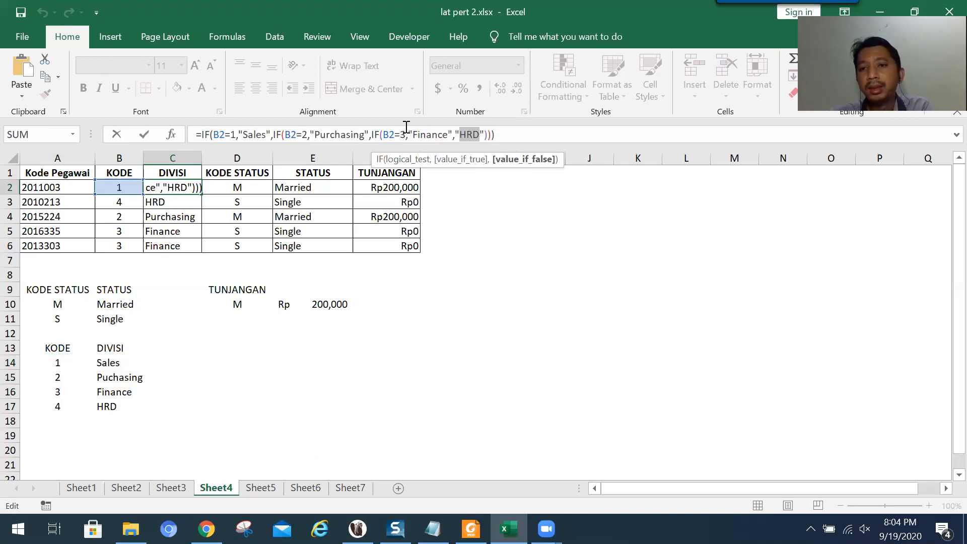
{"action": "left_click", "coordinate": [473, 135]}
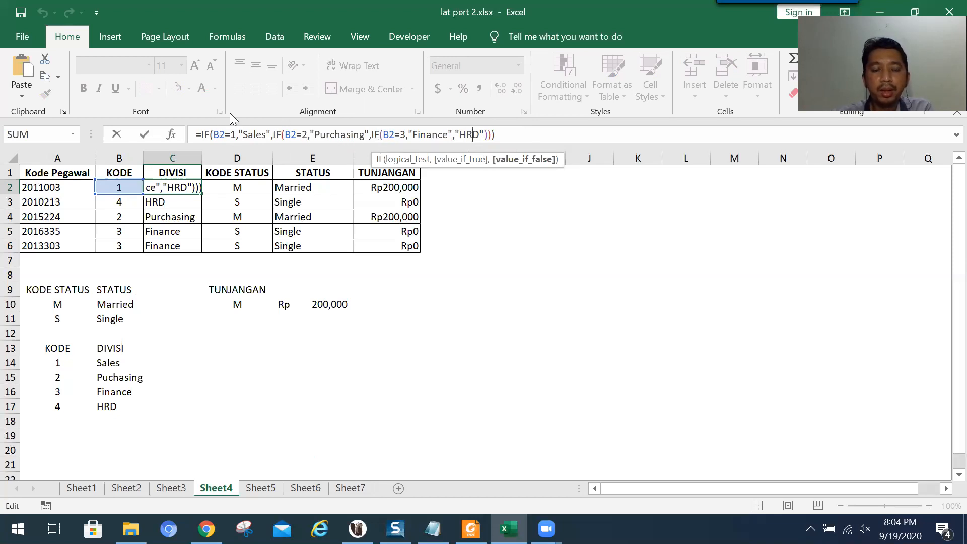
{"action": "left_click", "coordinate": [510, 135]}
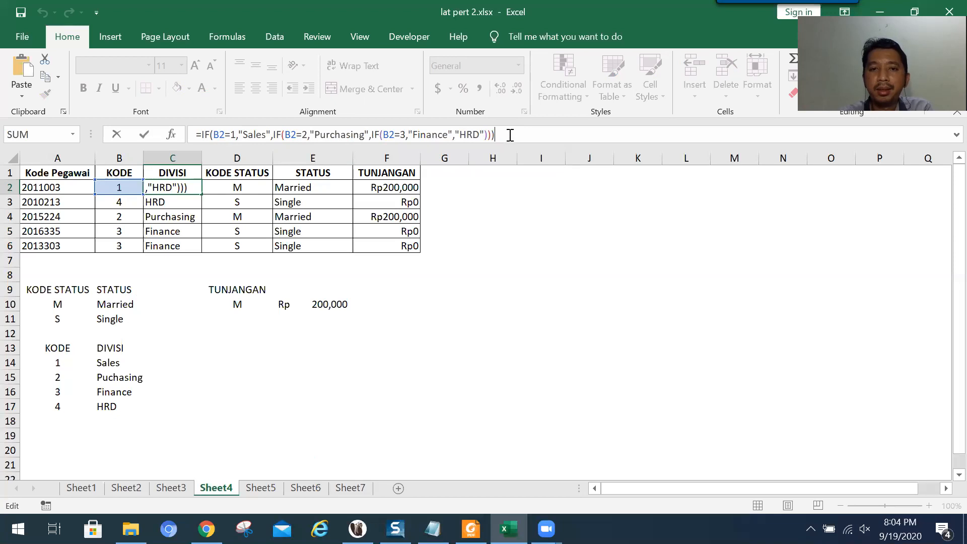
{"action": "key", "text": "Return"}
Step: Check the DIVISI formulas row by row from C2 to C6
{"action": "left_click", "coordinate": [175, 189]}
{"action": "left_click", "coordinate": [176, 201]}
{"action": "left_click", "coordinate": [175, 218]}
{"action": "left_click", "coordinate": [179, 201]}
{"action": "left_click", "coordinate": [185, 187]}
{"action": "left_click", "coordinate": [185, 202]}
{"action": "left_click", "coordinate": [179, 217]}
{"action": "left_click", "coordinate": [180, 231]}
{"action": "left_click", "coordinate": [179, 245]}
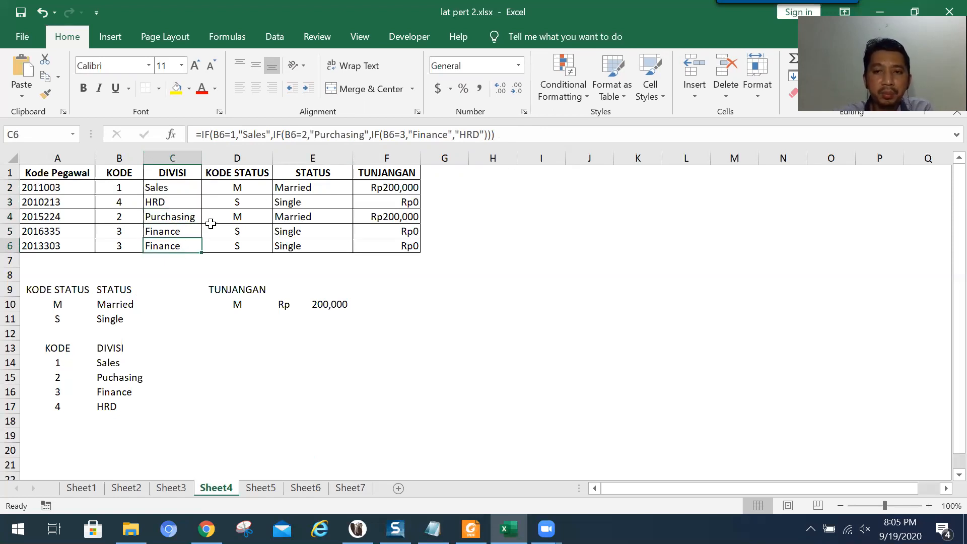
Step: Compare E2's STATUS formula with the KODE STATUS reference table in A10:B11, and view the TUNJANGAN formula in F2
{"action": "left_click", "coordinate": [309, 188]}
{"action": "left_click_drag", "start_coordinate": [48, 304], "coordinate": [121, 316]}
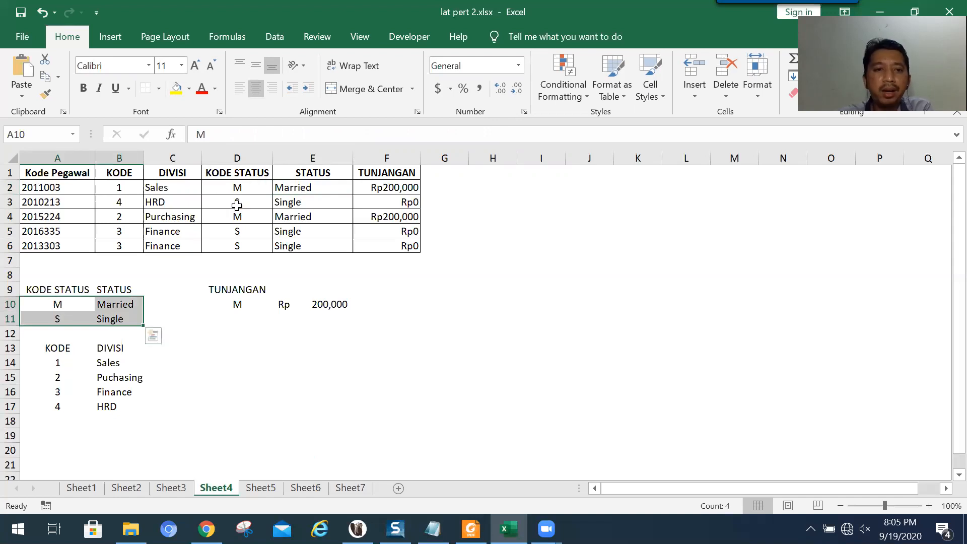
{"action": "left_click", "coordinate": [314, 188]}
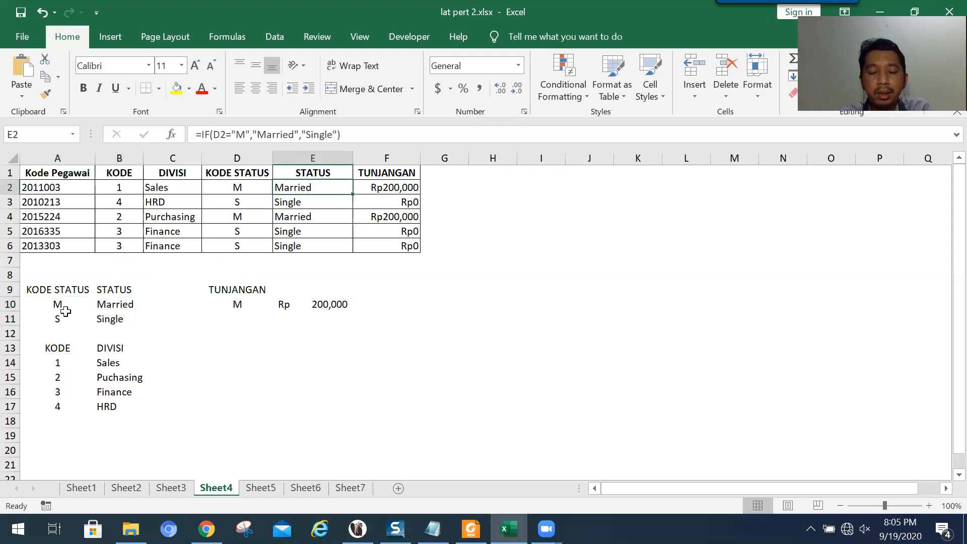
{"action": "left_click_drag", "start_coordinate": [55, 301], "coordinate": [107, 318]}
{"action": "left_click", "coordinate": [295, 193]}
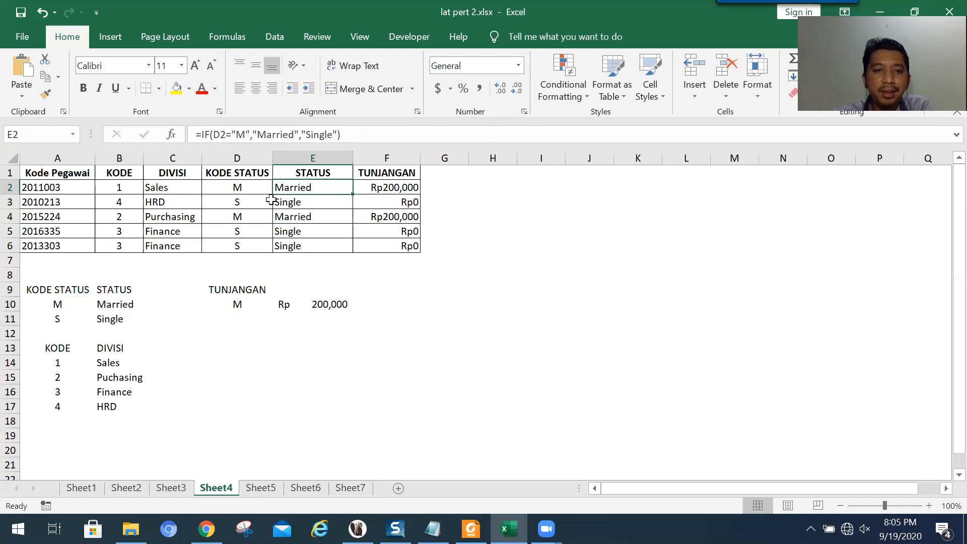
{"action": "left_click", "coordinate": [392, 189]}
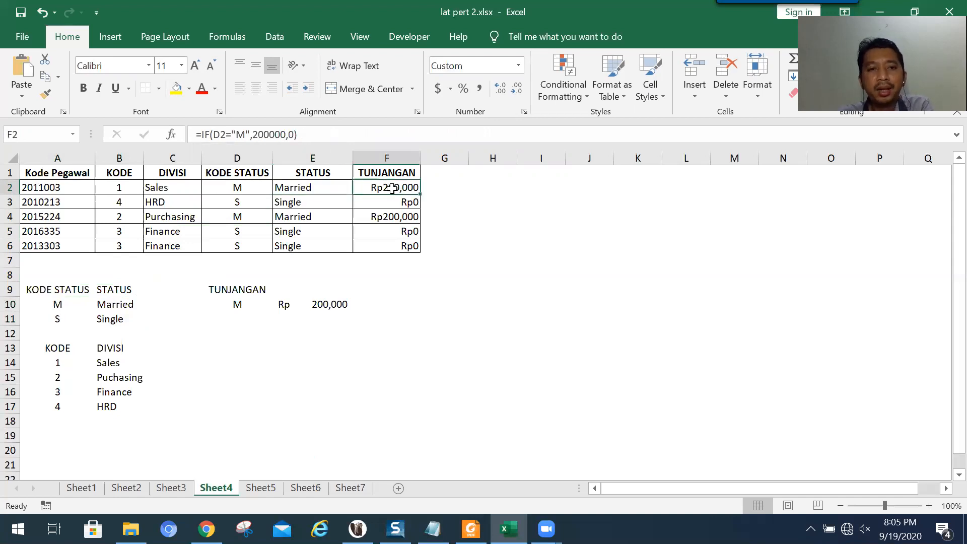
Step: Check the TUNJANGAN reference in D10:E10 against the PDF and enter code S in D11
{"action": "left_click", "coordinate": [235, 304]}
{"action": "left_click_drag", "start_coordinate": [296, 305], "coordinate": [324, 305]}
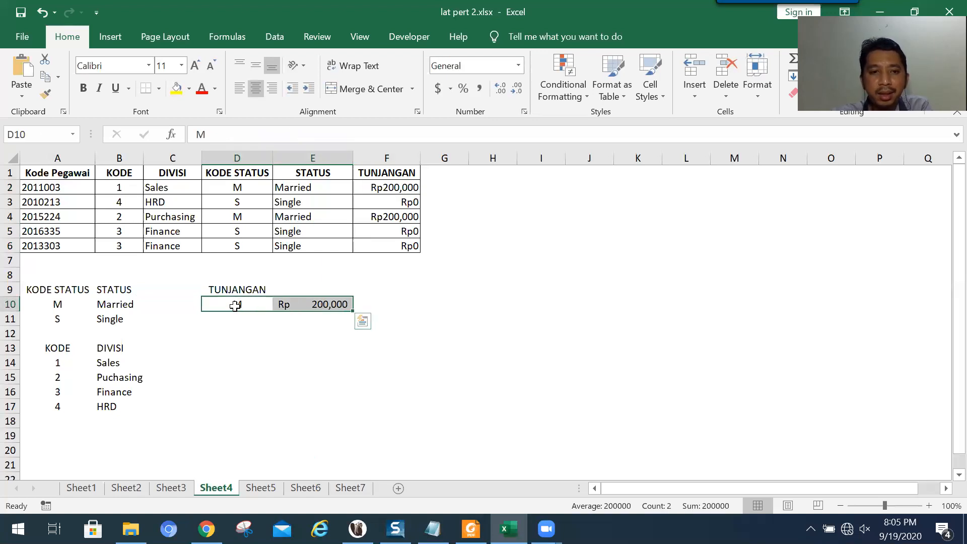
{"action": "left_click", "coordinate": [233, 315]}
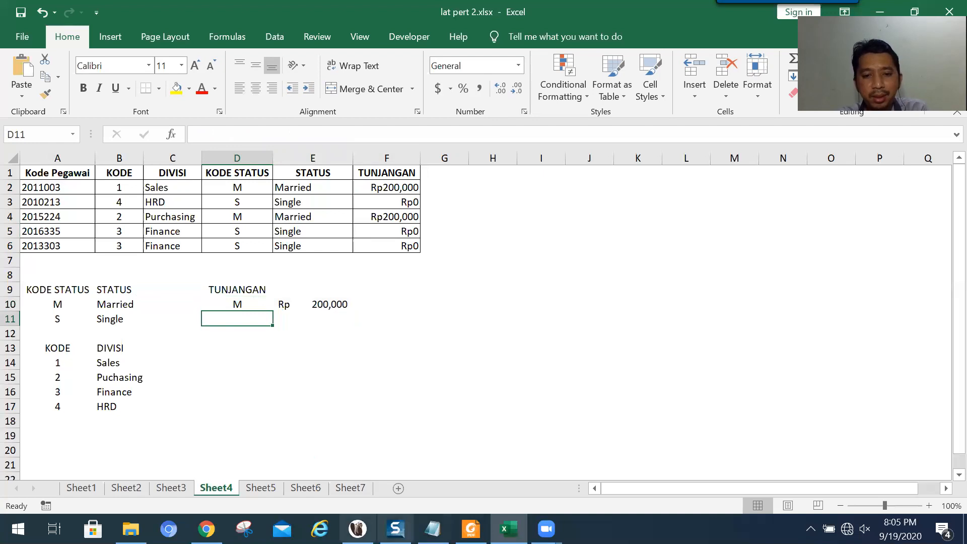
{"action": "left_click", "coordinate": [470, 529]}
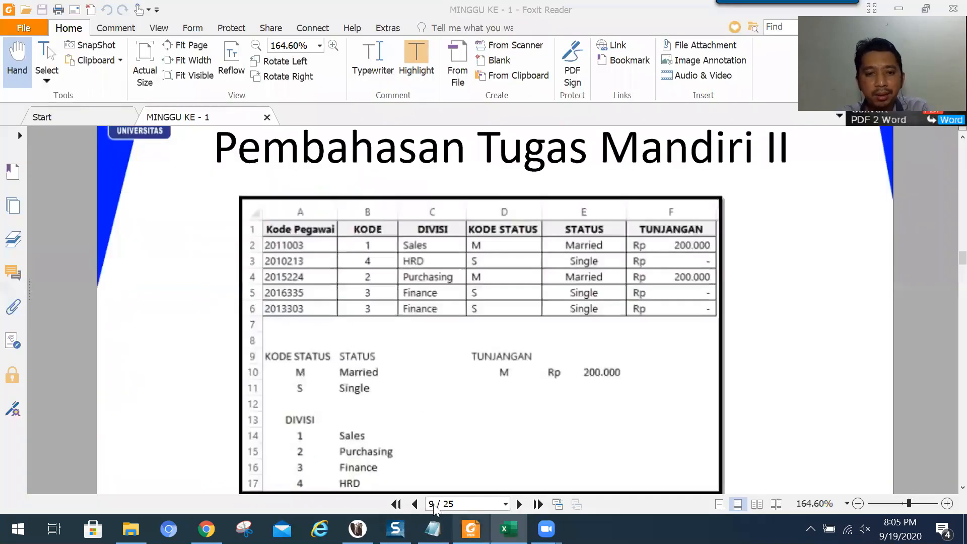
{"action": "left_click", "coordinate": [508, 529]}
{"action": "type", "text": "S"}
{"action": "key", "text": "Tab"}
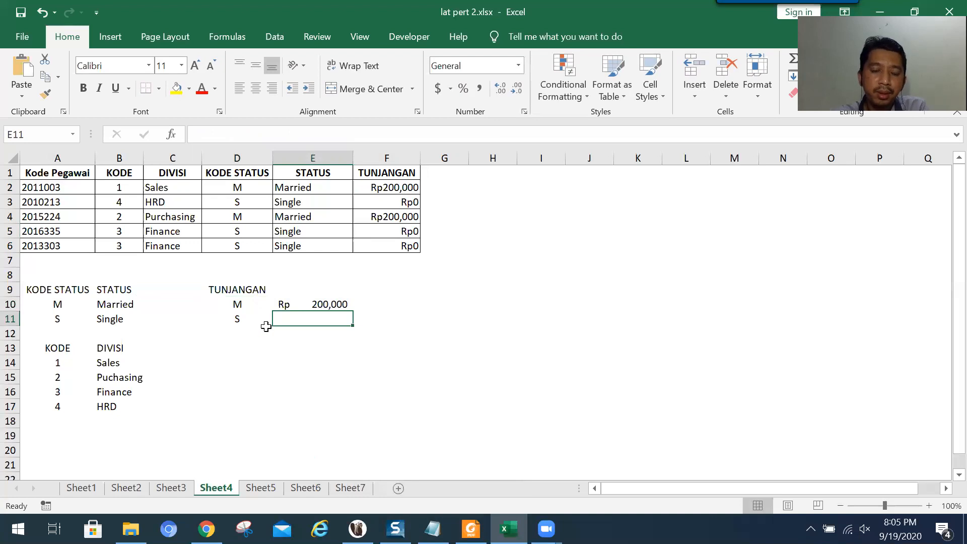
Step: Replace the header in D9 with KODE STATUS and enter the header TUNJANGAN in E9
{"action": "left_click", "coordinate": [253, 290]}
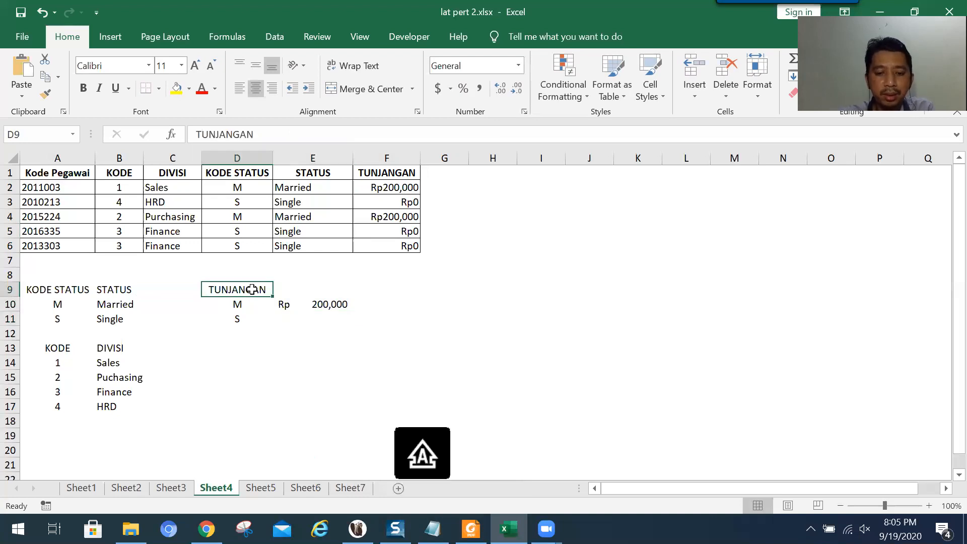
{"action": "type", "text": "OK"}
{"action": "key", "text": "BackSpace"}
{"action": "key", "text": "BackSpace"}
{"action": "type", "text": "KODE"}
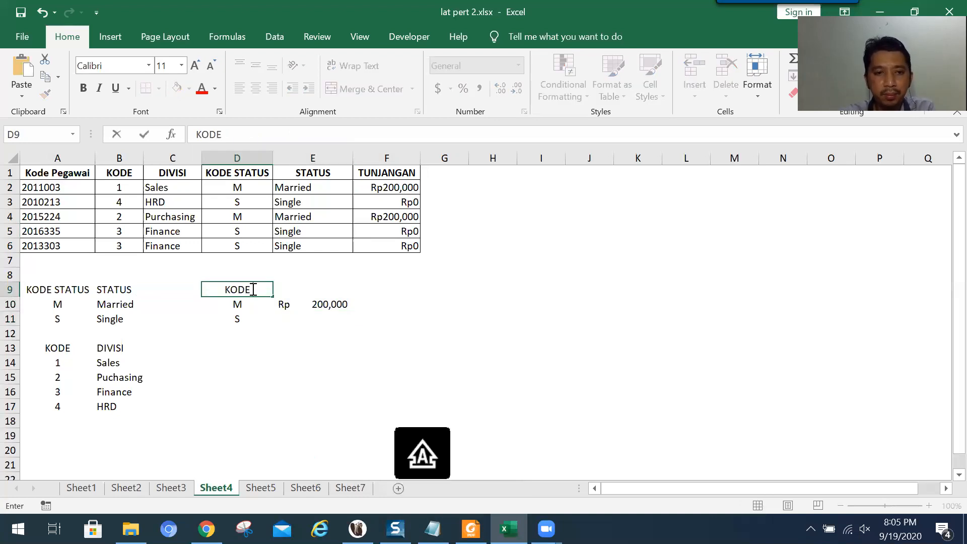
{"action": "type", "text": " STATUS"}
{"action": "key", "text": "Tab"}
{"action": "type", "text": "TU"}
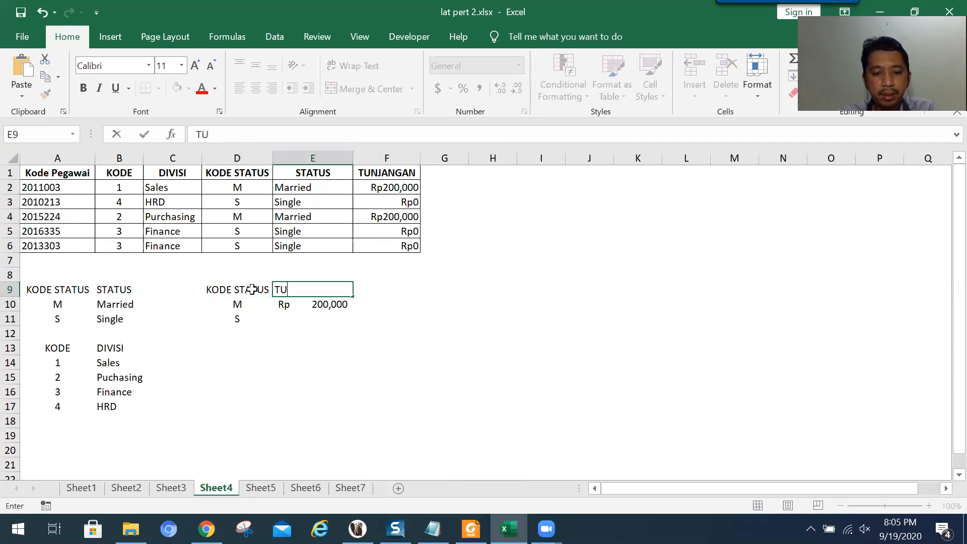
{"action": "type", "text": "NJANGAN"}
{"action": "key", "text": "Return"}
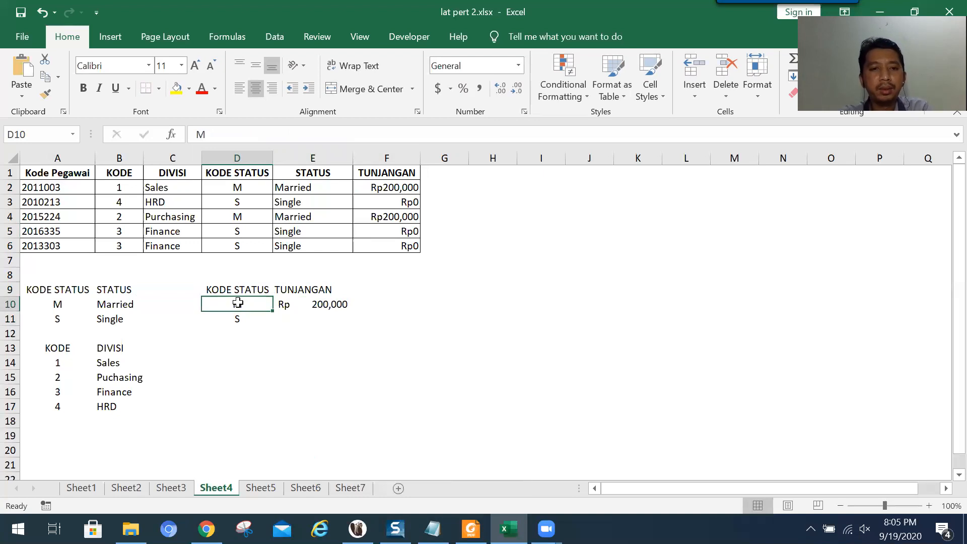
Step: Review the allowance for code M against F2, and enter 0 in E11 as the allowance for code S
{"action": "left_click", "coordinate": [319, 302]}
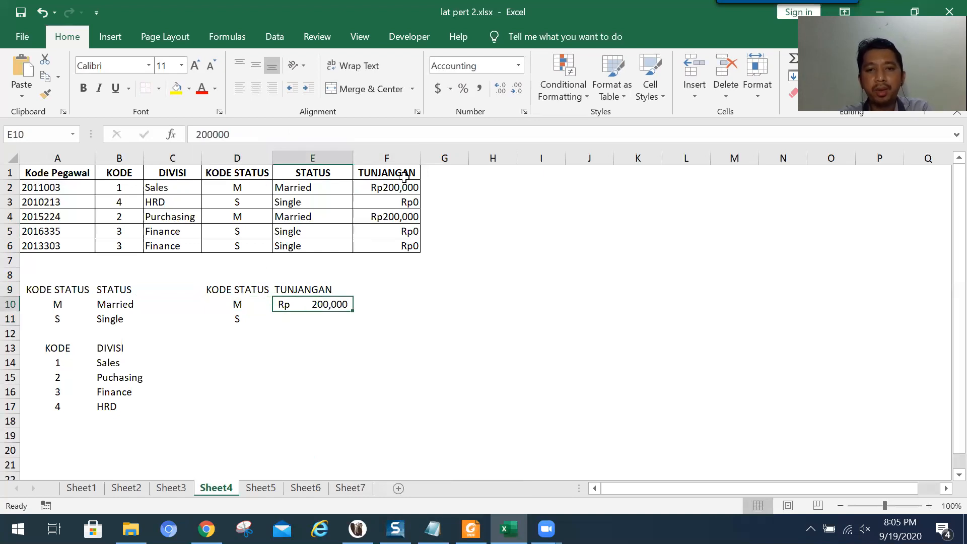
{"action": "left_click", "coordinate": [395, 190]}
{"action": "left_click", "coordinate": [247, 322]}
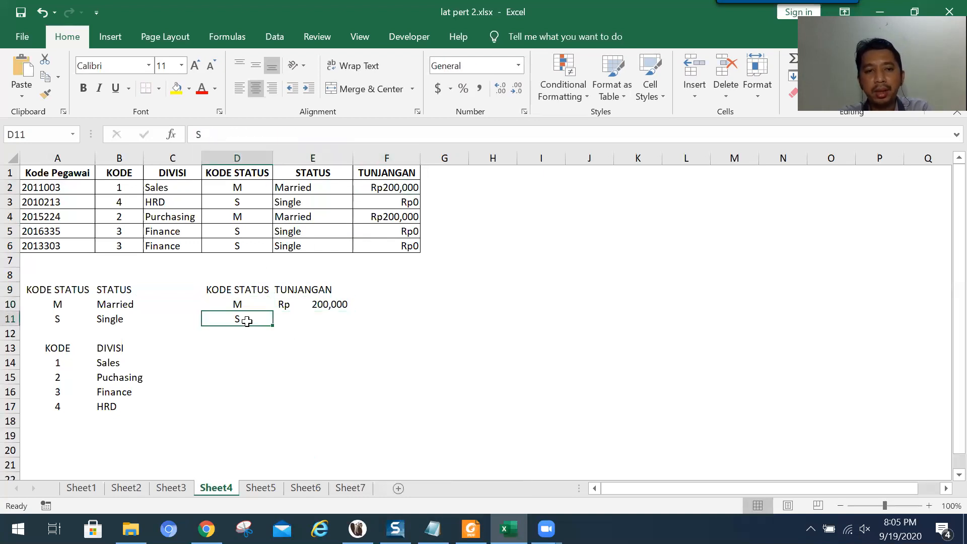
{"action": "left_click", "coordinate": [308, 325]}
{"action": "type", "text": "0"}
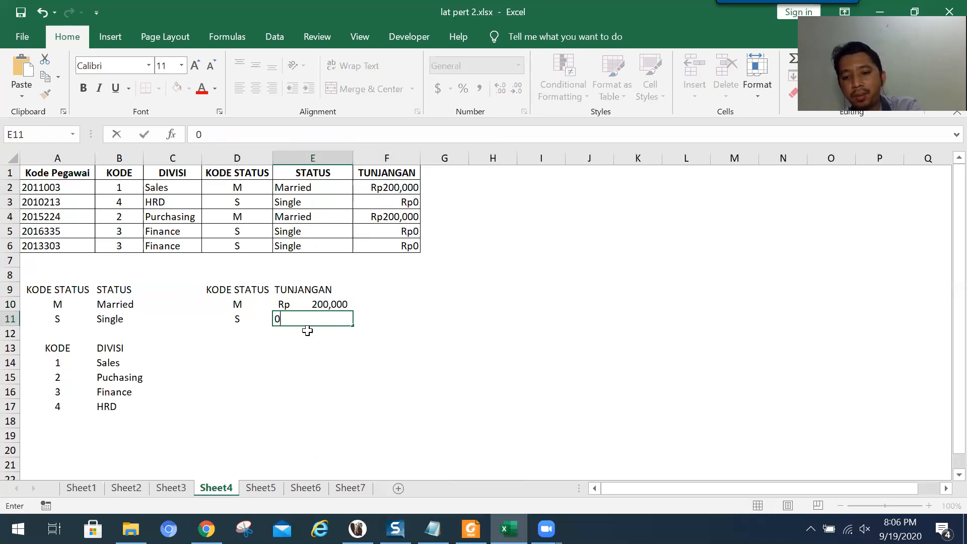
{"action": "key", "text": "Return"}
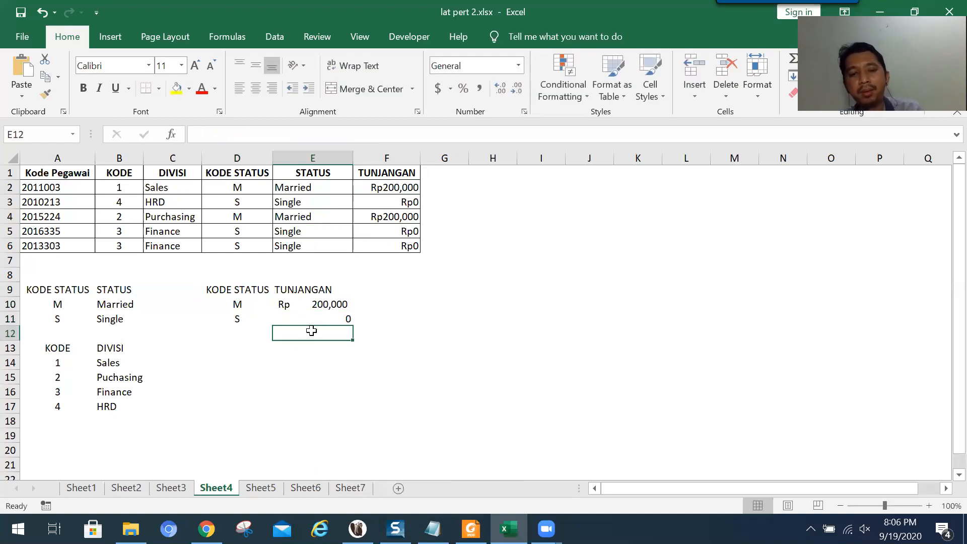
Step: Compare the KODE STATUS tables at A9:B11 and D9:E11 with the TUNJANGAN formula in F2
{"action": "left_click", "coordinate": [308, 300]}
{"action": "left_click_drag", "start_coordinate": [78, 284], "coordinate": [97, 312]}
{"action": "left_click", "coordinate": [105, 286]}
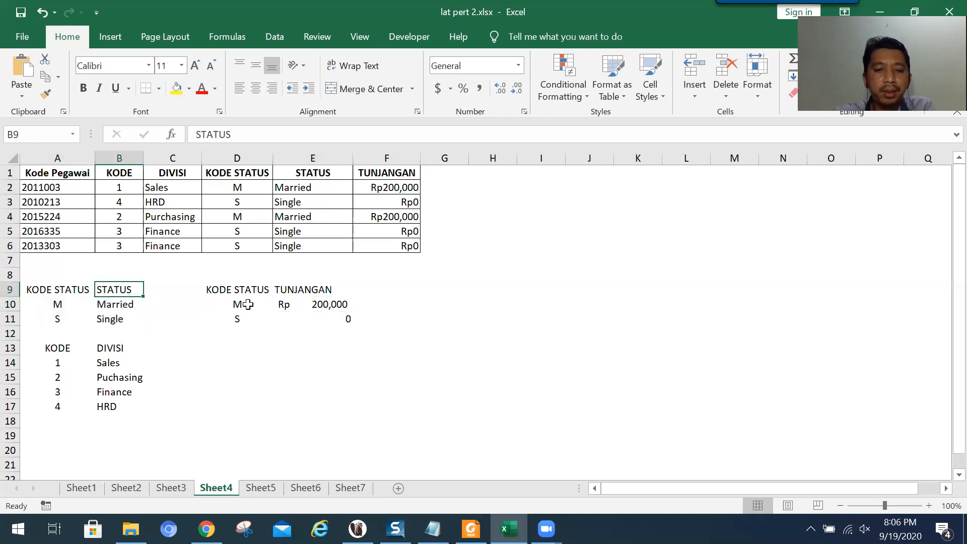
{"action": "left_click_drag", "start_coordinate": [243, 293], "coordinate": [248, 301]}
{"action": "left_click", "coordinate": [308, 305]}
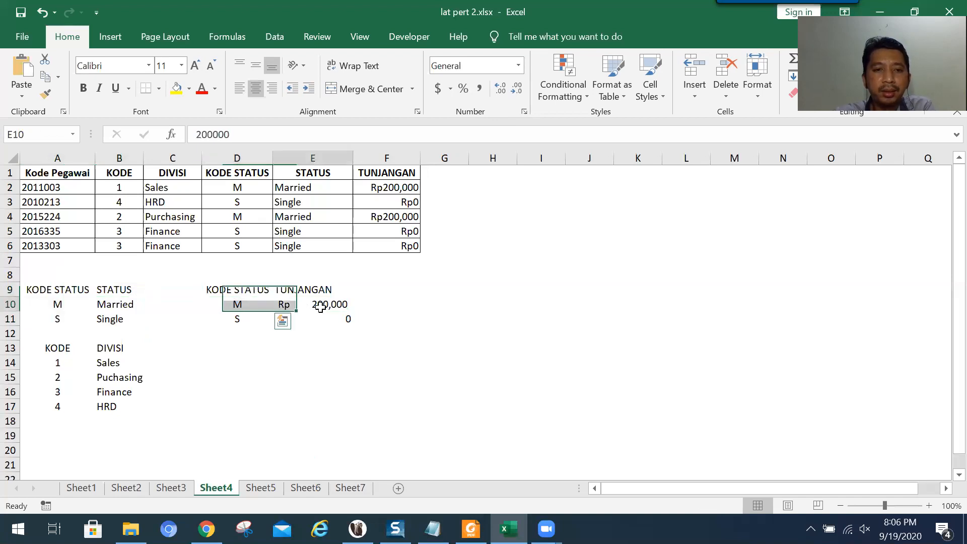
{"action": "left_click", "coordinate": [406, 187]}
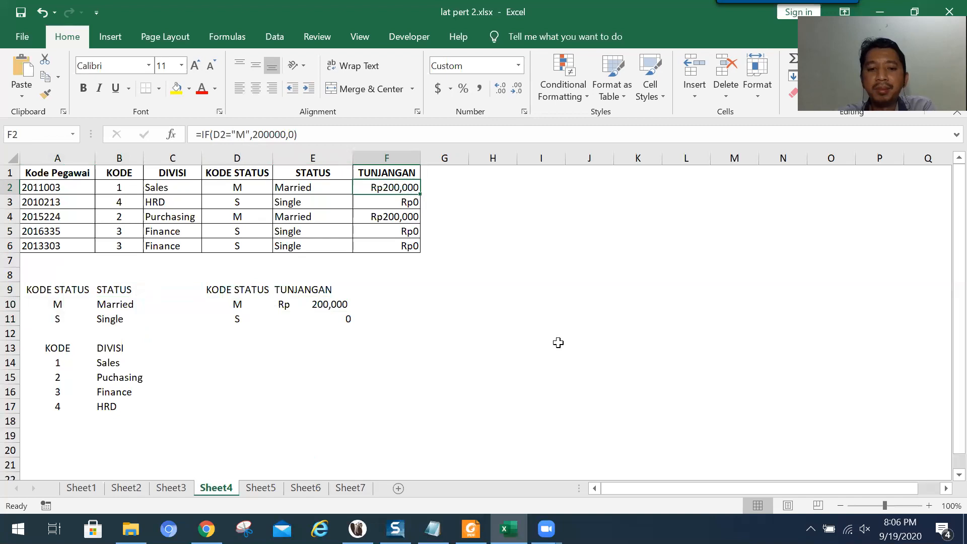
Step: Switch to the PDF in Foxit Reader and view the Latihan Soal exercise on page 10 with its IF formulas
{"action": "left_click", "coordinate": [471, 528]}
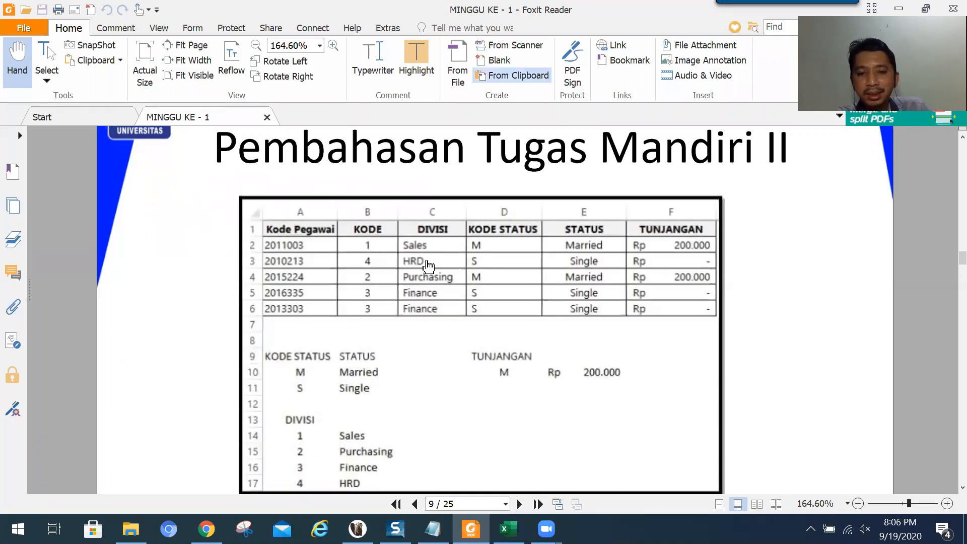
{"action": "left_click", "coordinate": [514, 505]}
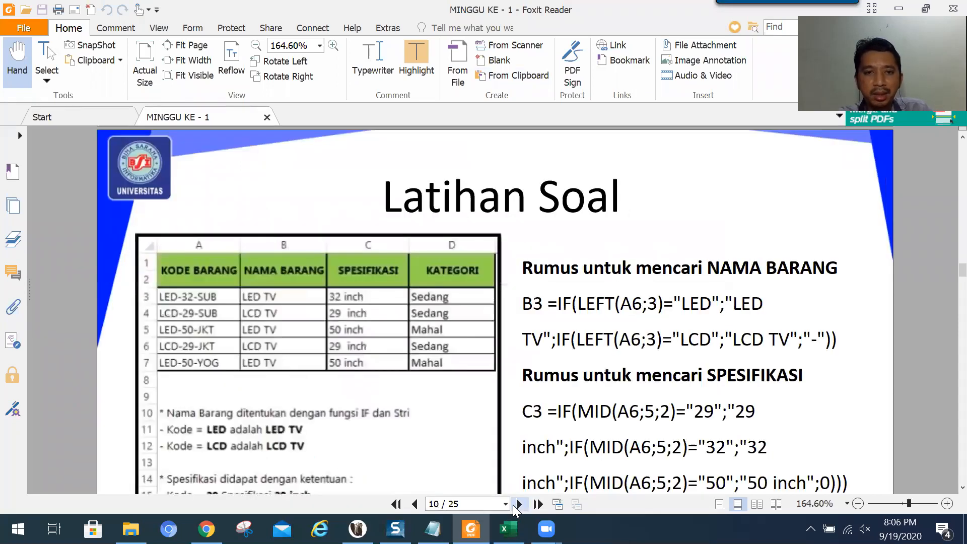
{"action": "scroll", "coordinate": [544, 381], "scroll_direction": "down", "scroll_amount": 1}
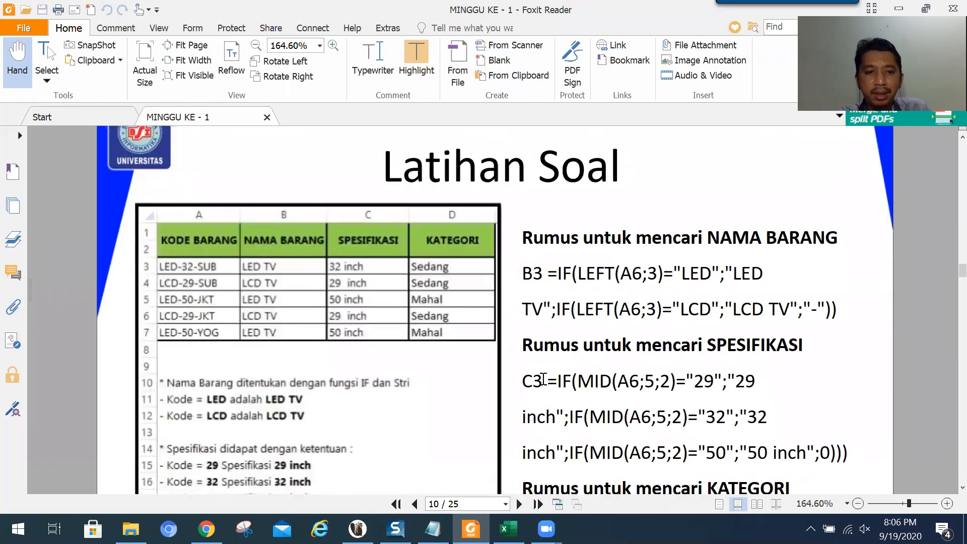
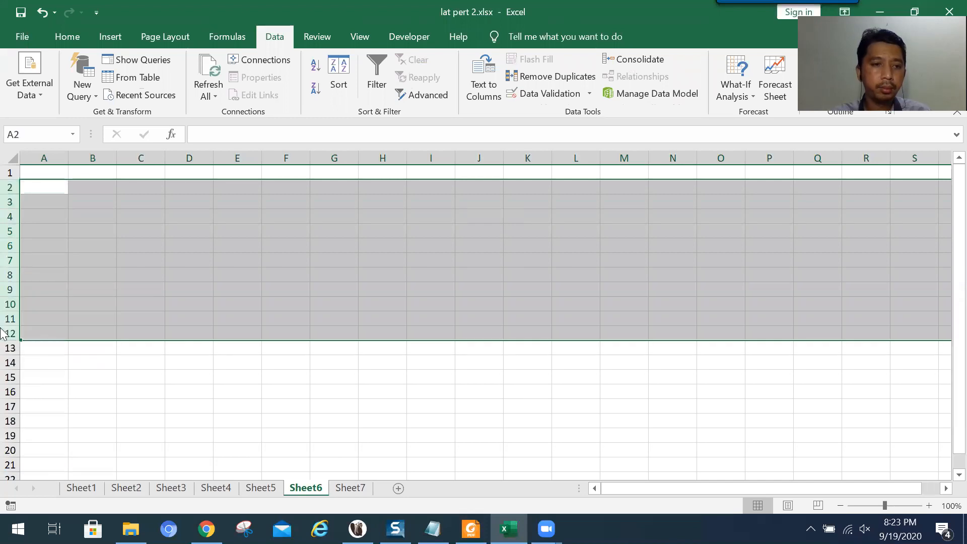
Step: Select A1:A5 on Sheet6 as the cells to validate, comparing the Data Validation command with the PDF's instructions
{"action": "left_click", "coordinate": [63, 222]}
{"action": "left_click", "coordinate": [109, 272]}
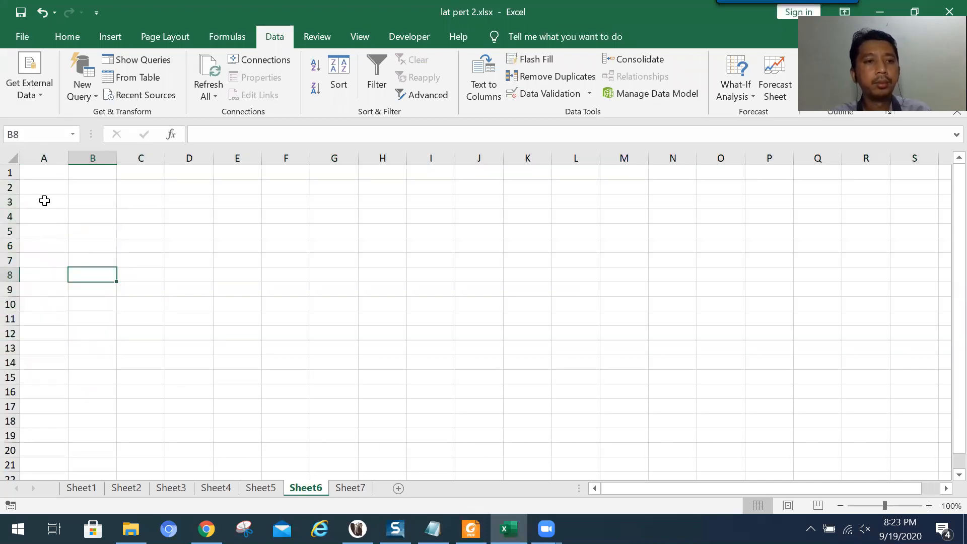
{"action": "left_click_drag", "start_coordinate": [43, 174], "coordinate": [39, 238]}
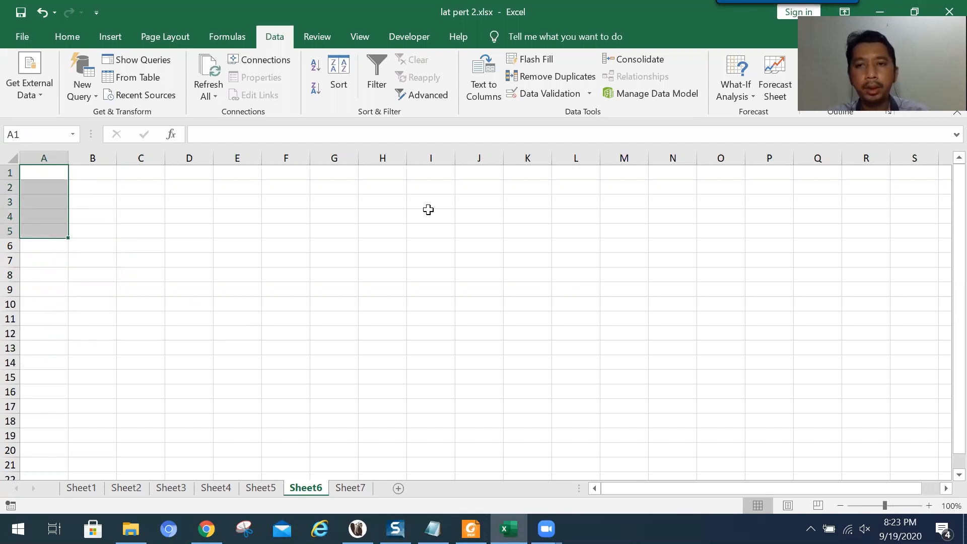
{"action": "key", "text": "alt+Tab"}
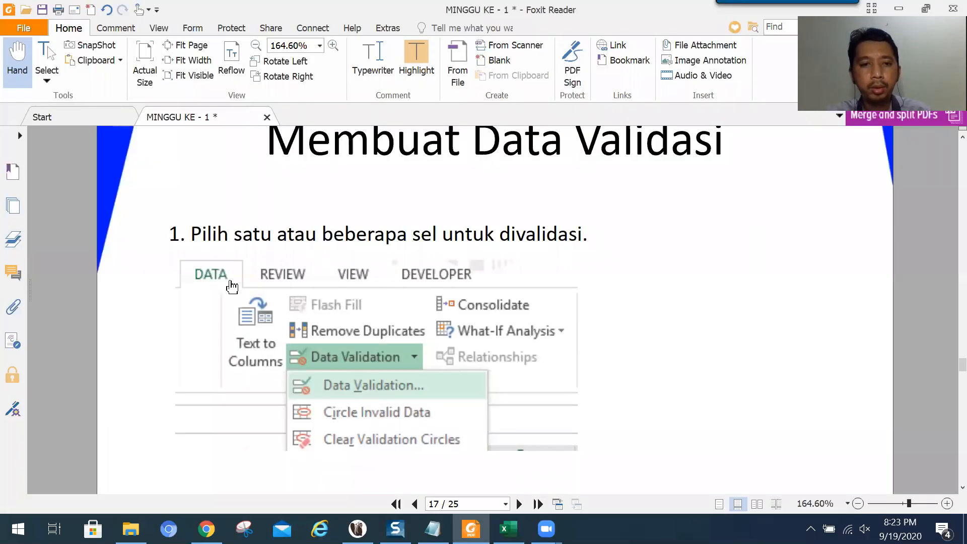
{"action": "key", "text": "alt+Tab"}
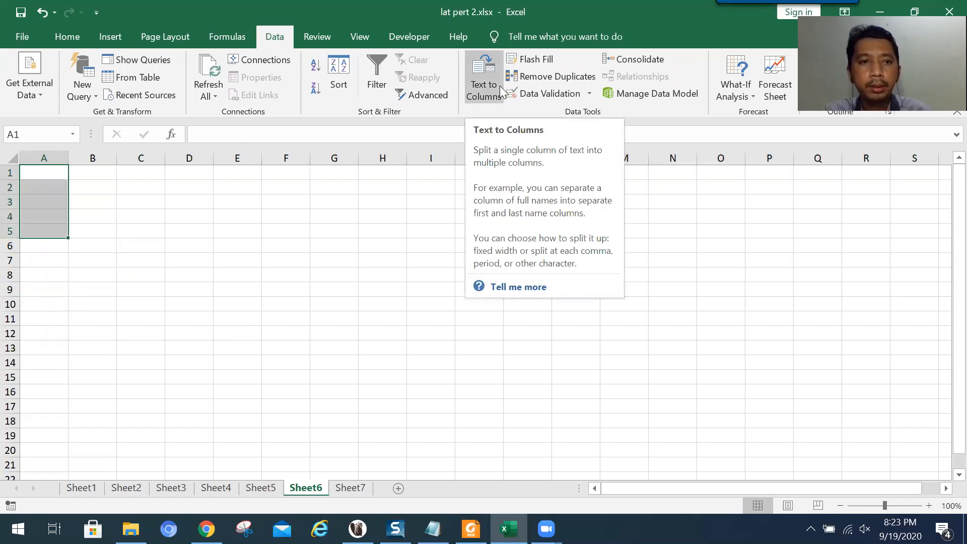
{"action": "key", "text": "alt+Tab"}
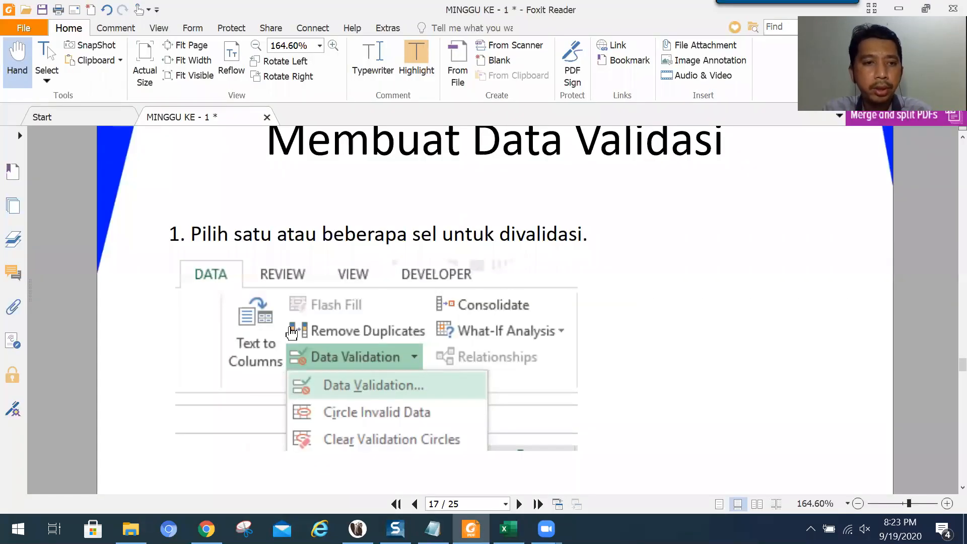
{"action": "key", "text": "alt+Tab"}
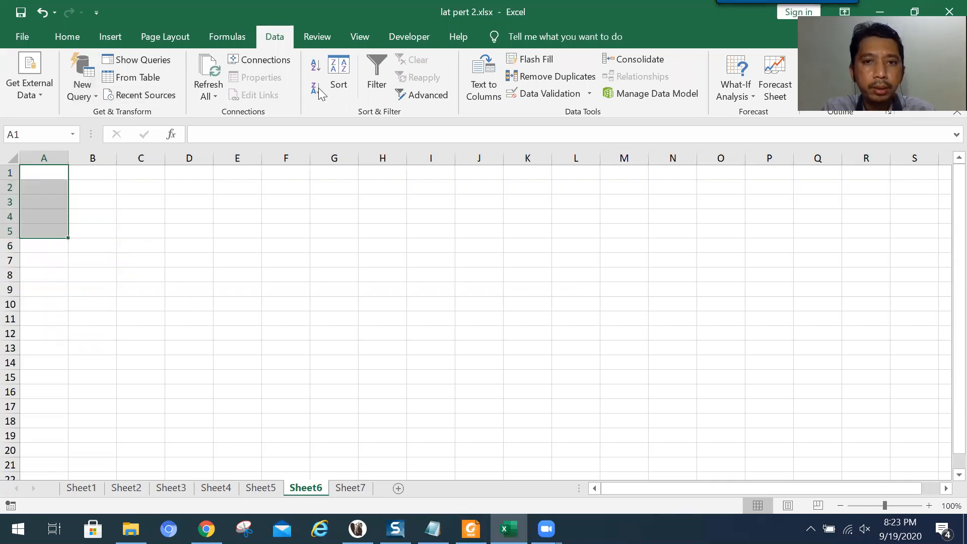
Step: Open Data Validation for A1:A5, look over the input message and error alert options, and set the allowed criteria to List
{"action": "left_click", "coordinate": [589, 94]}
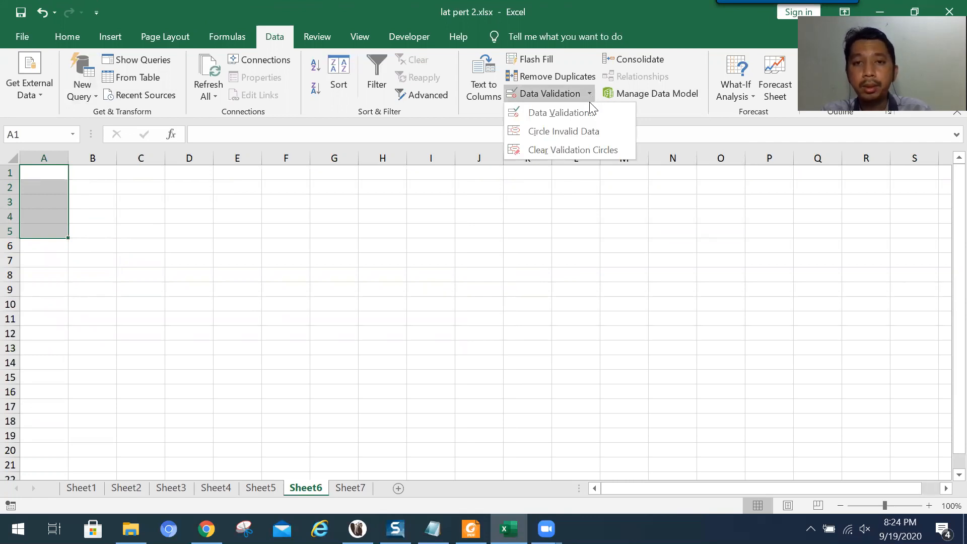
{"action": "left_click", "coordinate": [583, 114]}
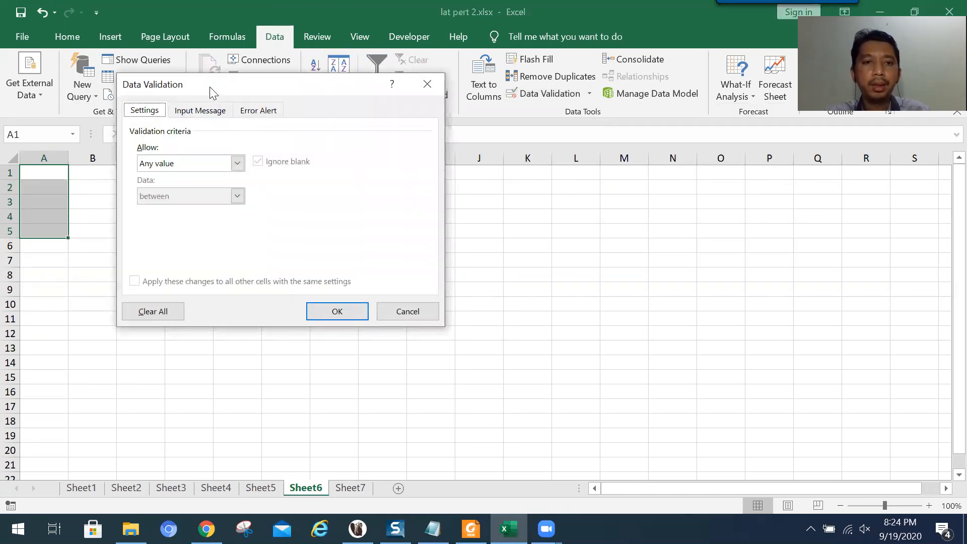
{"action": "left_click_drag", "start_coordinate": [210, 86], "coordinate": [425, 162]}
{"action": "left_click", "coordinate": [414, 186]}
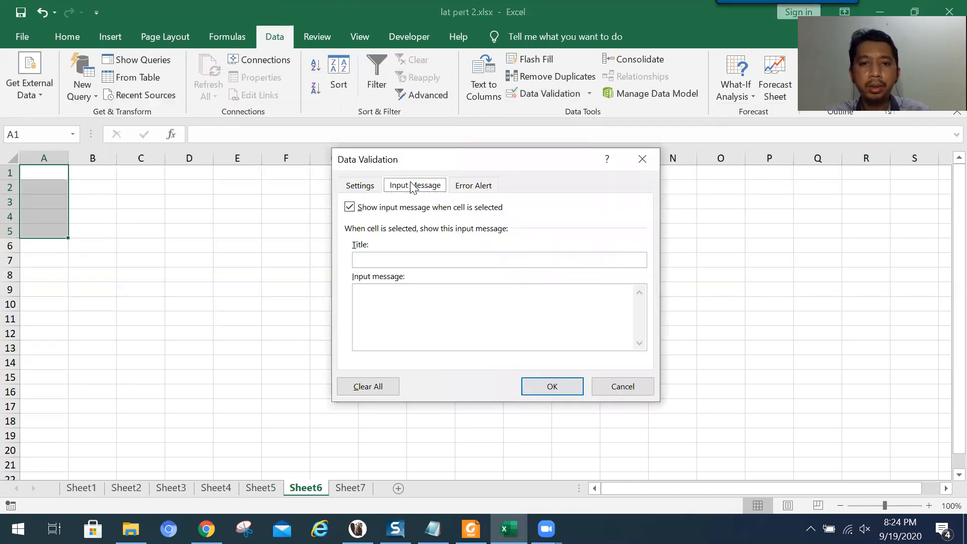
{"action": "left_click", "coordinate": [464, 187]}
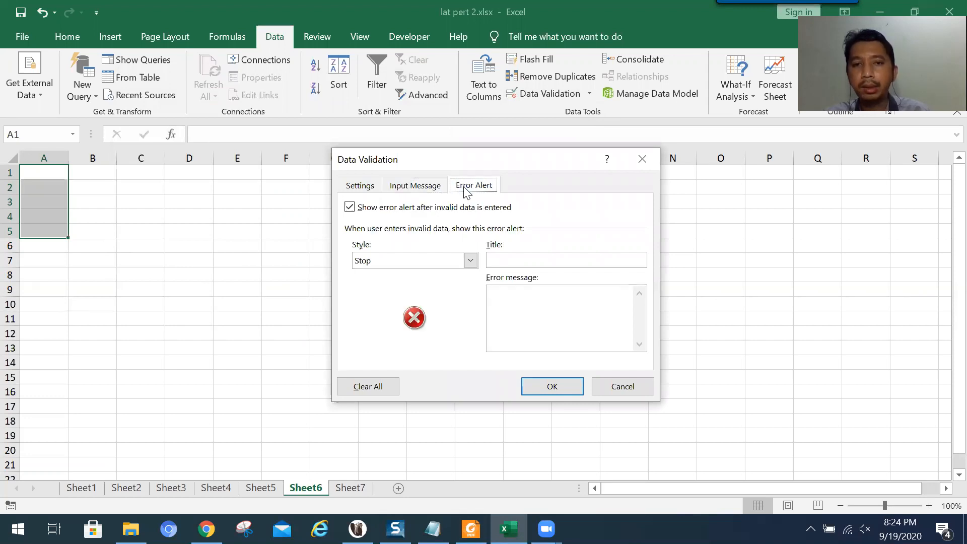
{"action": "left_click", "coordinate": [359, 190]}
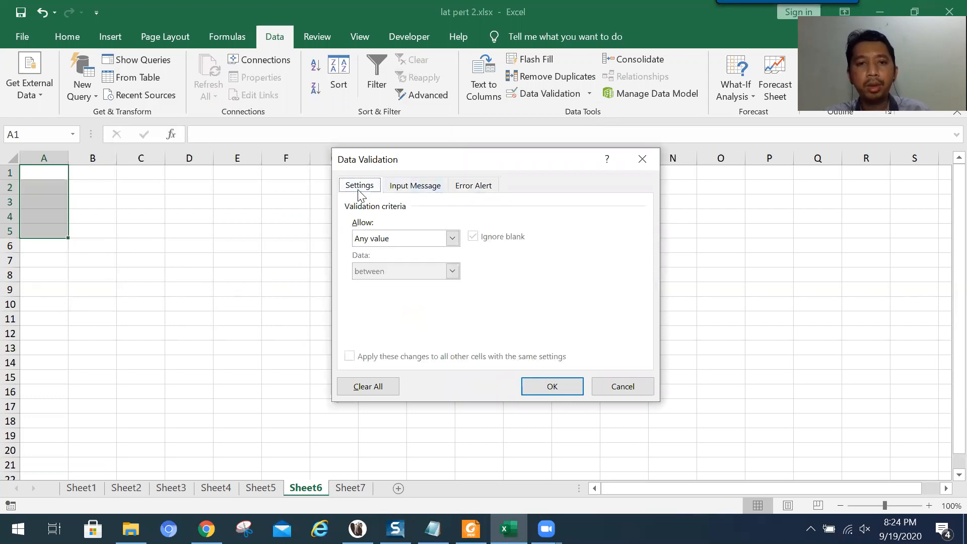
{"action": "left_click", "coordinate": [452, 239]}
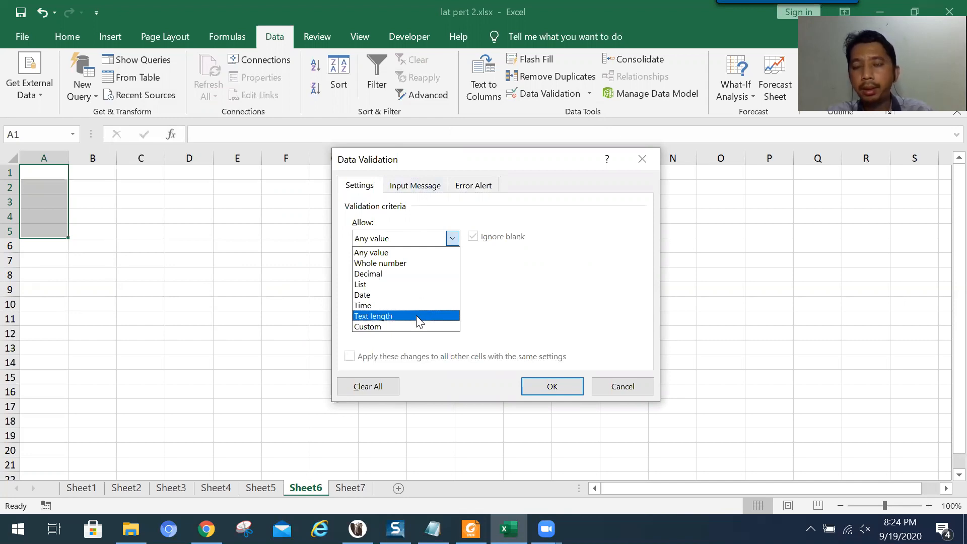
{"action": "left_click", "coordinate": [375, 284]}
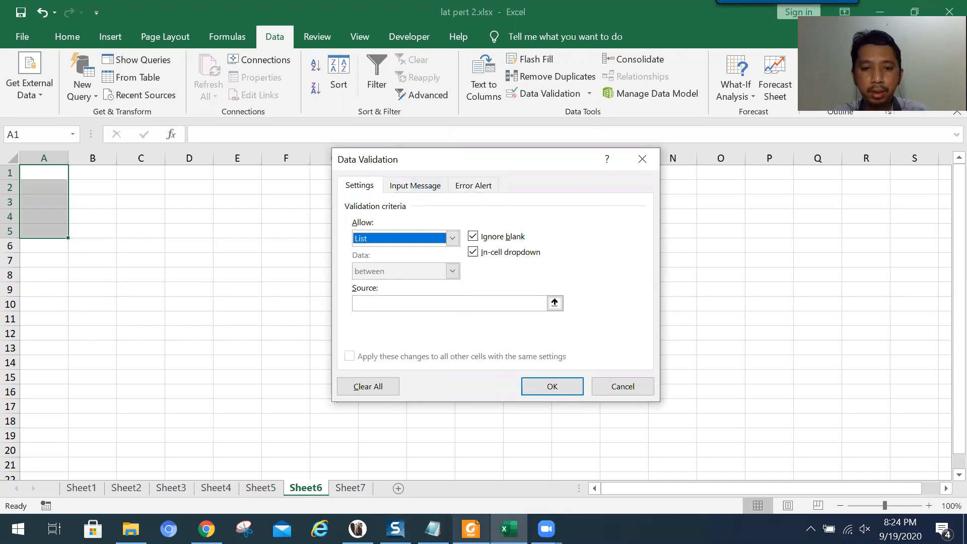
Step: Switch to the PDF in Foxit Reader and read step 3 on page 18 about the Allow, Data and Source validation criteria
{"action": "left_click", "coordinate": [470, 529]}
{"action": "scroll", "coordinate": [415, 395], "scroll_direction": "down", "scroll_amount": 8}
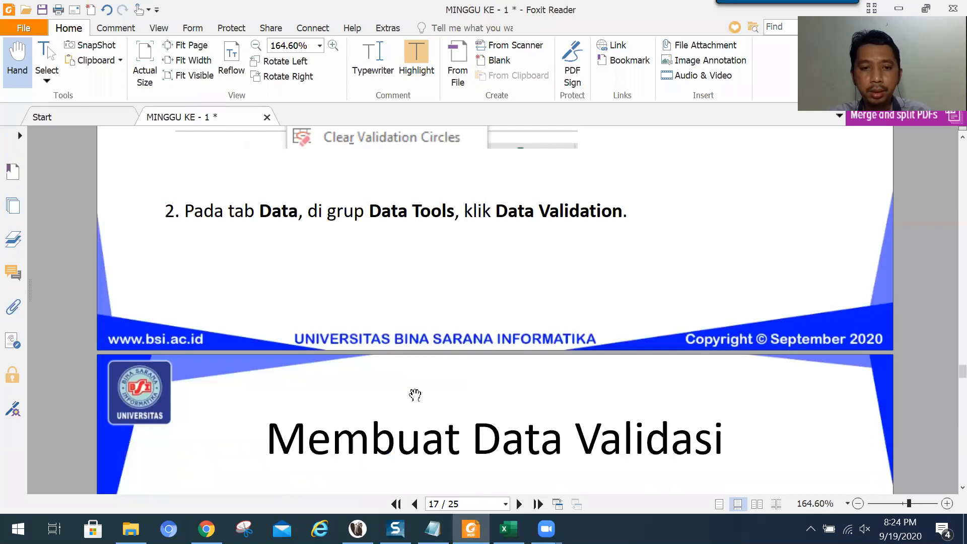
{"action": "scroll", "coordinate": [415, 395], "scroll_direction": "down", "scroll_amount": 3}
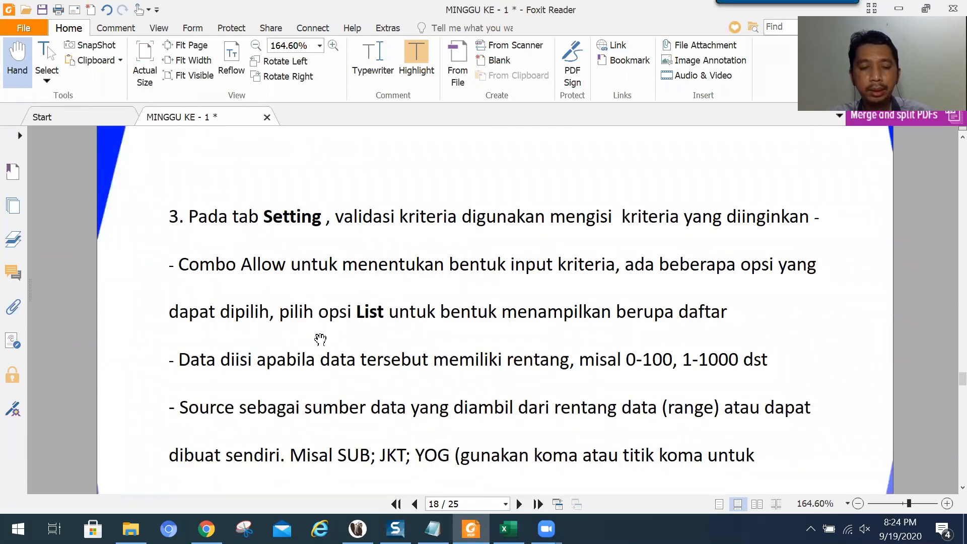
{"action": "scroll", "coordinate": [311, 465], "scroll_direction": "down", "scroll_amount": 1}
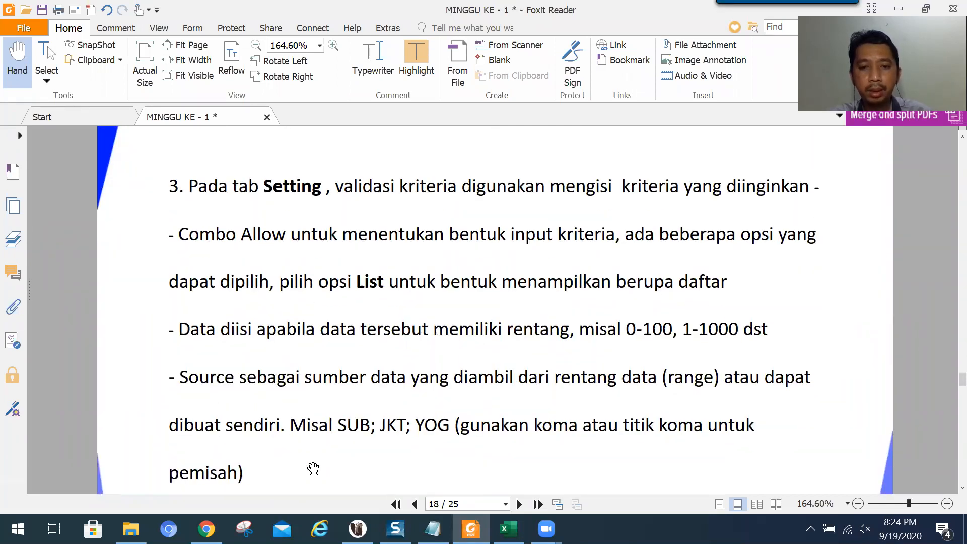
Step: Set the list validation source for A1:A5 to SUB,JKT,YOG, following the source example on page 18 of the PDF in Foxit Reader
{"action": "scroll", "coordinate": [317, 464], "scroll_direction": "down", "scroll_amount": 1}
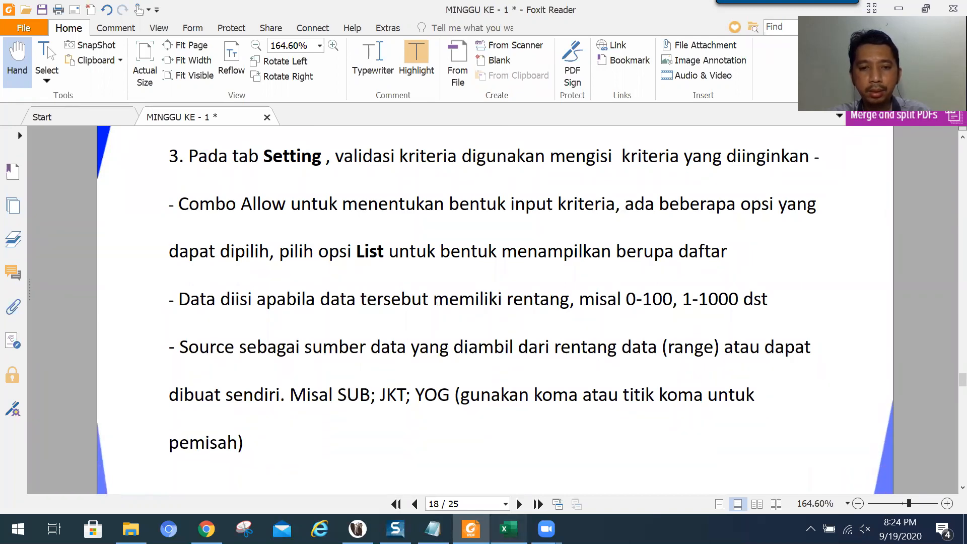
{"action": "left_click", "coordinate": [509, 528]}
{"action": "left_click", "coordinate": [415, 301]}
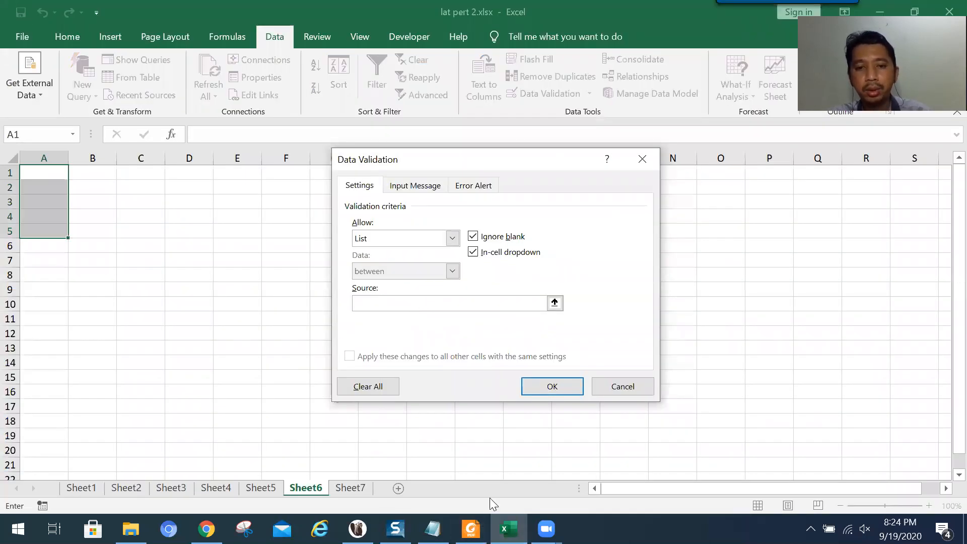
{"action": "left_click", "coordinate": [471, 528]}
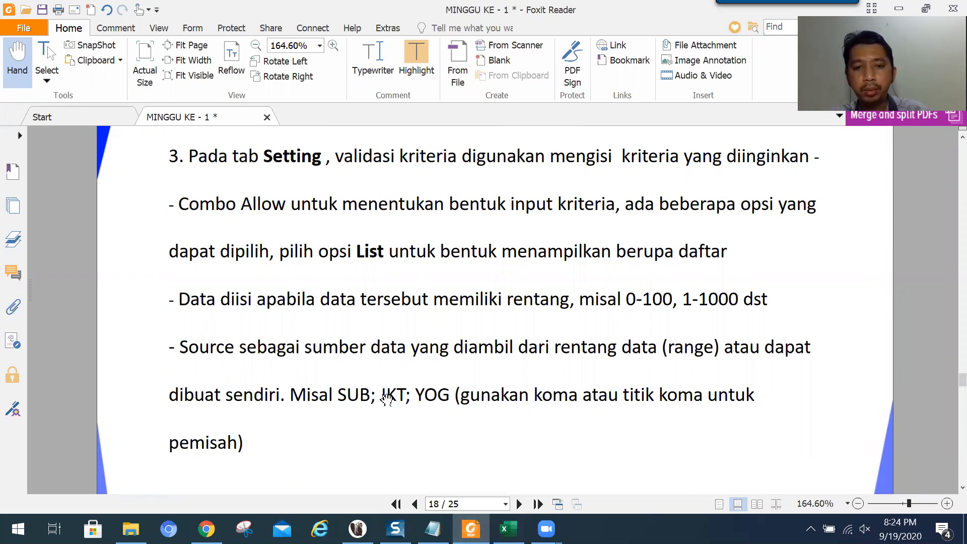
{"action": "left_click", "coordinate": [508, 529]}
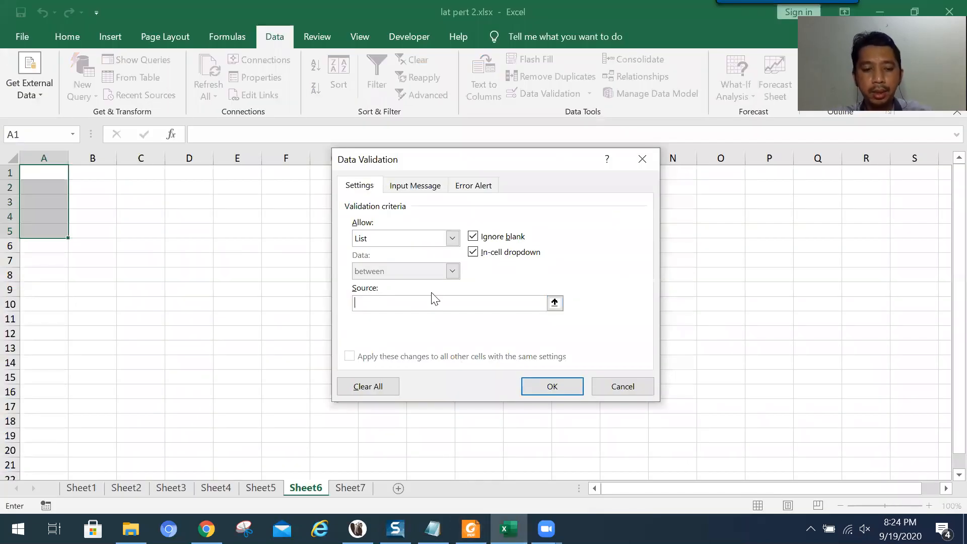
{"action": "type", "text": "sub"}
{"action": "key", "text": "BackSpace"}
{"action": "type", "text": "SUB"}
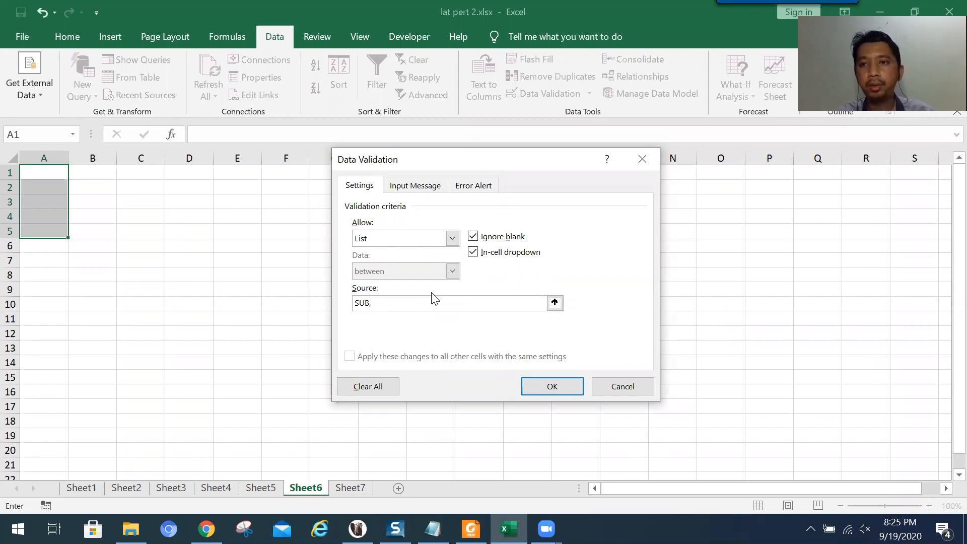
{"action": "type", "text": ","}
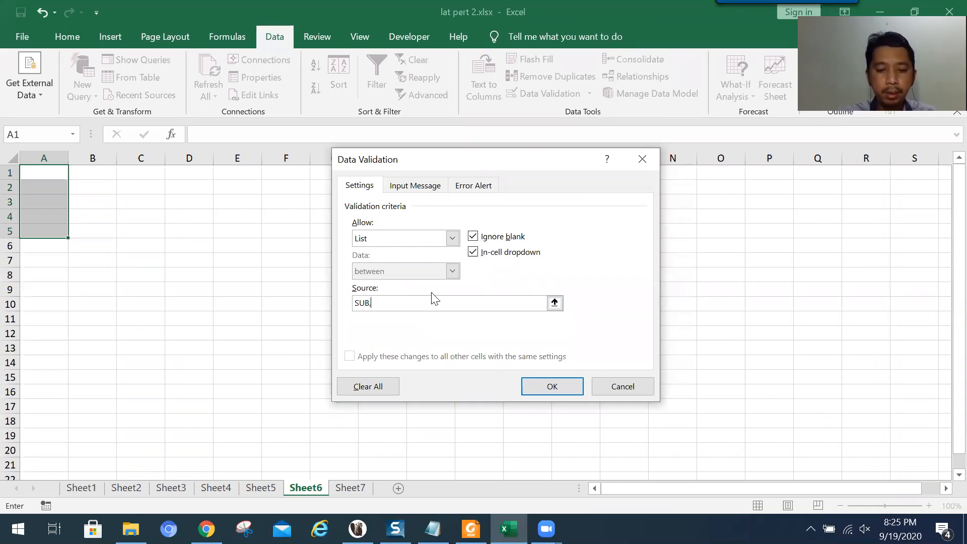
{"action": "type", "text": "JKT,"}
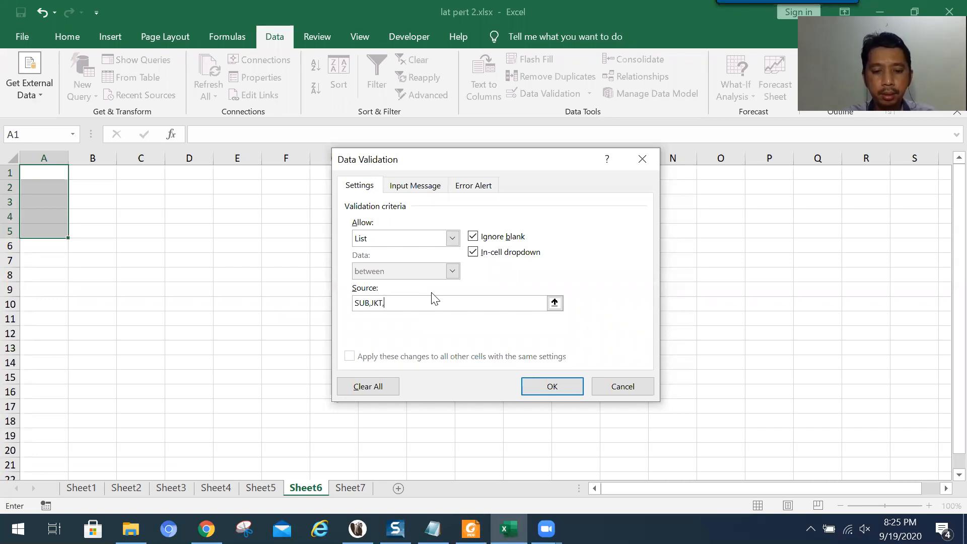
{"action": "type", "text": "YOG"}
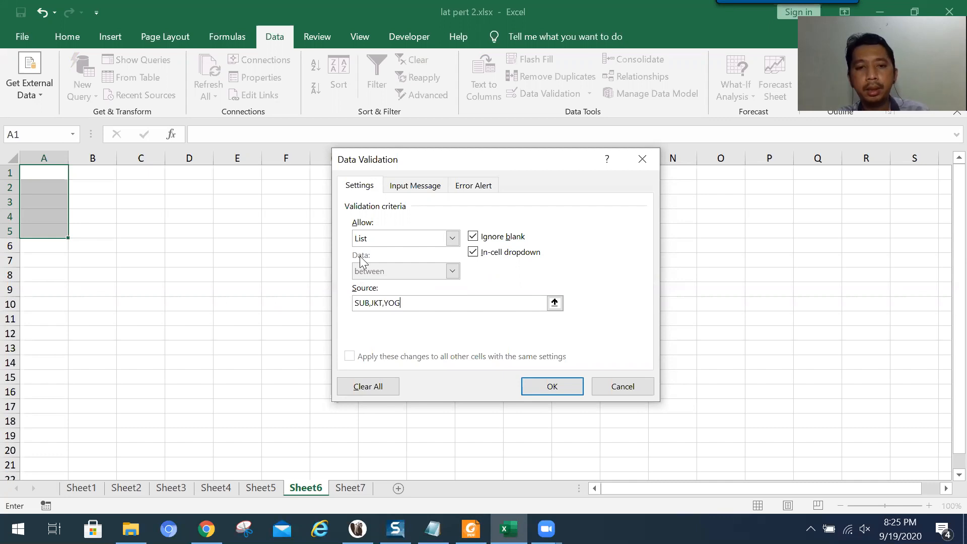
Step: Set the validation's input message title to PESAN, following the Input Message example on page 19 of the PDF in Foxit Reader
{"action": "left_click", "coordinate": [409, 192]}
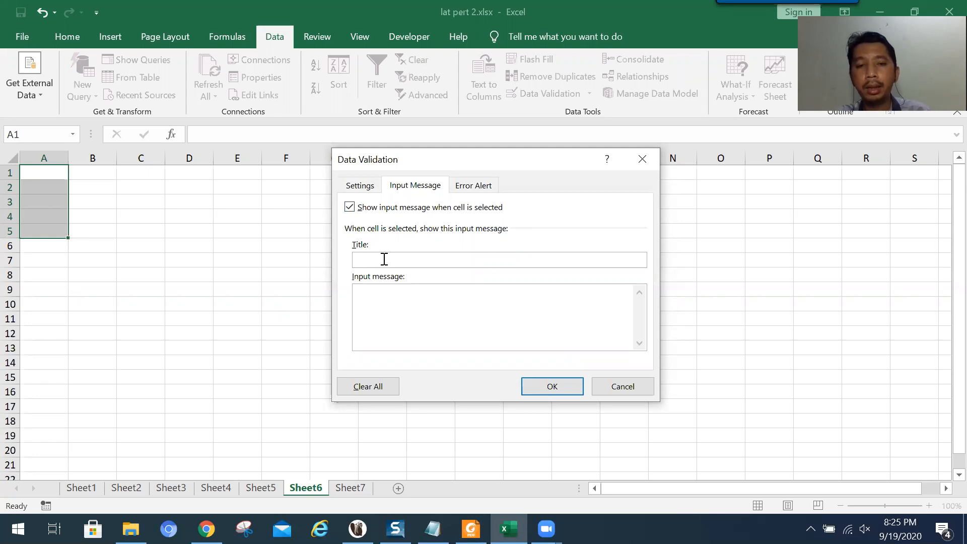
{"action": "left_click", "coordinate": [373, 188]}
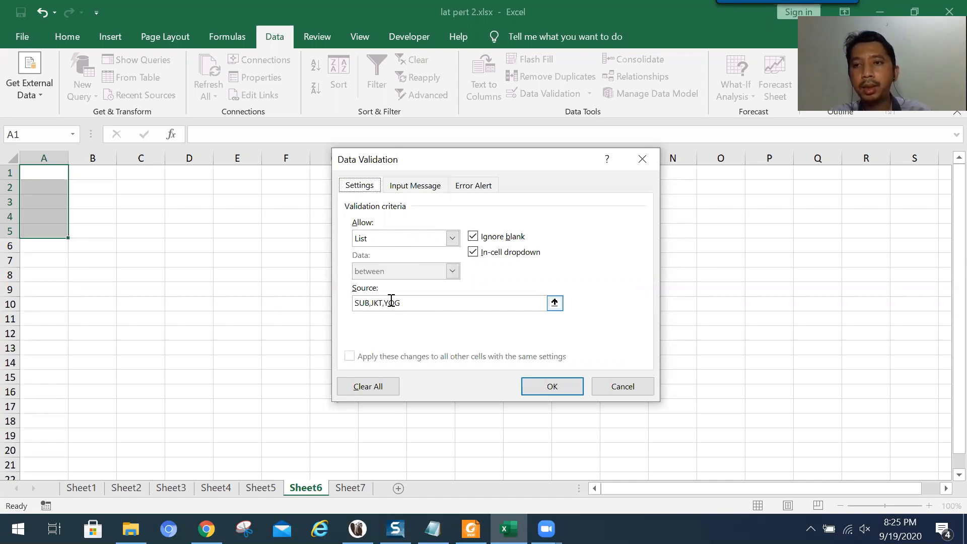
{"action": "left_click", "coordinate": [414, 184]}
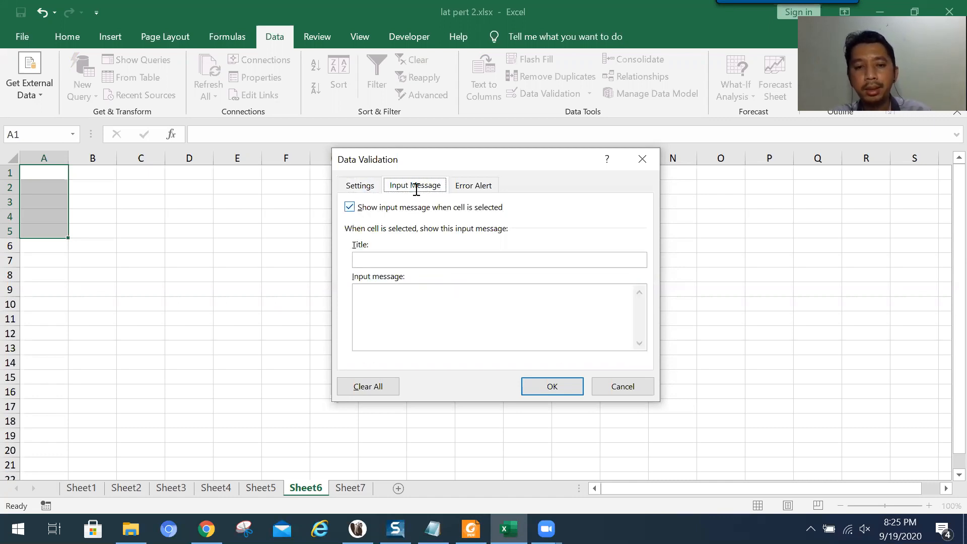
{"action": "left_click", "coordinate": [471, 529]}
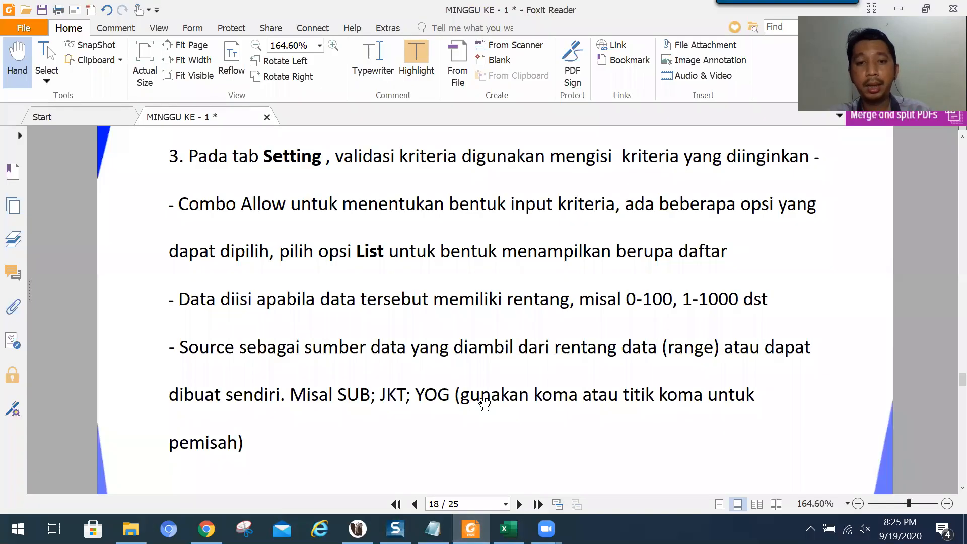
{"action": "scroll", "coordinate": [486, 391], "scroll_direction": "down", "scroll_amount": 8}
{"action": "scroll", "coordinate": [486, 390], "scroll_direction": "down", "scroll_amount": 3}
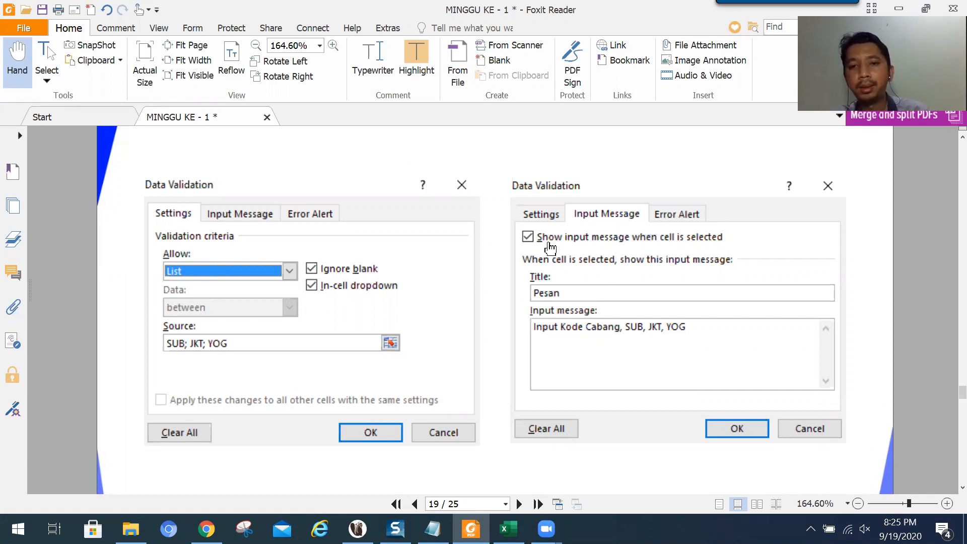
{"action": "key", "text": "alt+Tab"}
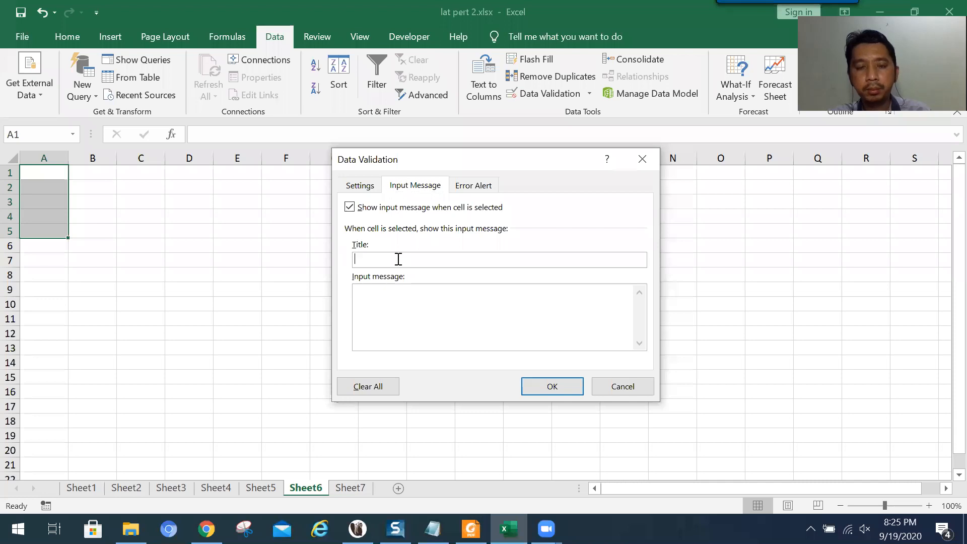
{"action": "type", "text": "PESAN"}
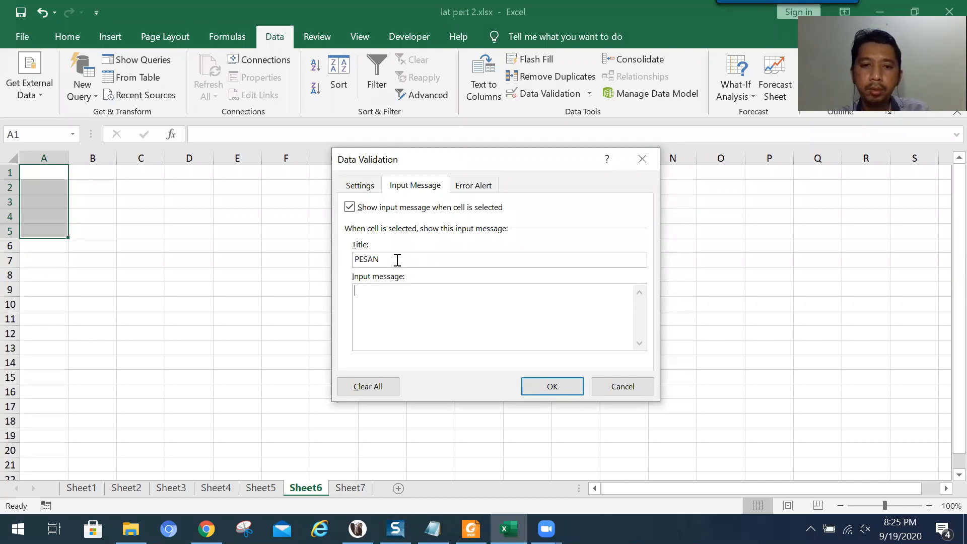
Step: Recheck the PDF's example in Foxit Reader and set the input message text to INPUT SUB / JKT / YOG
{"action": "key", "text": "alt+Tab"}
{"action": "key", "text": "alt+Tab"}
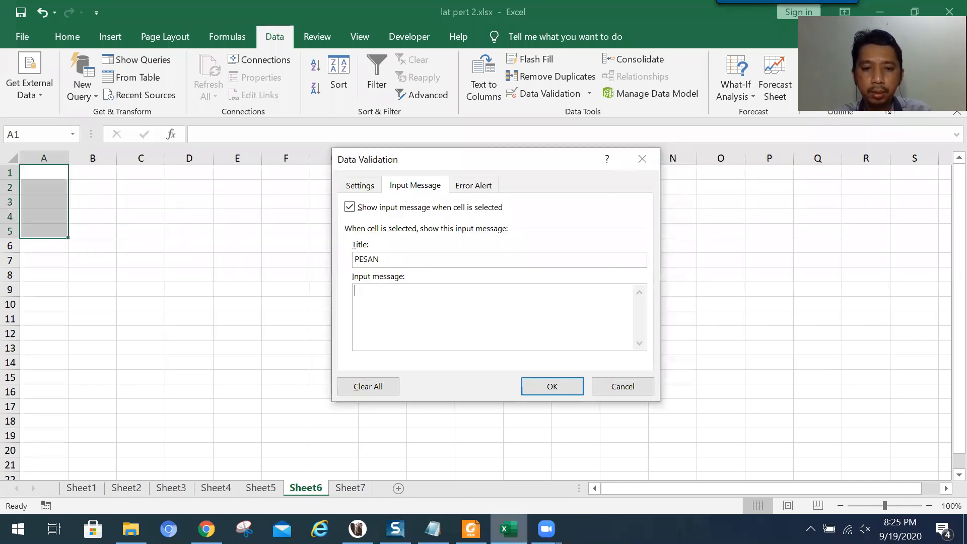
{"action": "left_click", "coordinate": [471, 528]}
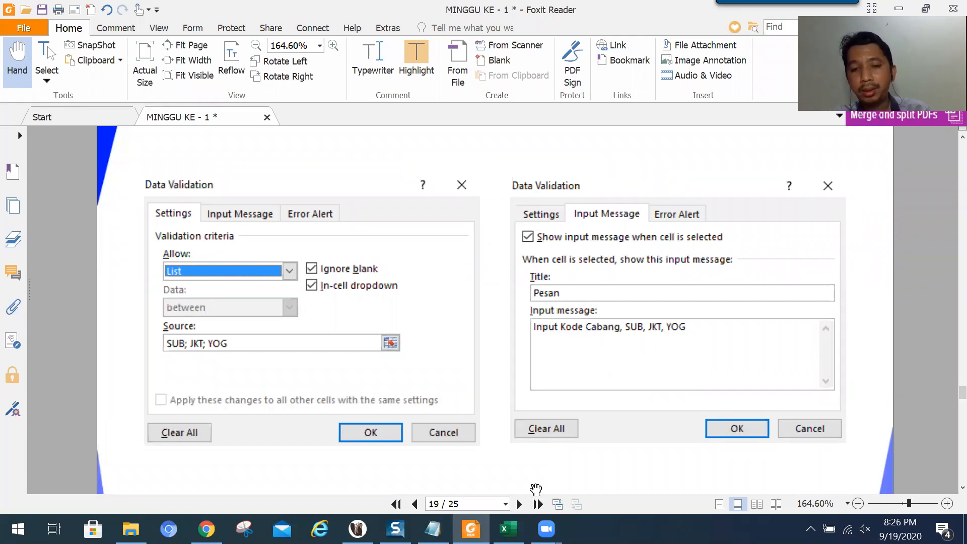
{"action": "left_click", "coordinate": [509, 529]}
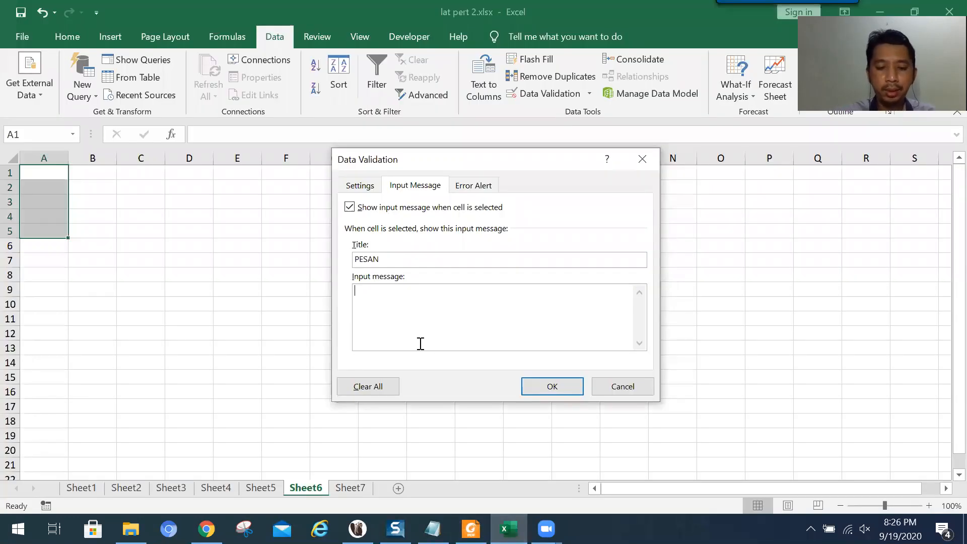
{"action": "key", "text": "BackSpace"}
{"action": "key", "text": "BackSpace"}
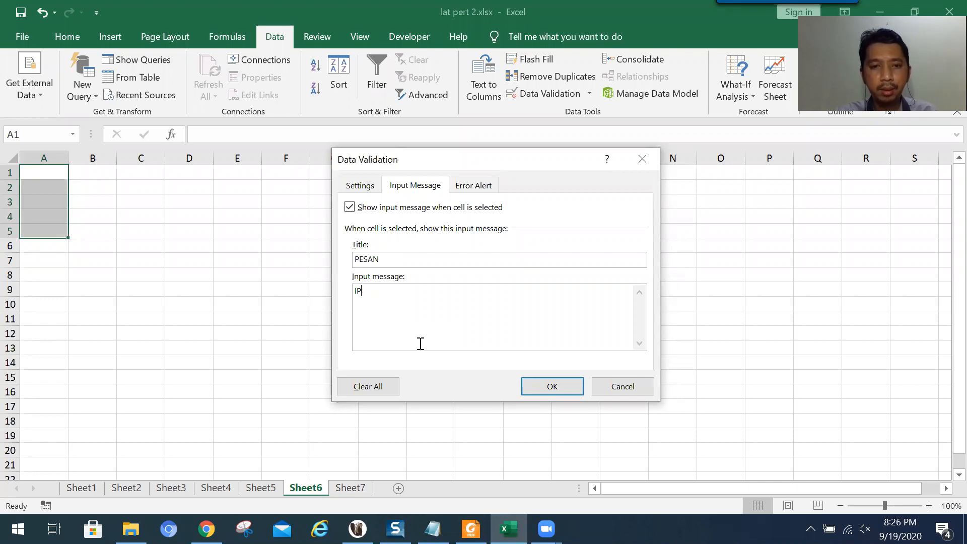
{"action": "type", "text": "NPUT"}
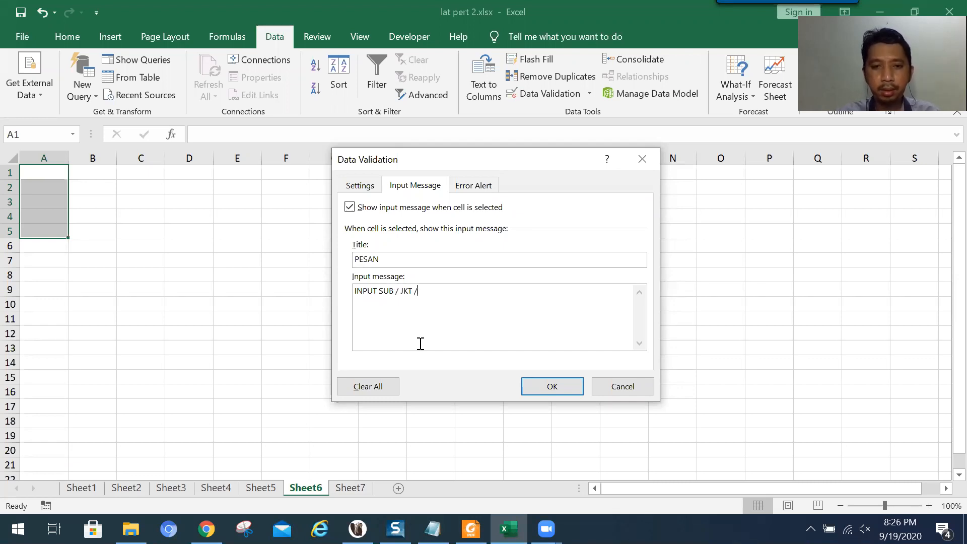
{"action": "type", "text": "SUB / JKT / YOG"}
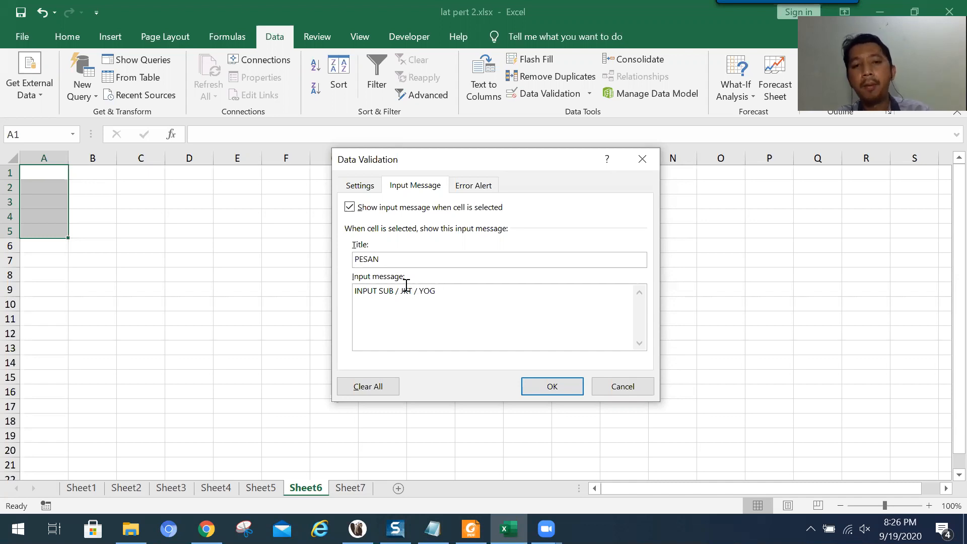
Step: Set the error alert title to PESAN KESALAHAN and its message to ANDA SALAH MENGISI KODE, and apply the validation
{"action": "left_click", "coordinate": [478, 187]}
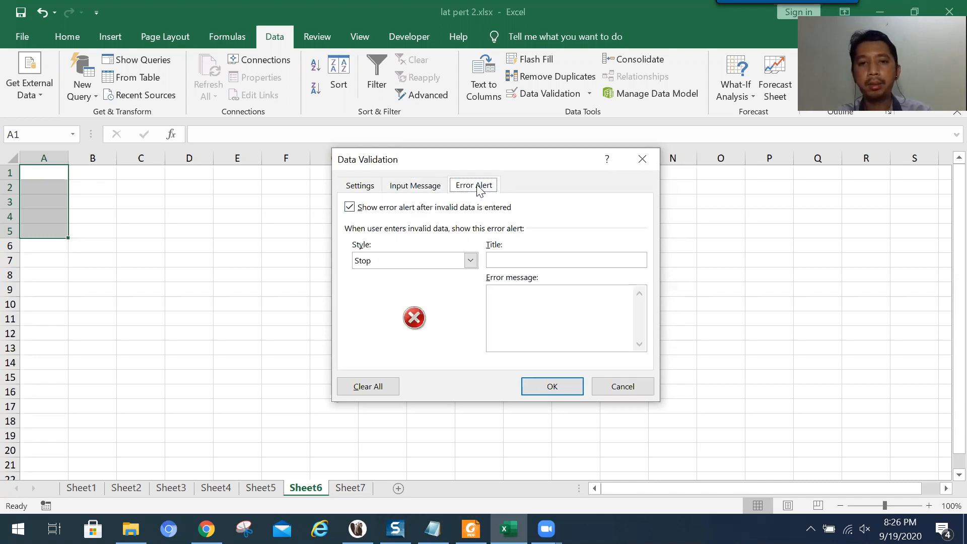
{"action": "left_click", "coordinate": [527, 261]}
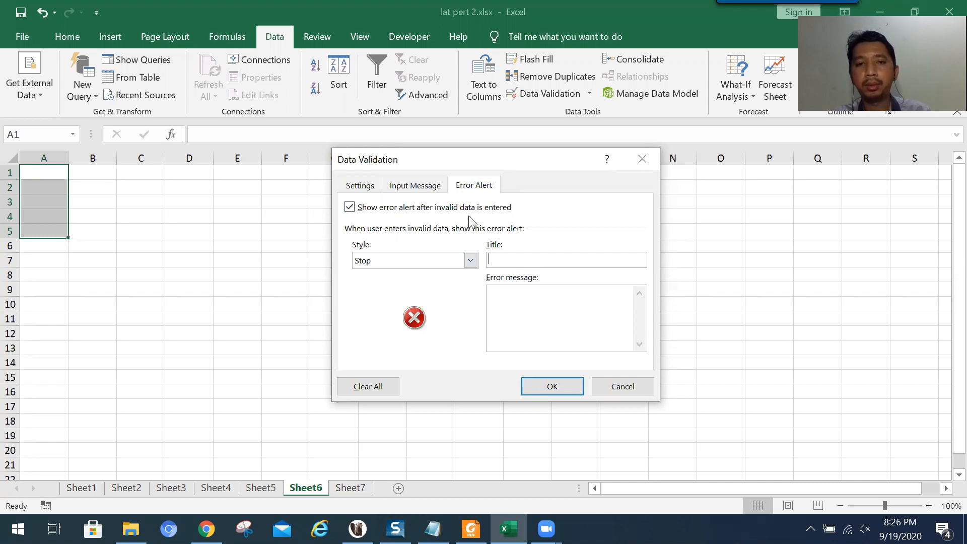
{"action": "left_click", "coordinate": [425, 187]}
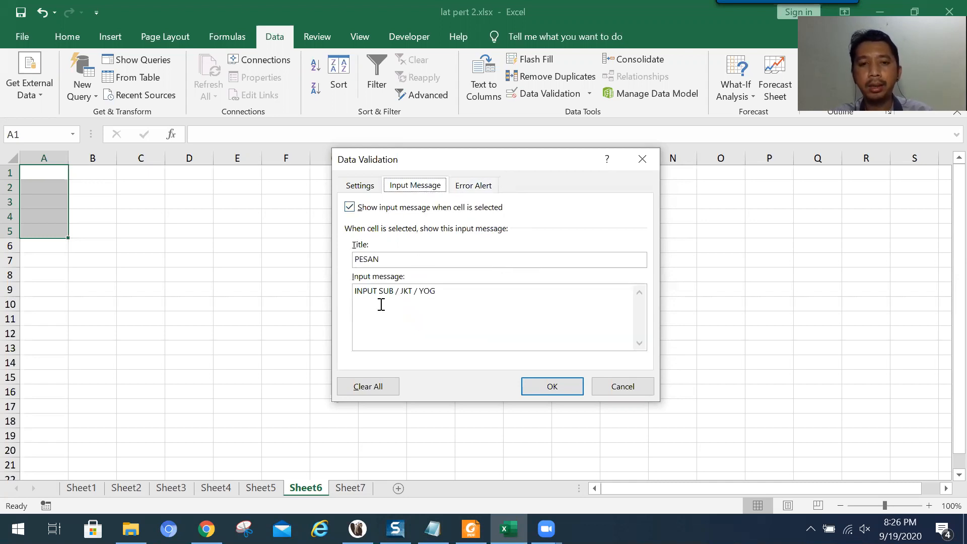
{"action": "left_click", "coordinate": [478, 186]}
{"action": "left_click", "coordinate": [531, 260]}
{"action": "type", "text": "PESAN KESALAHAN"}
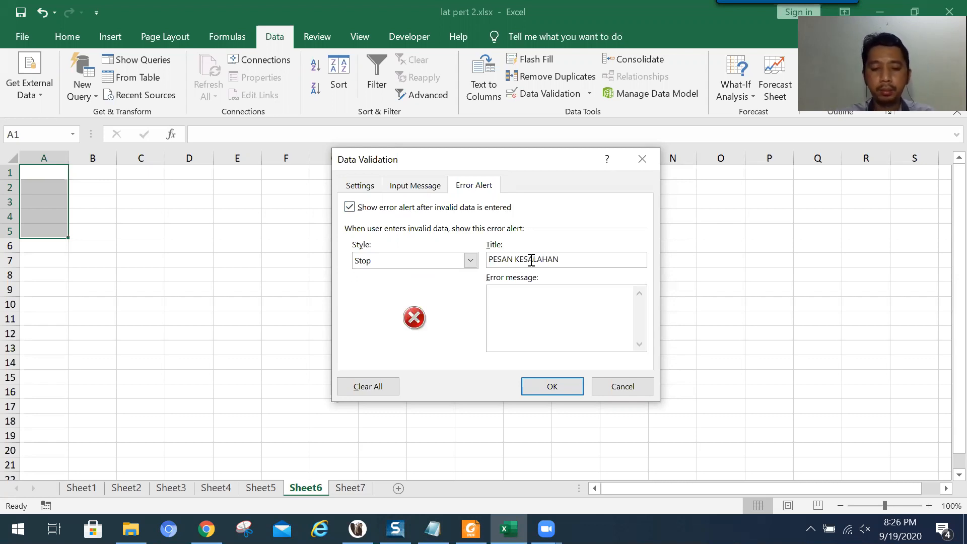
{"action": "type", "text": "ANDA SALAH ME"}
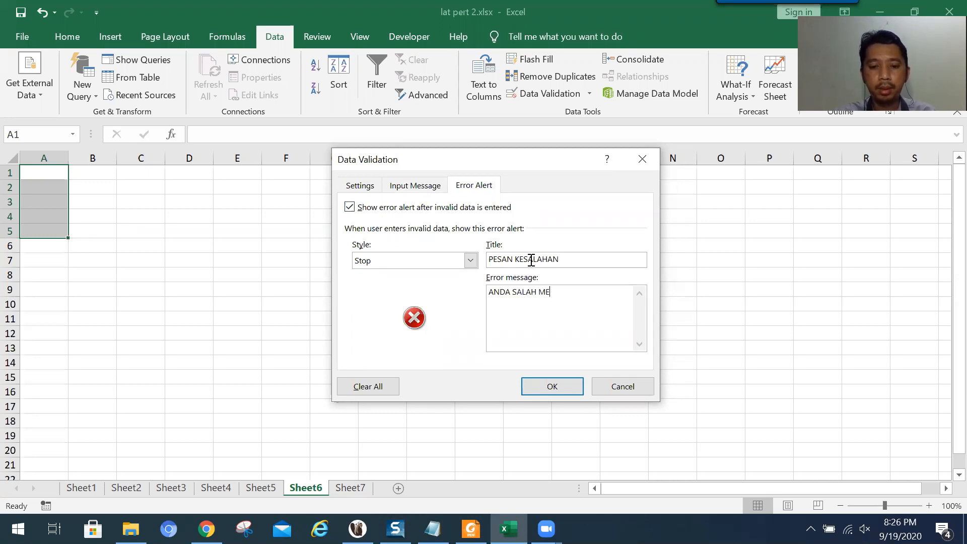
{"action": "type", "text": "NGISI "}
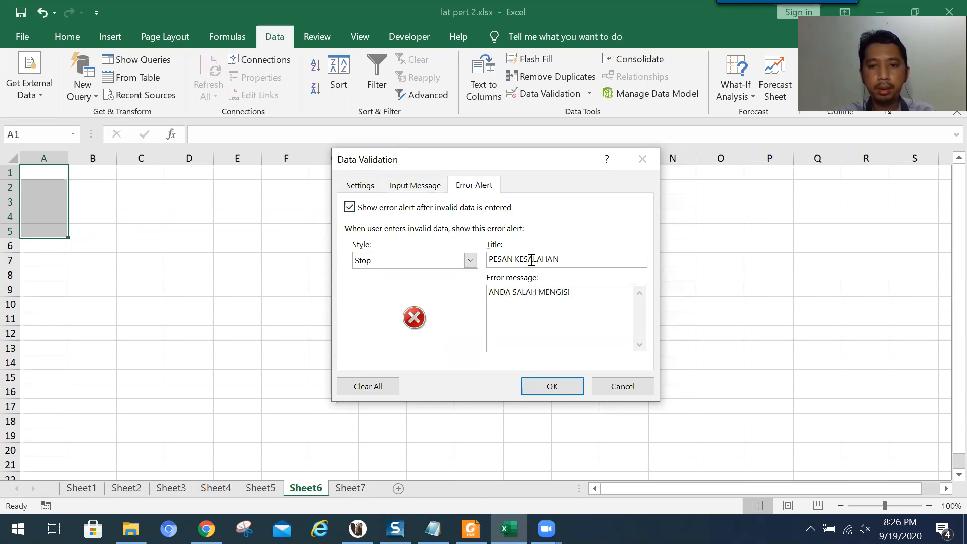
{"action": "type", "text": "KODE"}
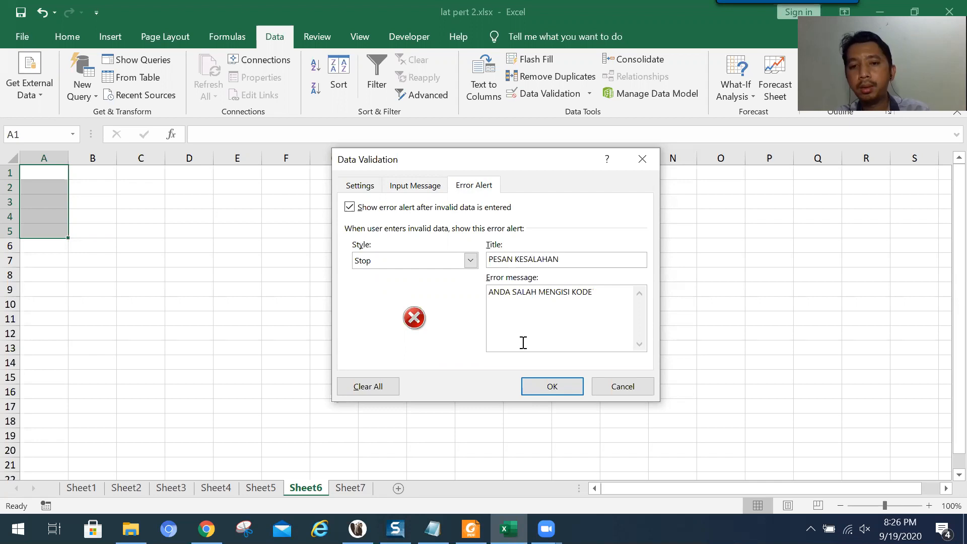
{"action": "left_click", "coordinate": [545, 386]}
Step: Select cells inside and outside A1:A5 on Sheet6 to check where the input message and dropdown appear
{"action": "left_click_drag", "start_coordinate": [144, 347], "coordinate": [143, 336]}
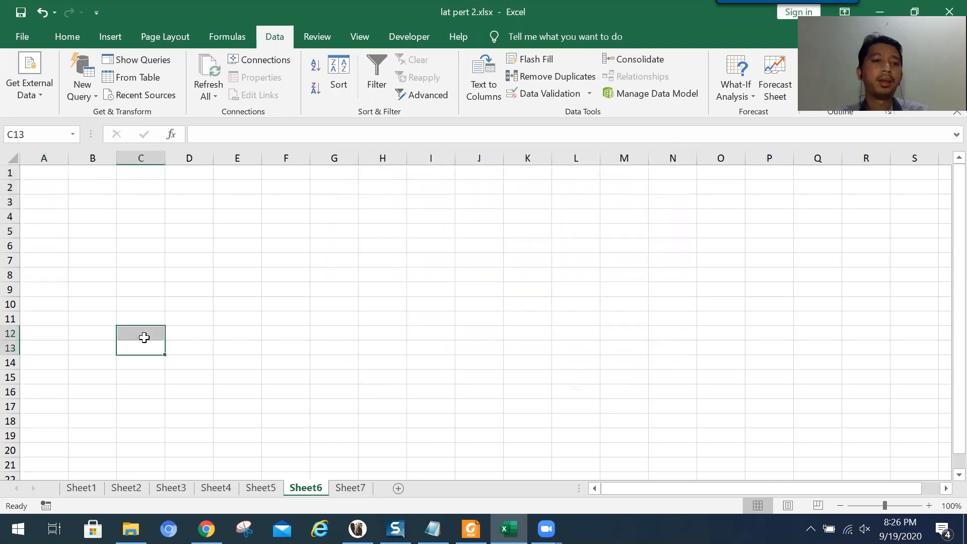
{"action": "left_click", "coordinate": [38, 172]}
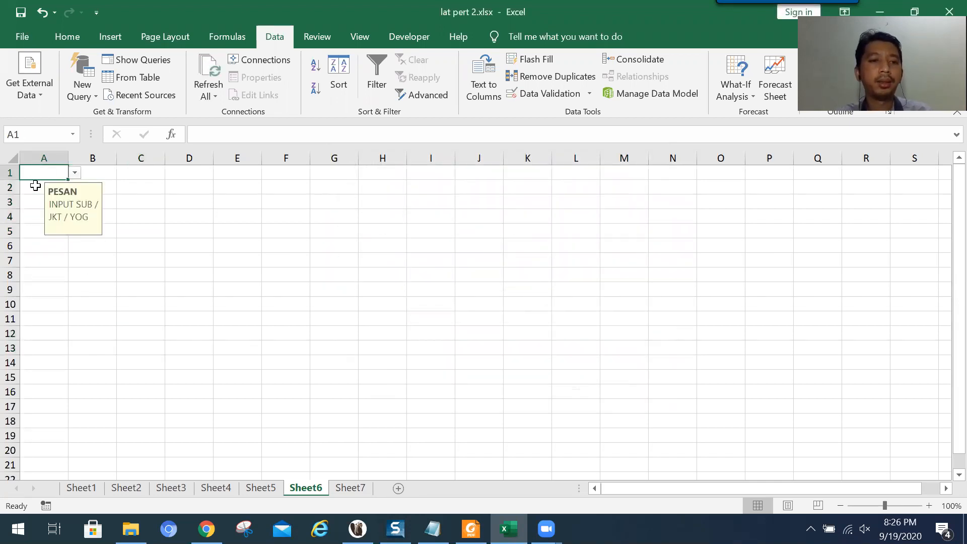
{"action": "left_click_drag", "start_coordinate": [46, 172], "coordinate": [30, 233]}
{"action": "left_click", "coordinate": [101, 322]}
{"action": "left_click", "coordinate": [49, 187]}
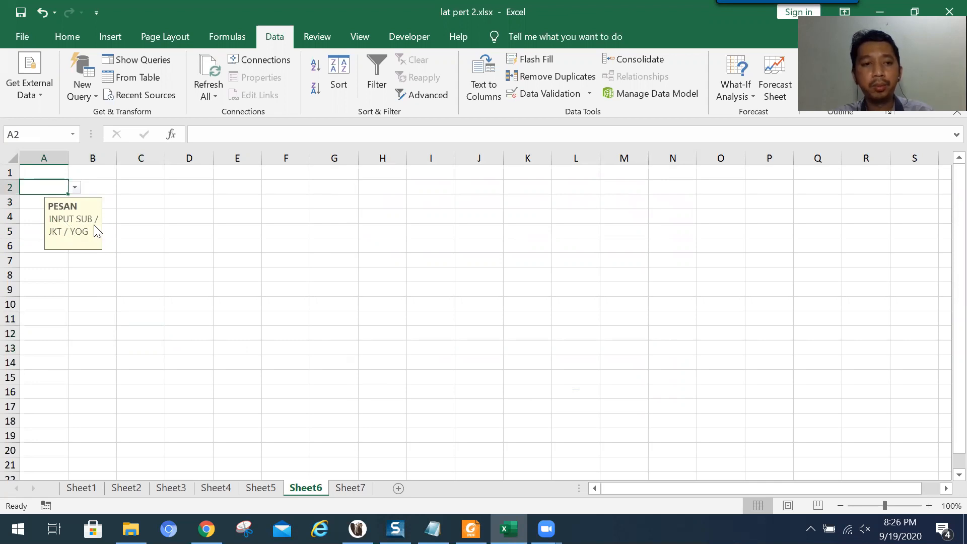
Step: Test the validation by entering SUB in A1 and trying the unlisted code BDG in A2
{"action": "left_click", "coordinate": [46, 175]}
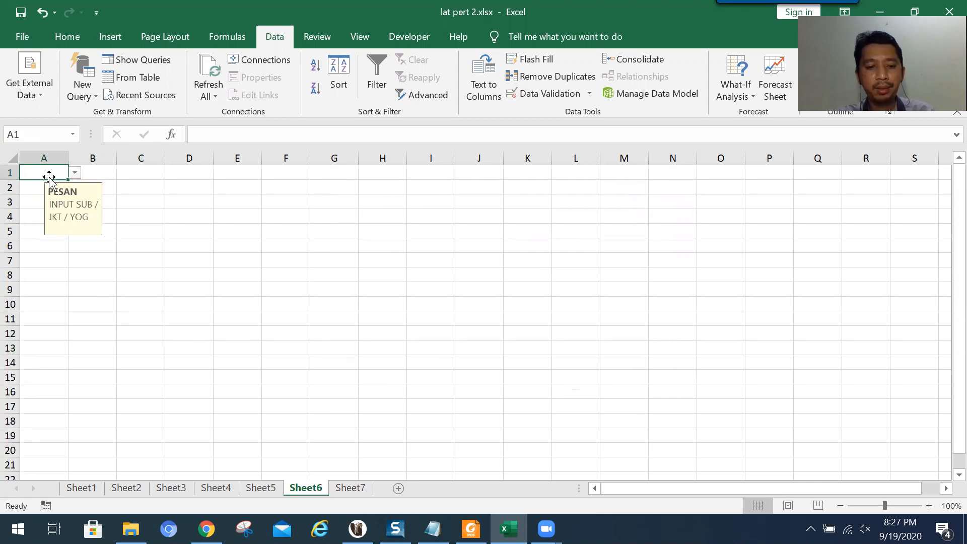
{"action": "key", "text": "Caps_Lock"}
{"action": "type", "text": "SUB"}
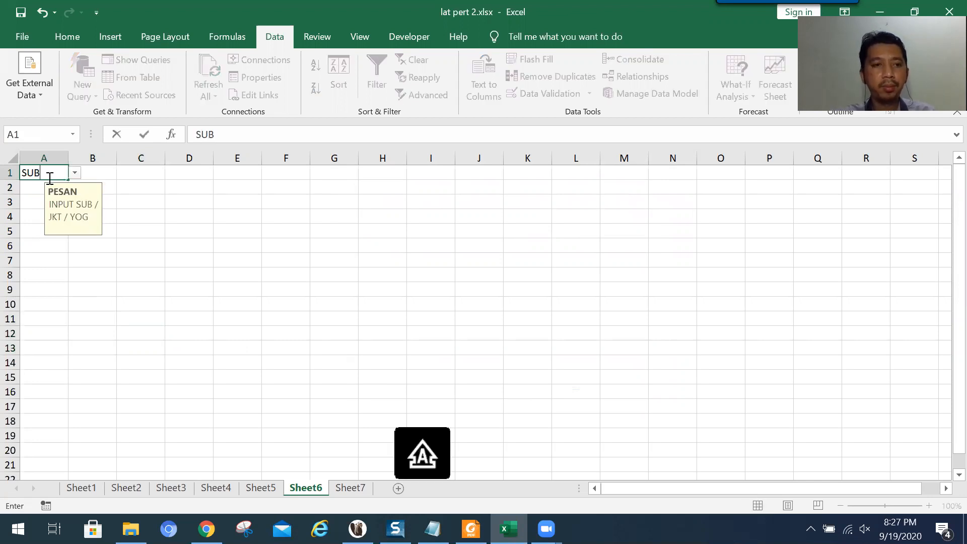
{"action": "key", "text": "Return"}
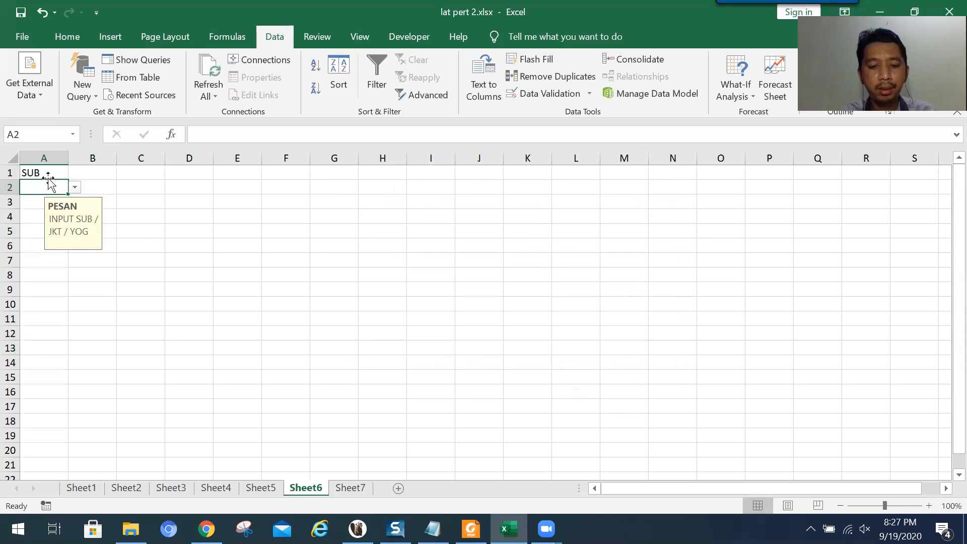
{"action": "type", "text": "BDG"}
{"action": "key", "text": "Return"}
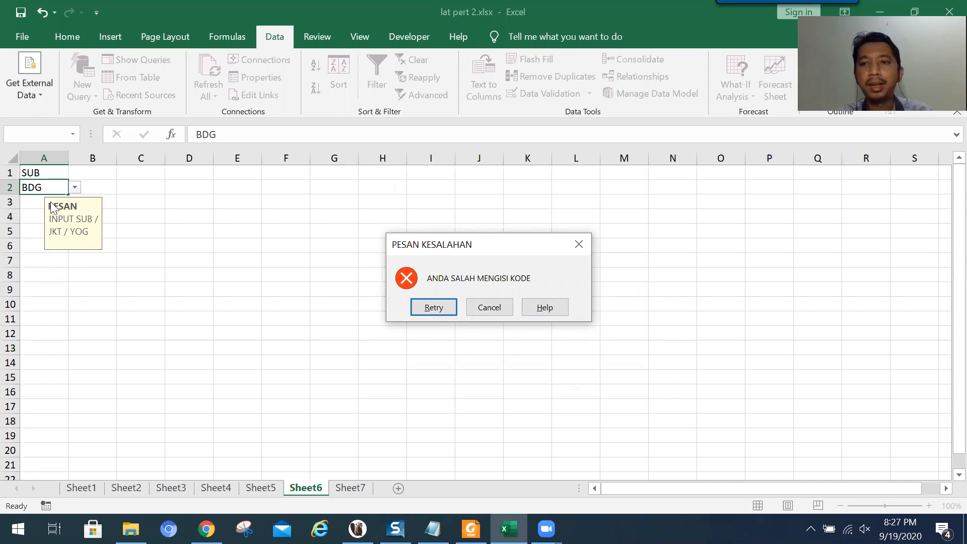
Step: Discard the rejected code in A2, enter JKT there, and try the lowercase code jkt in A3
{"action": "left_click", "coordinate": [482, 315]}
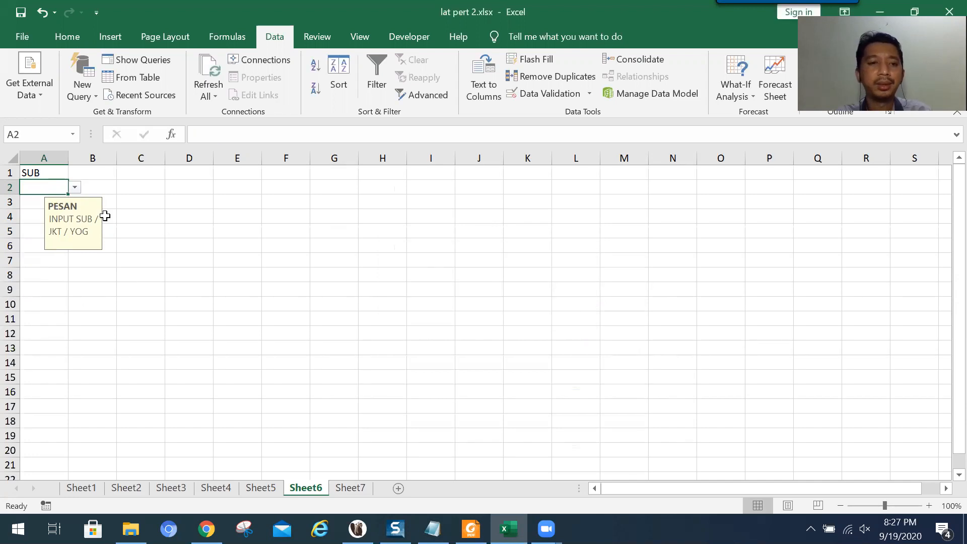
{"action": "type", "text": "JKT"}
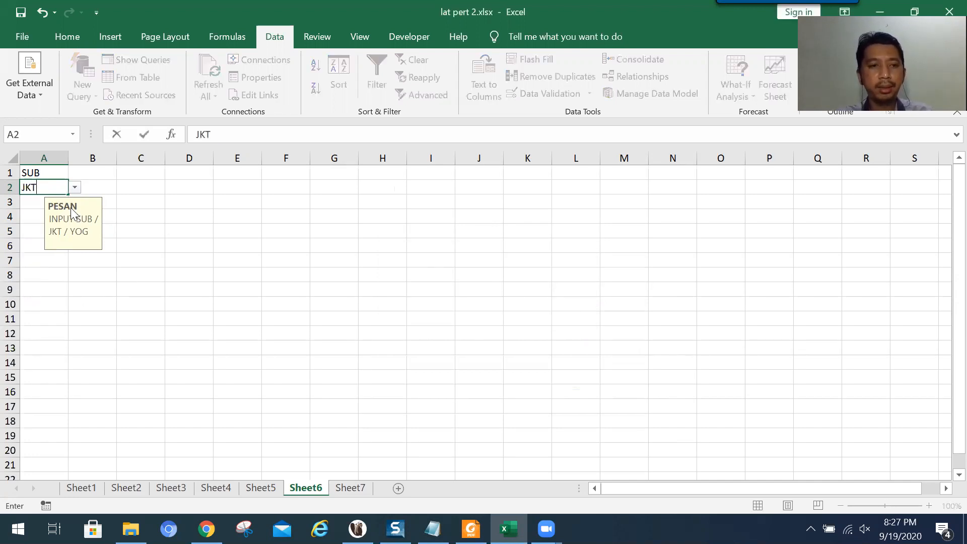
{"action": "key", "text": "Return"}
{"action": "type", "text": "jkt"}
{"action": "key", "text": "Return"}
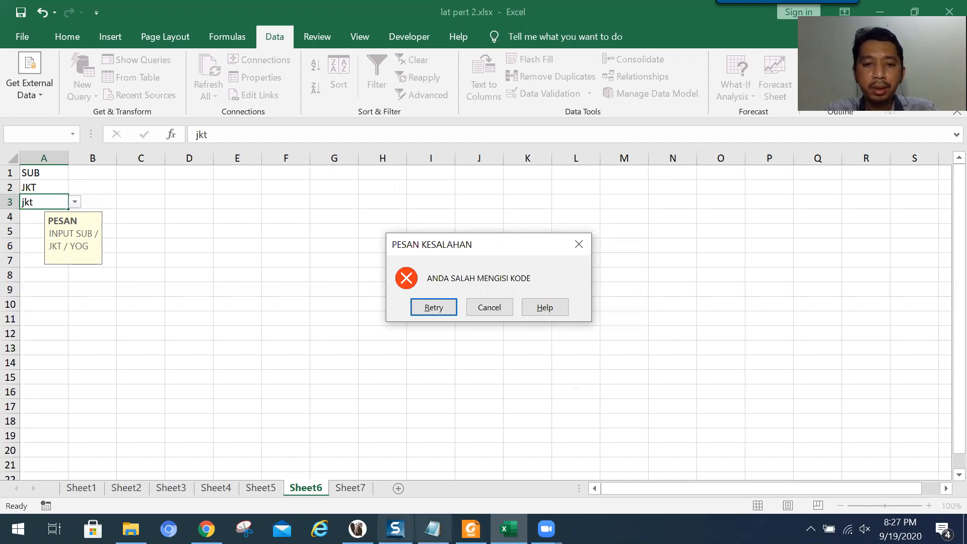
{"action": "left_click", "coordinate": [493, 307]}
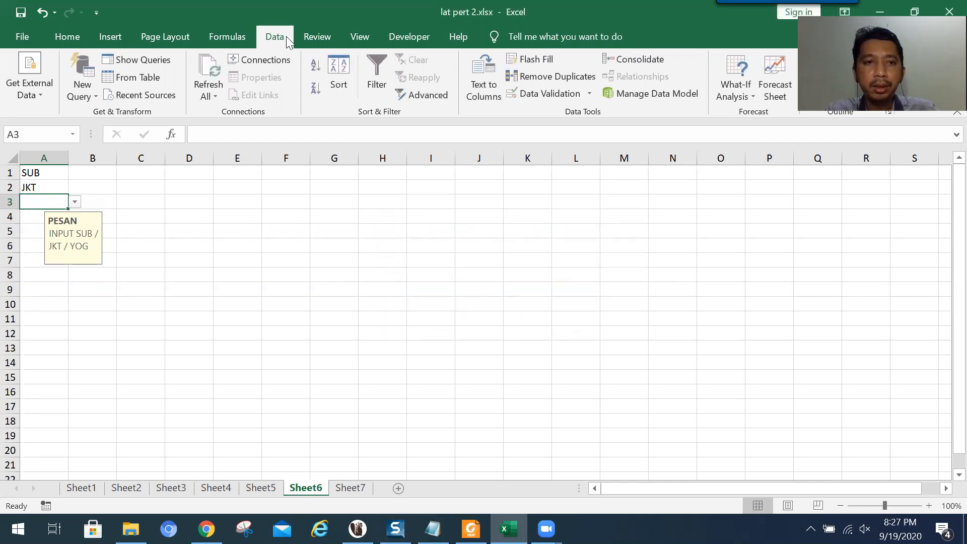
Step: Review the list source in the data validation settings of A1:A5 and close them without changes
{"action": "left_click_drag", "start_coordinate": [39, 172], "coordinate": [35, 234]}
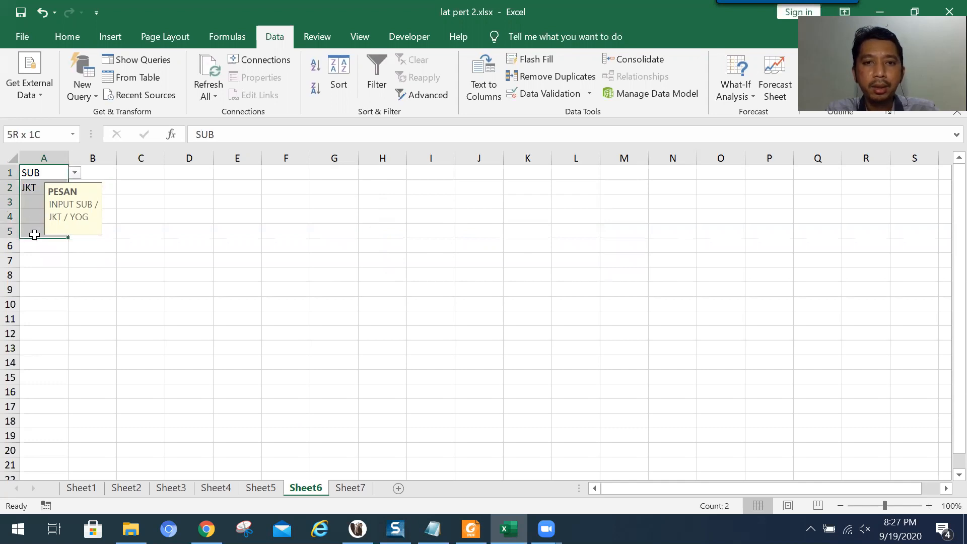
{"action": "left_click", "coordinate": [589, 93]}
{"action": "left_click", "coordinate": [578, 115]}
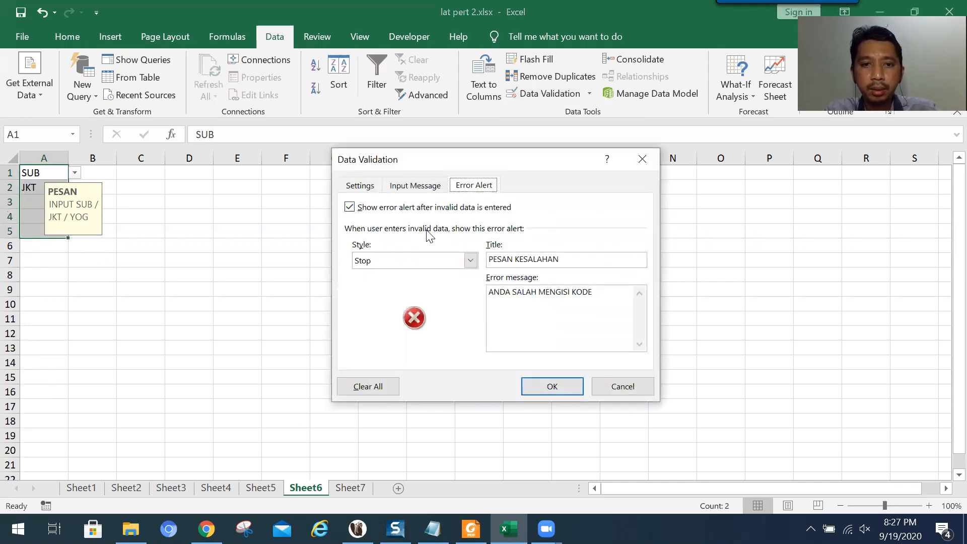
{"action": "left_click", "coordinate": [370, 191]}
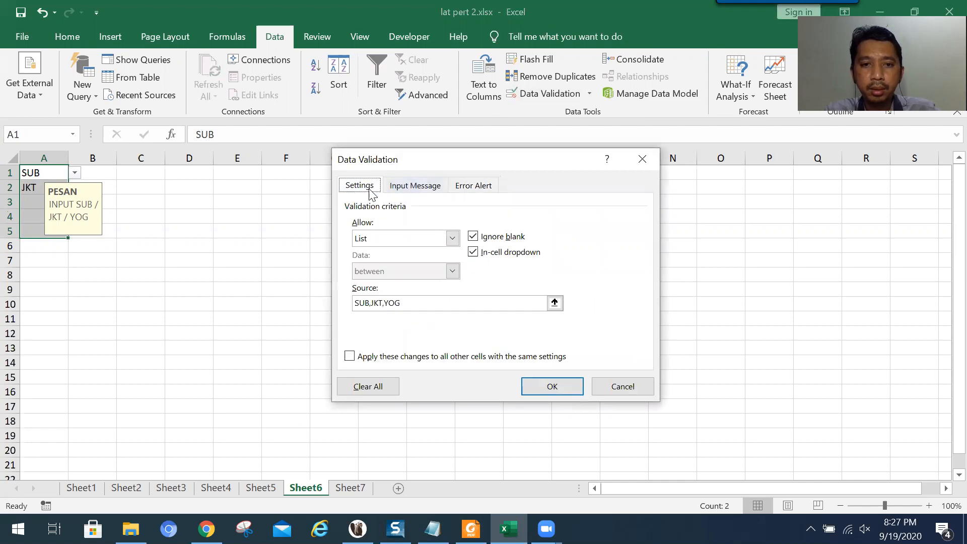
{"action": "left_click", "coordinate": [383, 305]}
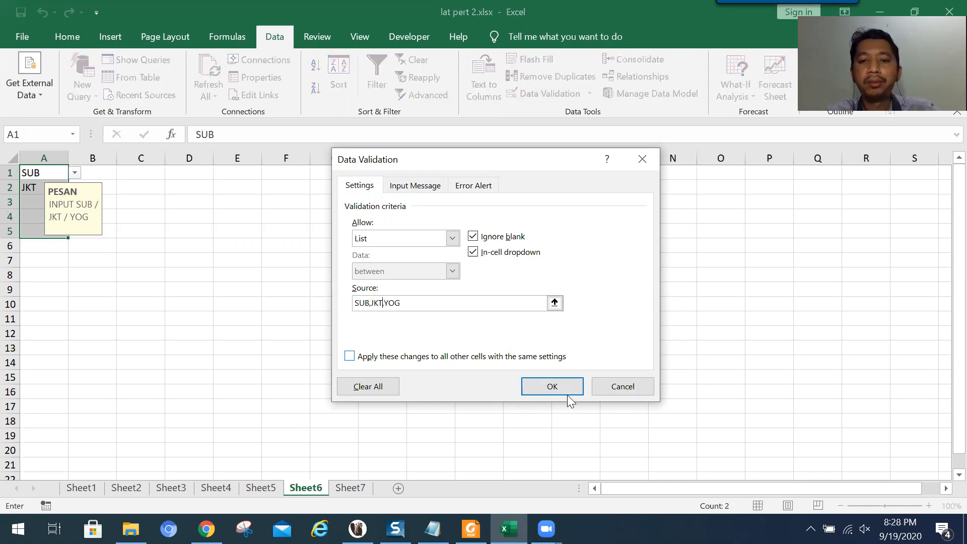
{"action": "left_click", "coordinate": [622, 389]}
Step: Try the lowercase code sub in A3, and replace it with SUB in capitals
{"action": "left_click", "coordinate": [38, 201]}
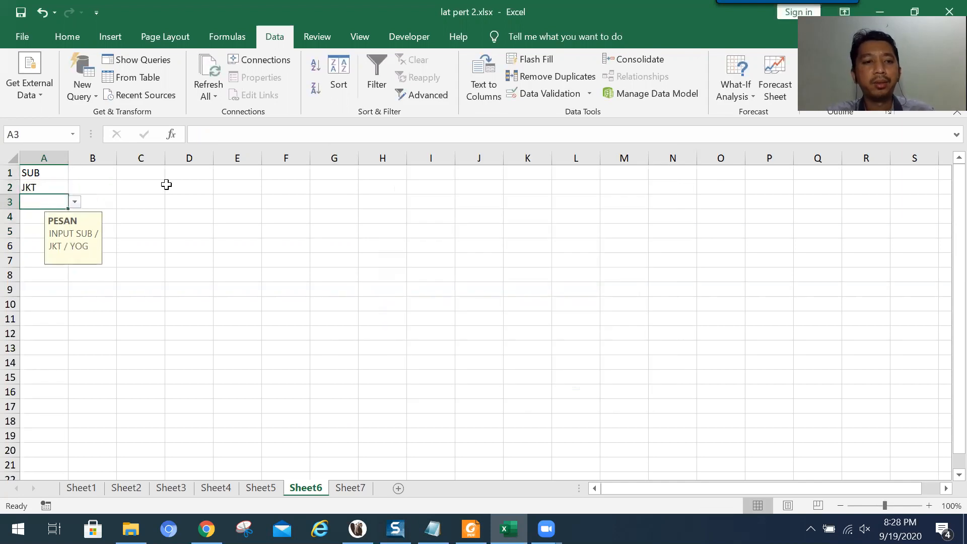
{"action": "type", "text": "sub"}
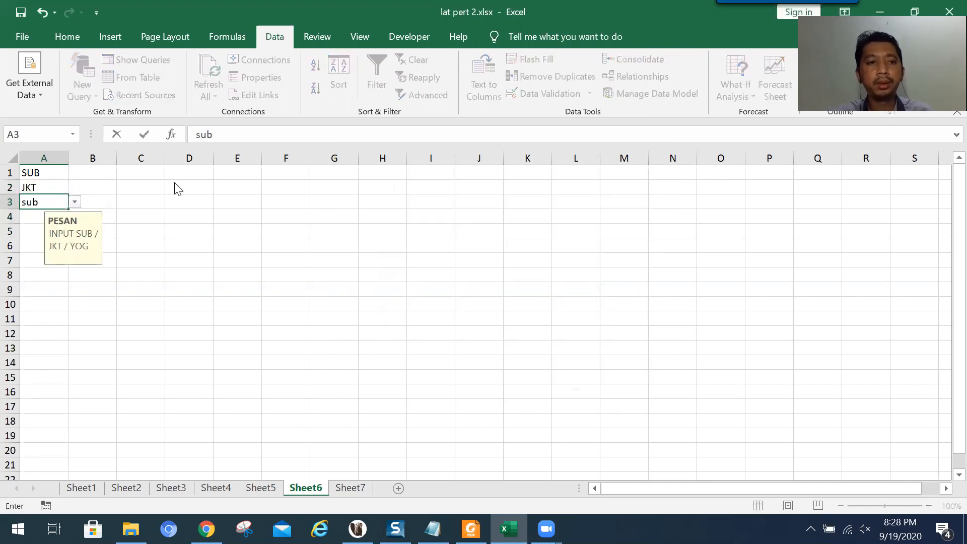
{"action": "key", "text": "Return"}
{"action": "key", "text": "Return"}
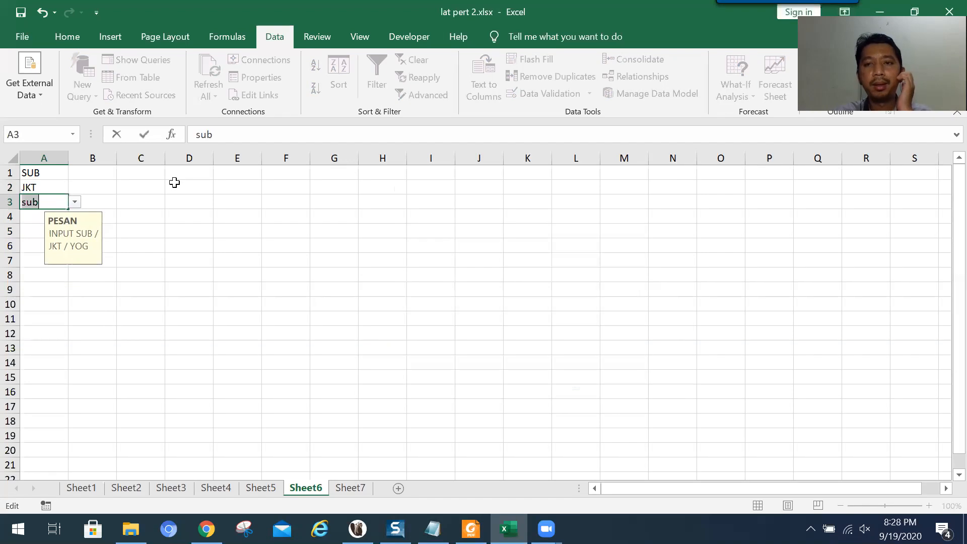
{"action": "key", "text": "Caps_Lock"}
{"action": "type", "text": "SUB"}
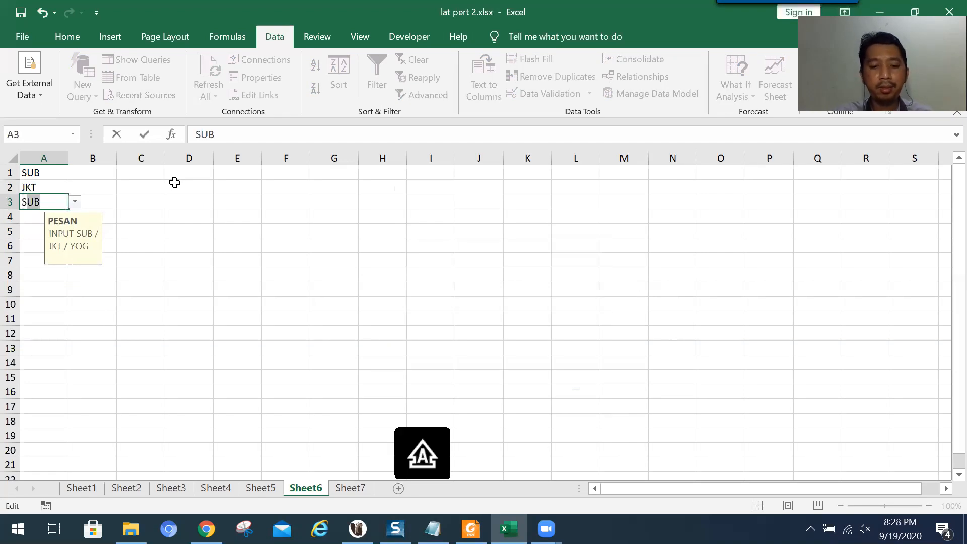
{"action": "key", "text": "Return"}
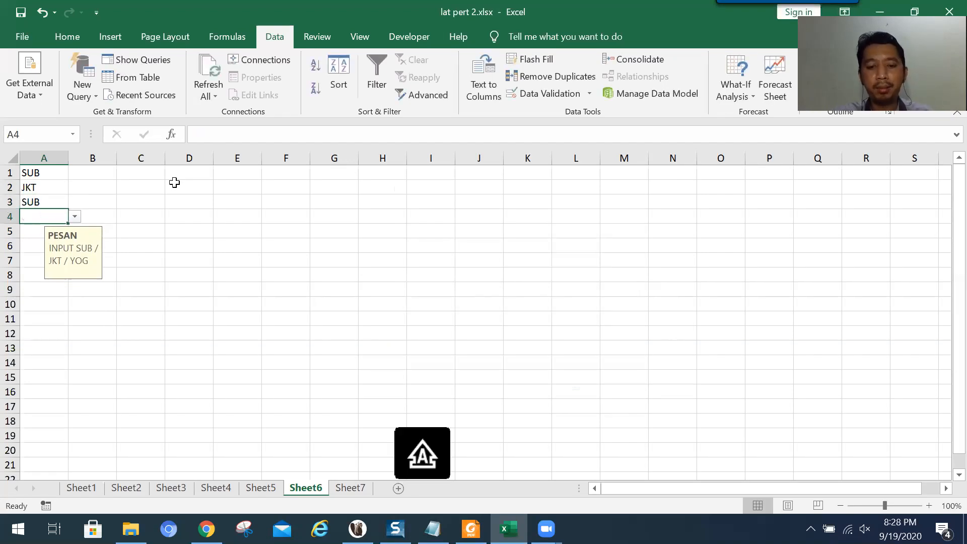
Step: Enter YOG in A4, try the lowercase code yog in A5, and discard that last entry
{"action": "type", "text": "YOG"}
{"action": "key", "text": "Return"}
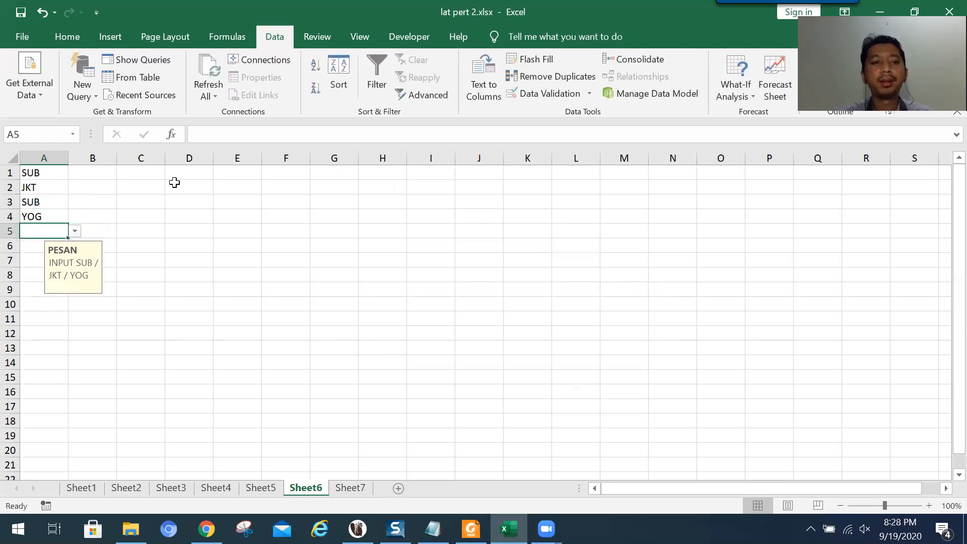
{"action": "key", "text": "Caps_Lock"}
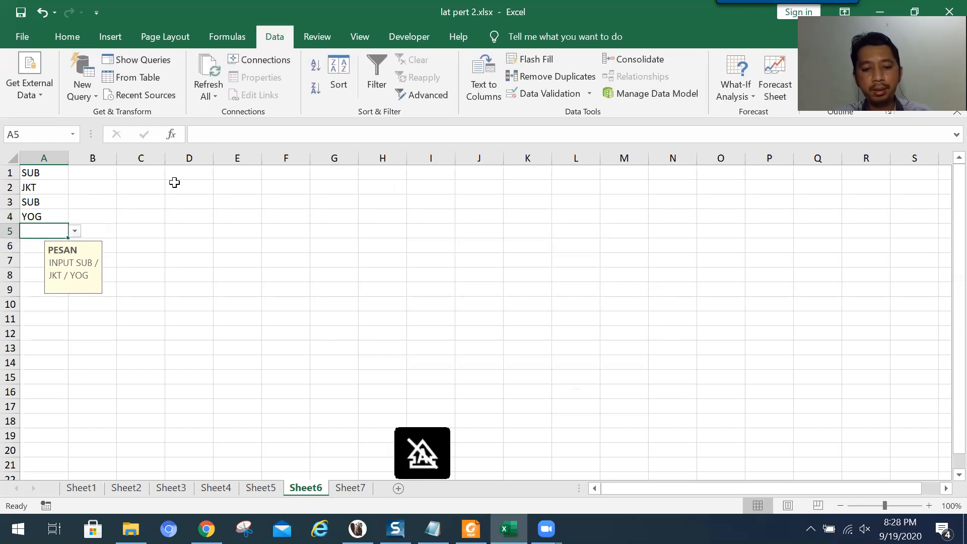
{"action": "type", "text": "yog"}
{"action": "key", "text": "Return"}
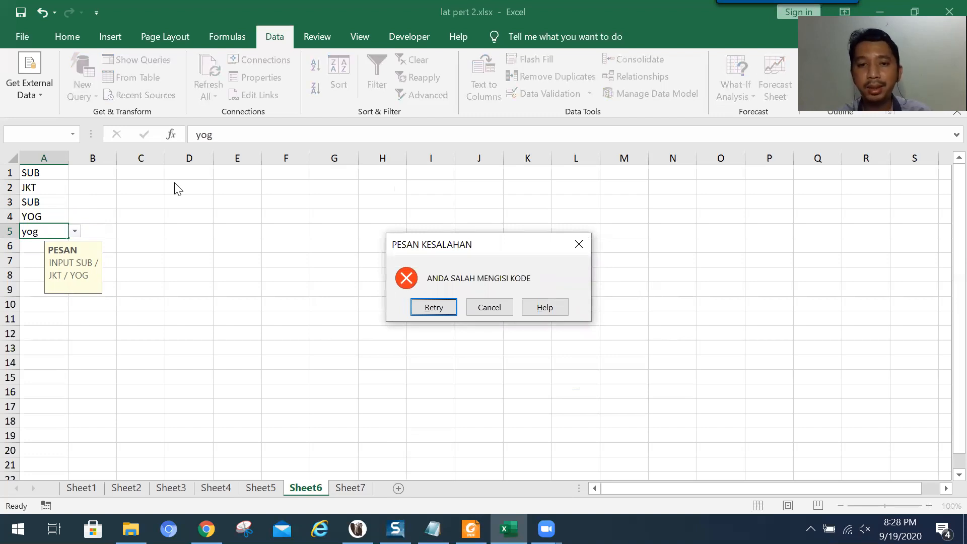
{"action": "key", "text": "Escape"}
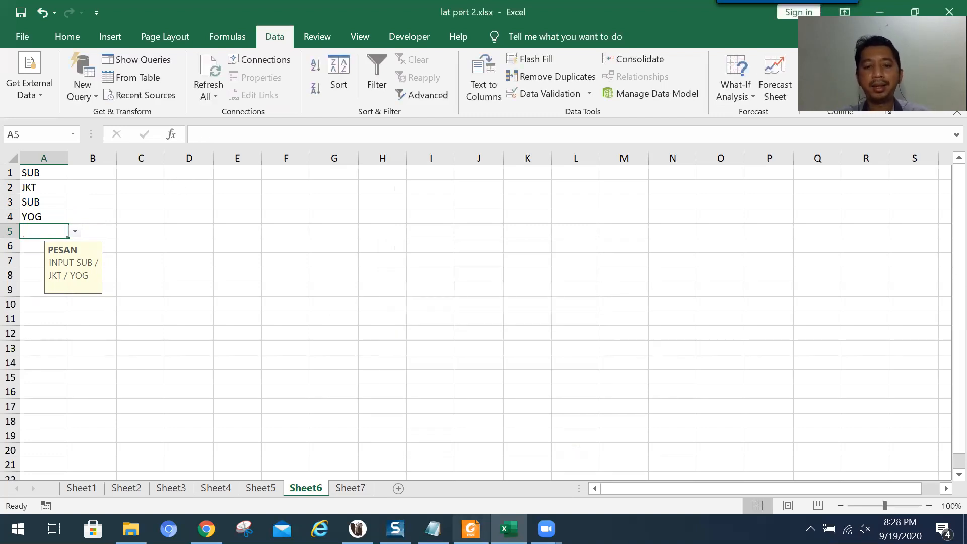
Step: Switch to Foxit Reader and review the PDF's remaining validation instructions up to the result example on page 21
{"action": "left_click", "coordinate": [471, 529]}
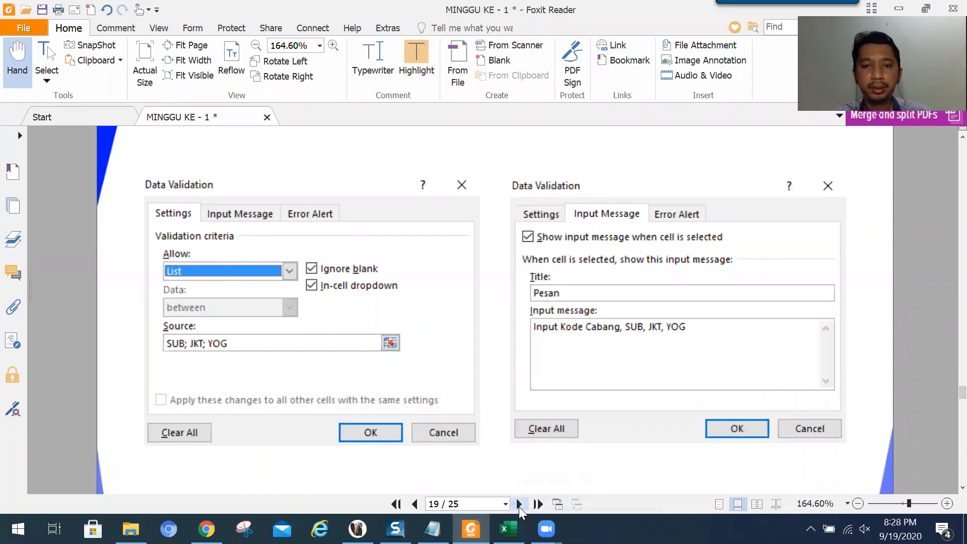
{"action": "left_click", "coordinate": [518, 501]}
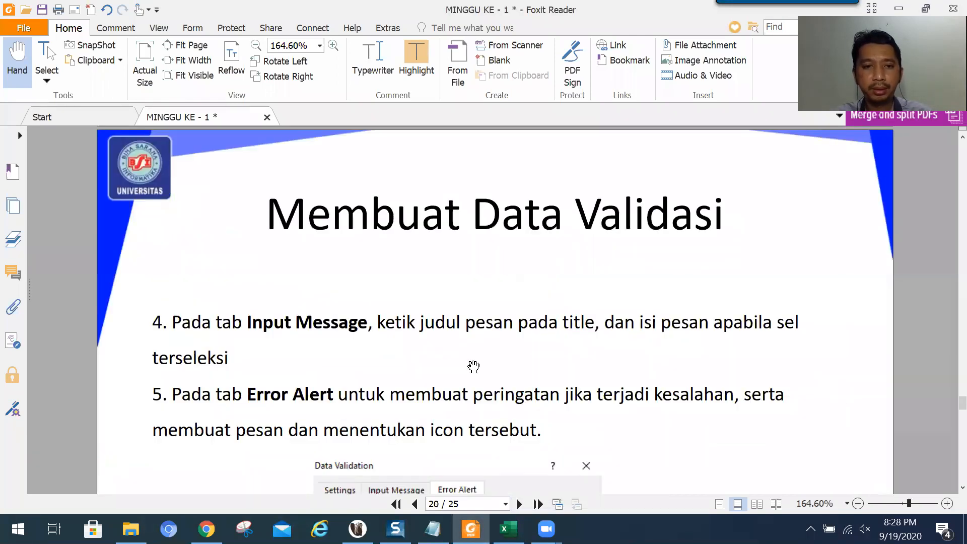
{"action": "scroll", "coordinate": [473, 362], "scroll_direction": "down", "scroll_amount": 5}
{"action": "scroll", "coordinate": [474, 361], "scroll_direction": "down", "scroll_amount": 10}
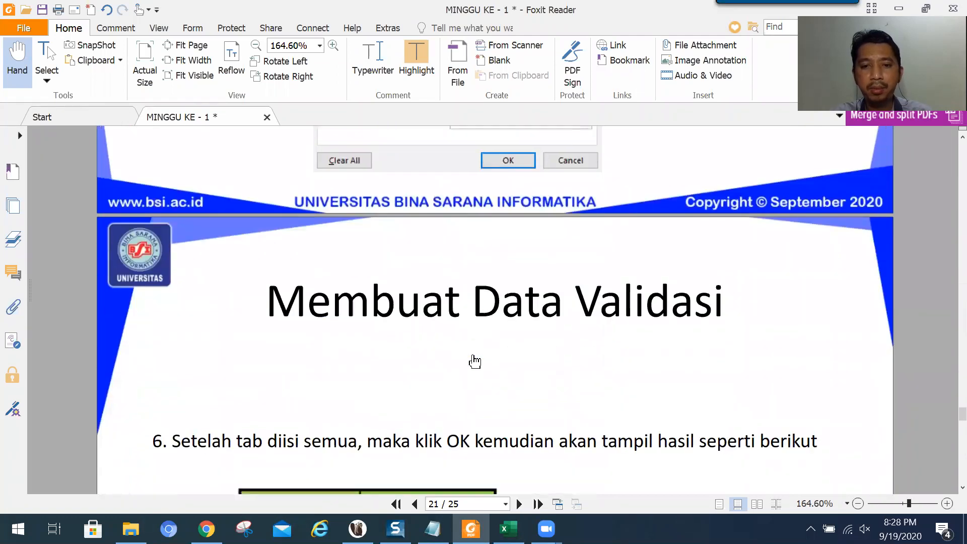
{"action": "scroll", "coordinate": [475, 359], "scroll_direction": "down", "scroll_amount": 3}
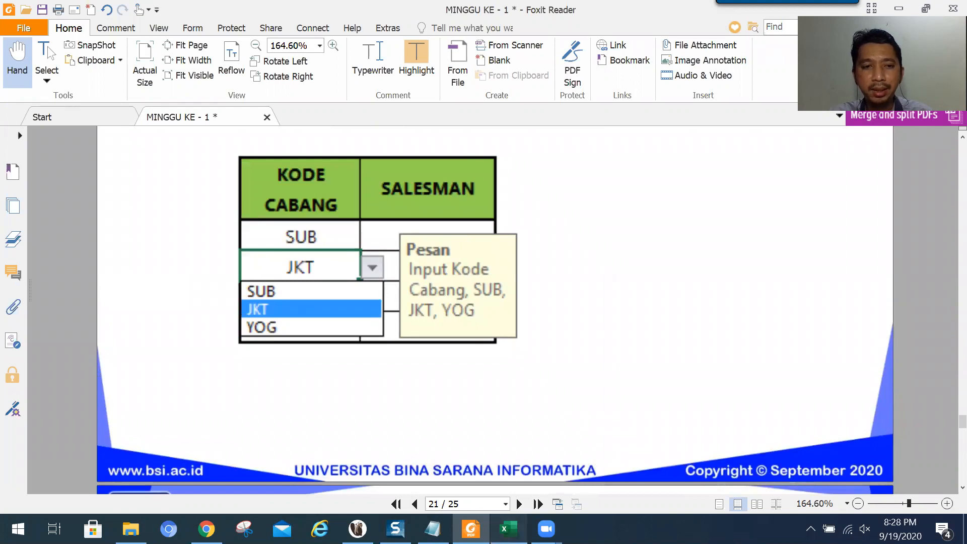
Step: Switch back to Excel and clear the test codes from A1:A4 on Sheet6
{"action": "left_click", "coordinate": [509, 529]}
{"action": "left_click", "coordinate": [50, 182]}
{"action": "left_click", "coordinate": [52, 171]}
{"action": "left_click_drag", "start_coordinate": [50, 172], "coordinate": [42, 216]}
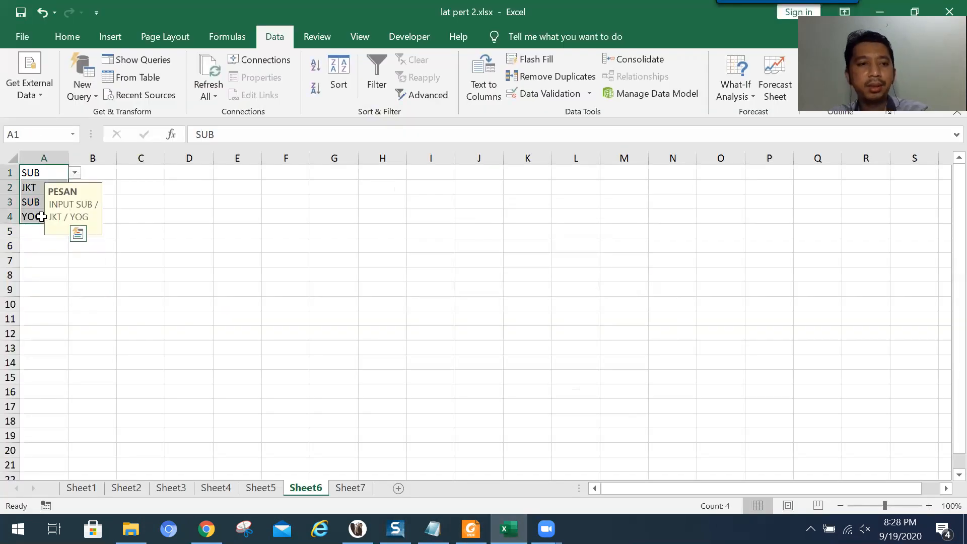
{"action": "key", "text": "Delete"}
Step: Test the in-cell list of A1 by choosing JKT, SUB and YOG in turn, ending on SUB
{"action": "left_click", "coordinate": [44, 158]}
{"action": "left_click", "coordinate": [45, 171]}
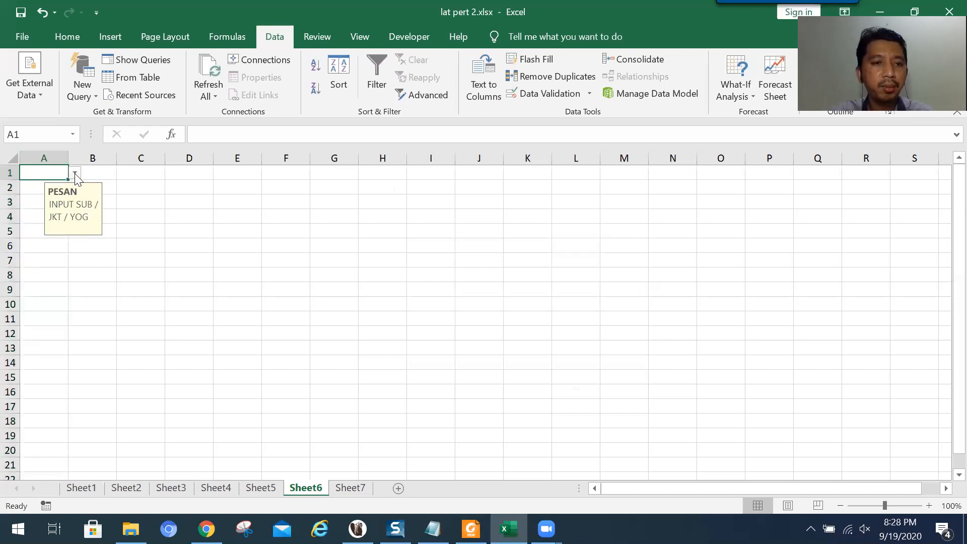
{"action": "left_click", "coordinate": [75, 174]}
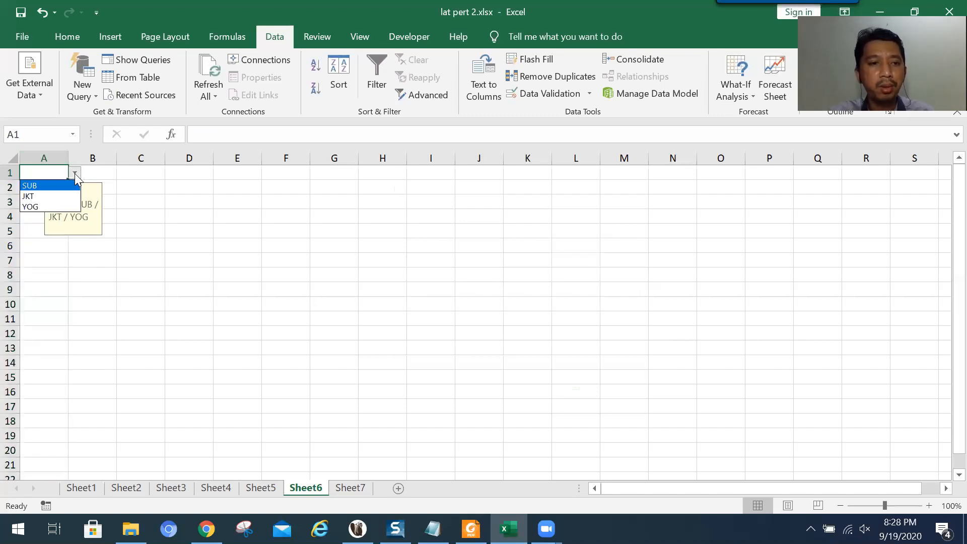
{"action": "left_click", "coordinate": [67, 196]}
{"action": "left_click", "coordinate": [75, 173]}
{"action": "left_click", "coordinate": [71, 185]}
{"action": "left_click", "coordinate": [75, 172]}
{"action": "left_click", "coordinate": [68, 206]}
{"action": "left_click", "coordinate": [74, 172]}
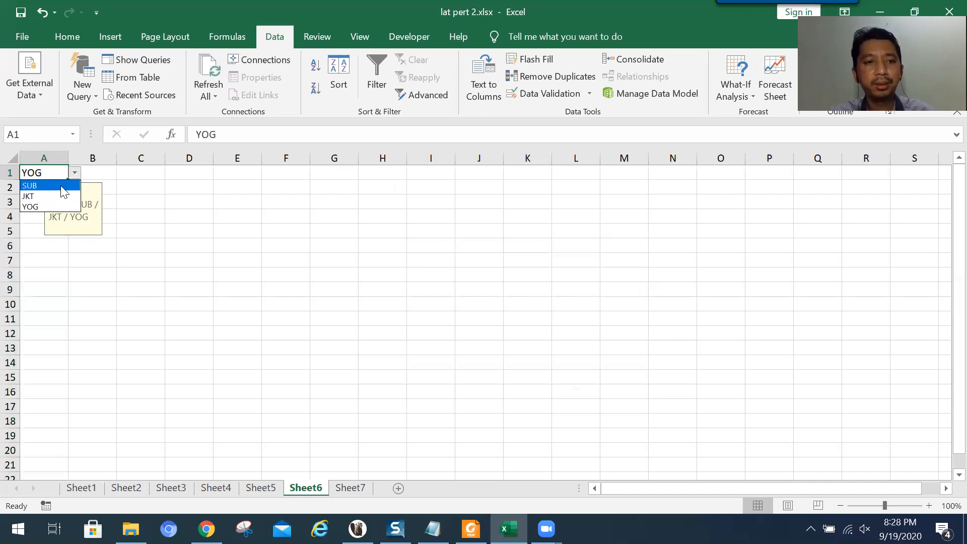
{"action": "left_click", "coordinate": [65, 187]}
Step: Switch to Foxit Reader and examine the assignment section from page 22, including the Daftar Barang table on page 23
{"action": "left_click", "coordinate": [508, 528]}
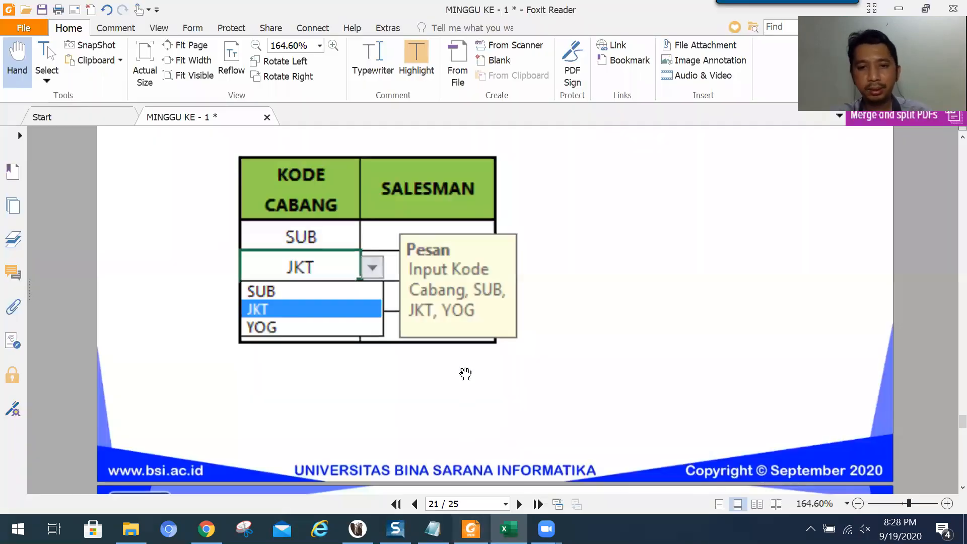
{"action": "left_click", "coordinate": [519, 504]}
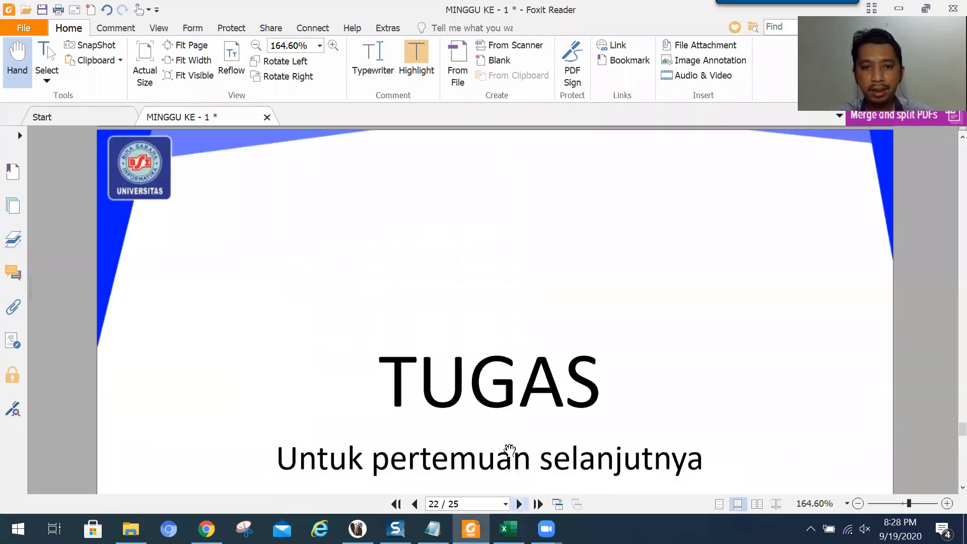
{"action": "scroll", "coordinate": [510, 436], "scroll_direction": "down", "scroll_amount": 1}
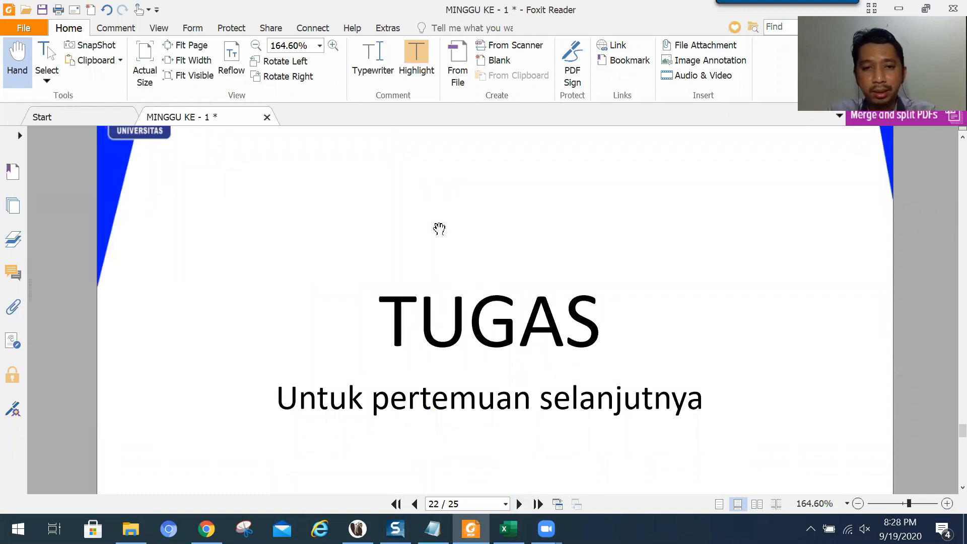
{"action": "scroll", "coordinate": [438, 224], "scroll_direction": "down", "scroll_amount": 3}
{"action": "scroll", "coordinate": [441, 225], "scroll_direction": "down", "scroll_amount": 6}
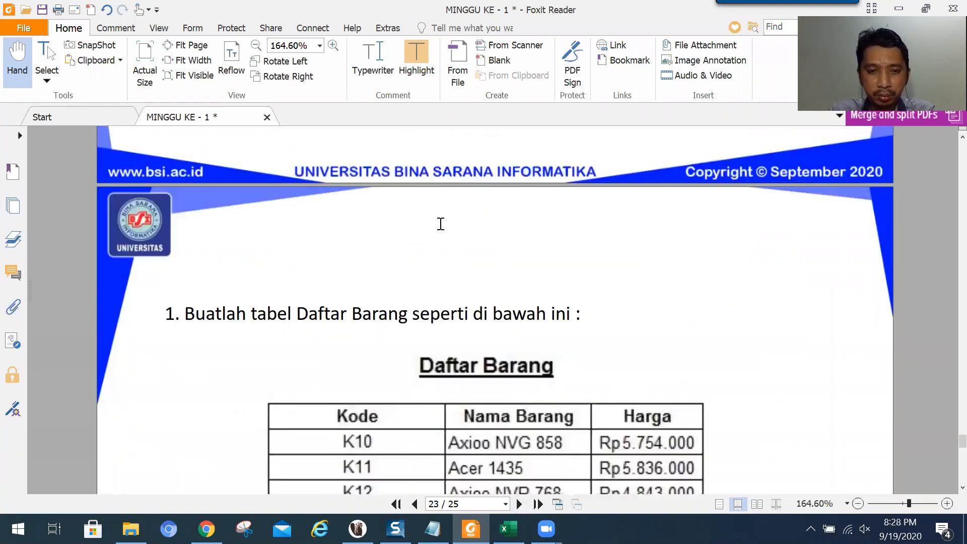
{"action": "scroll", "coordinate": [440, 224], "scroll_direction": "down", "scroll_amount": 2}
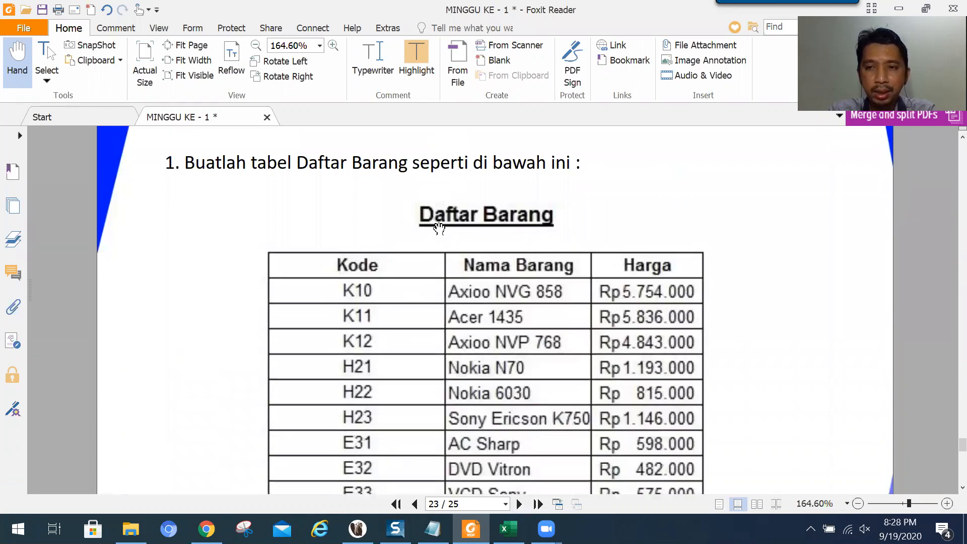
{"action": "scroll", "coordinate": [439, 228], "scroll_direction": "down", "scroll_amount": 1}
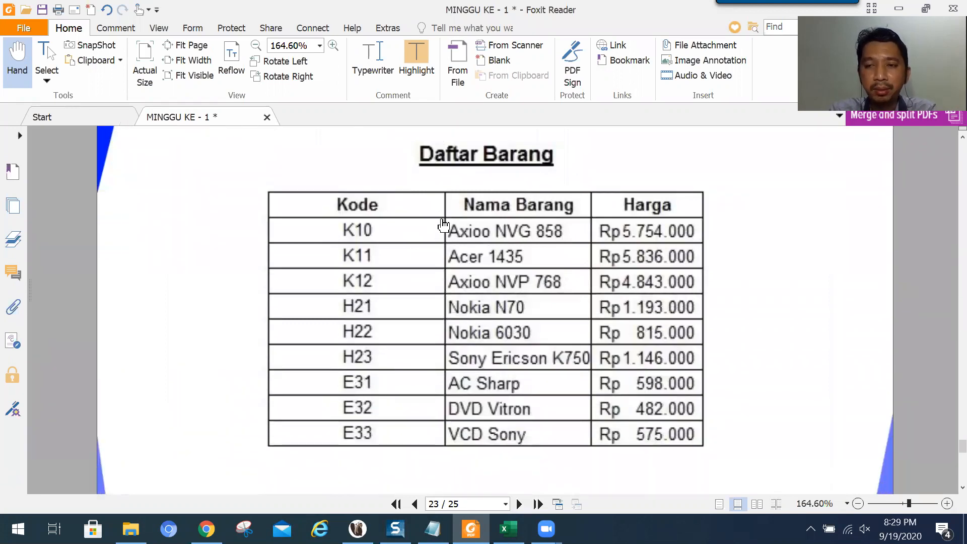
{"action": "scroll", "coordinate": [443, 224], "scroll_direction": "up", "scroll_amount": 1}
{"action": "scroll", "coordinate": [499, 257], "scroll_direction": "down", "scroll_amount": 1}
{"action": "scroll", "coordinate": [499, 257], "scroll_direction": "up", "scroll_amount": 2}
{"action": "scroll", "coordinate": [499, 257], "scroll_direction": "down", "scroll_amount": 1}
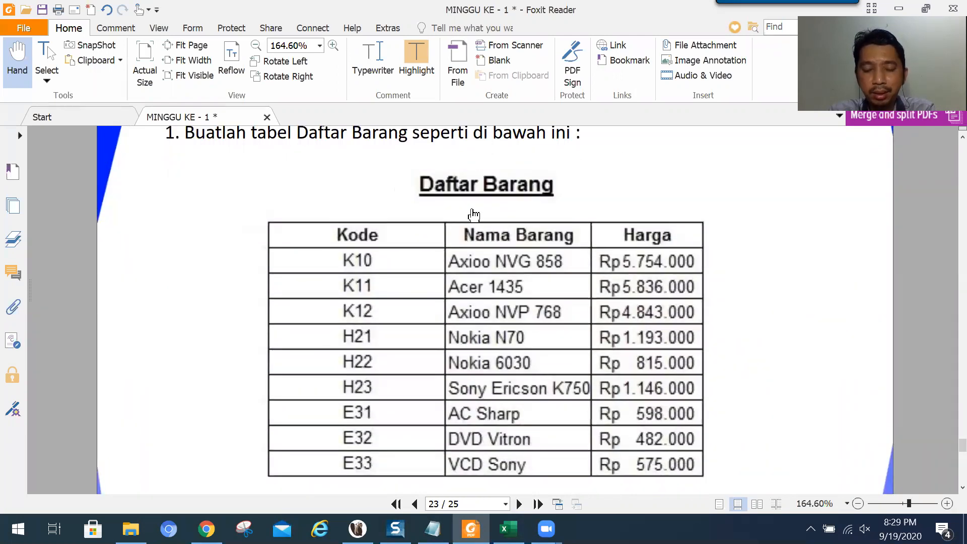
Step: Examine the Daftar Customer table on page 24 and the sales invoice and order form on page 25
{"action": "scroll", "coordinate": [666, 365], "scroll_direction": "down", "scroll_amount": 10}
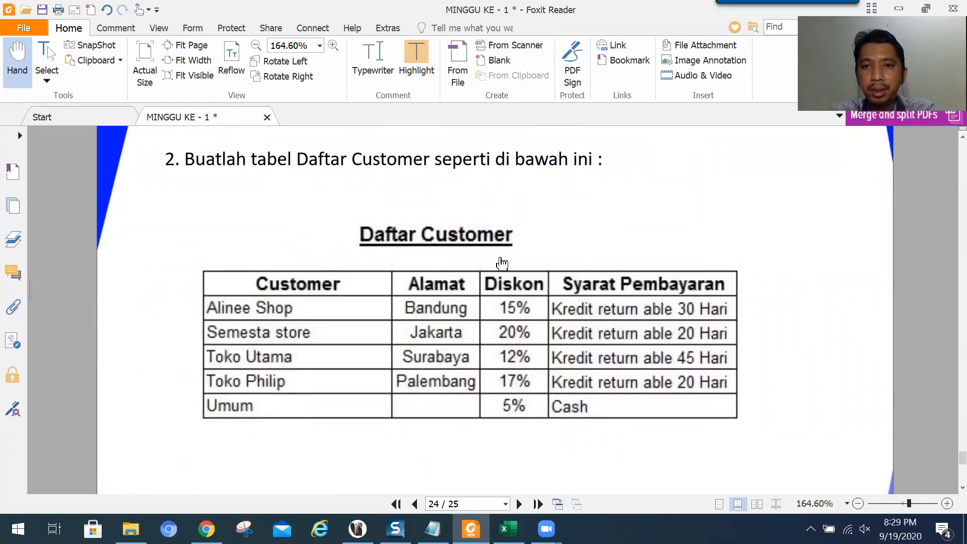
{"action": "scroll", "coordinate": [615, 313], "scroll_direction": "down", "scroll_amount": 8}
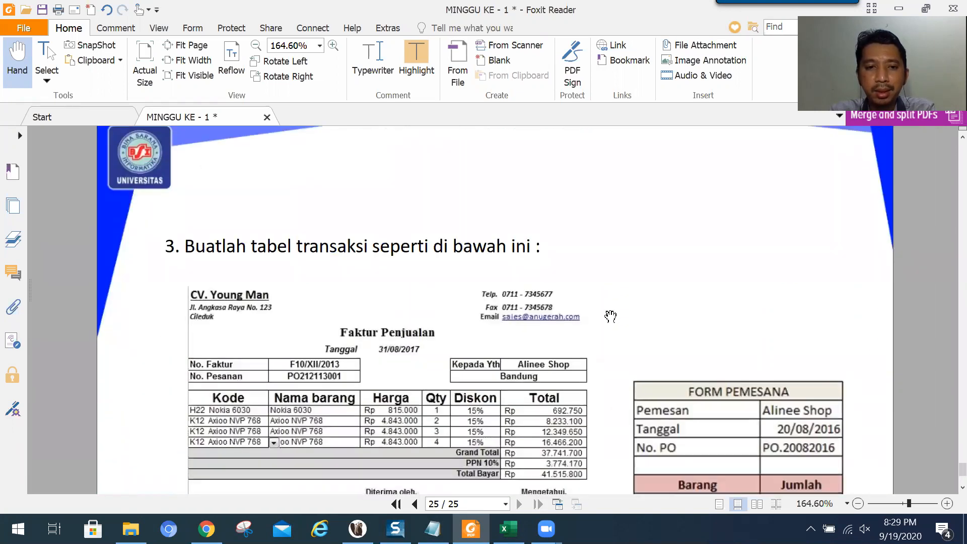
{"action": "scroll", "coordinate": [579, 317], "scroll_direction": "down", "scroll_amount": 2}
{"action": "scroll", "coordinate": [475, 285], "scroll_direction": "down", "scroll_amount": 2}
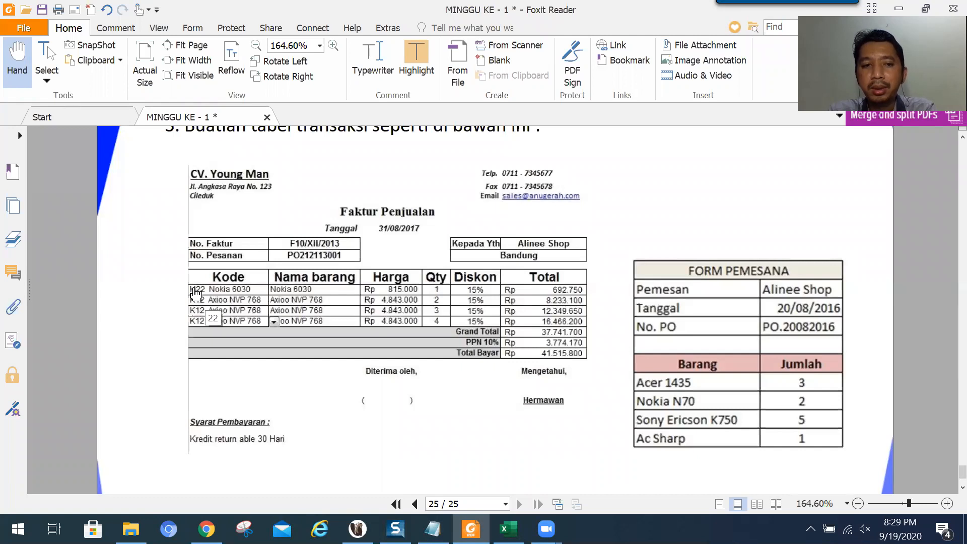
{"action": "scroll", "coordinate": [255, 283], "scroll_direction": "up", "scroll_amount": 5}
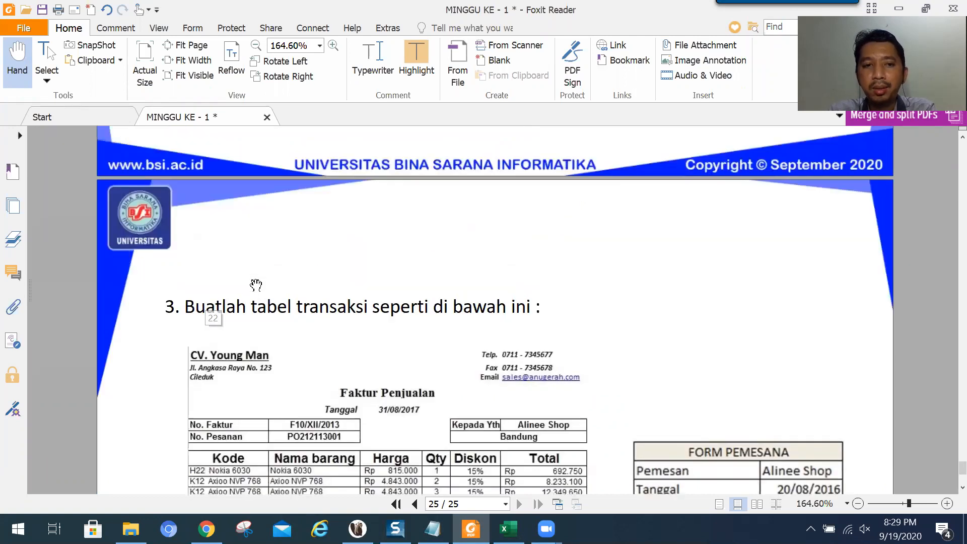